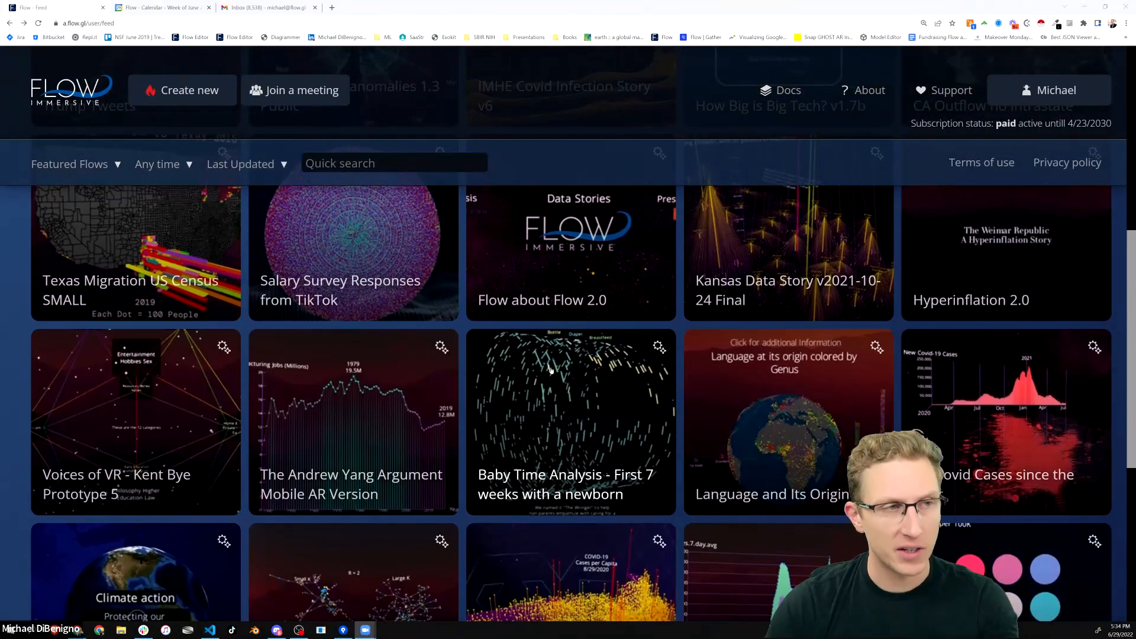
Filter the feed to My Flows and open the DS - Texas 2021 Power Outage flow in the editor
scroll(545, 371, up, 6)
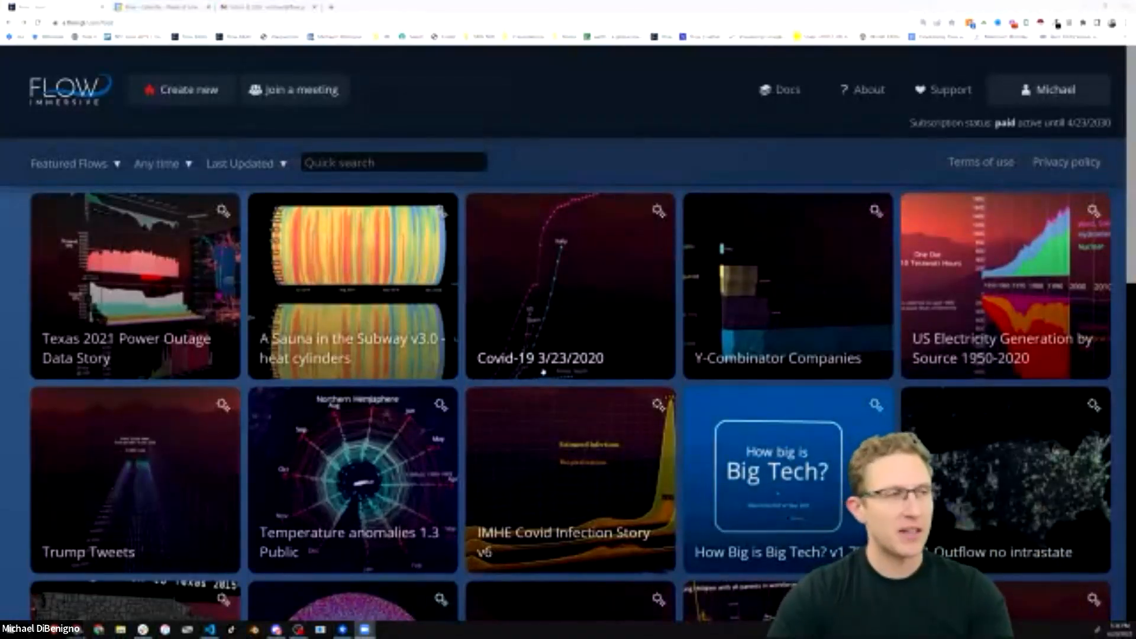
scroll(177, 316, down, 1)
scroll(180, 318, up, 1)
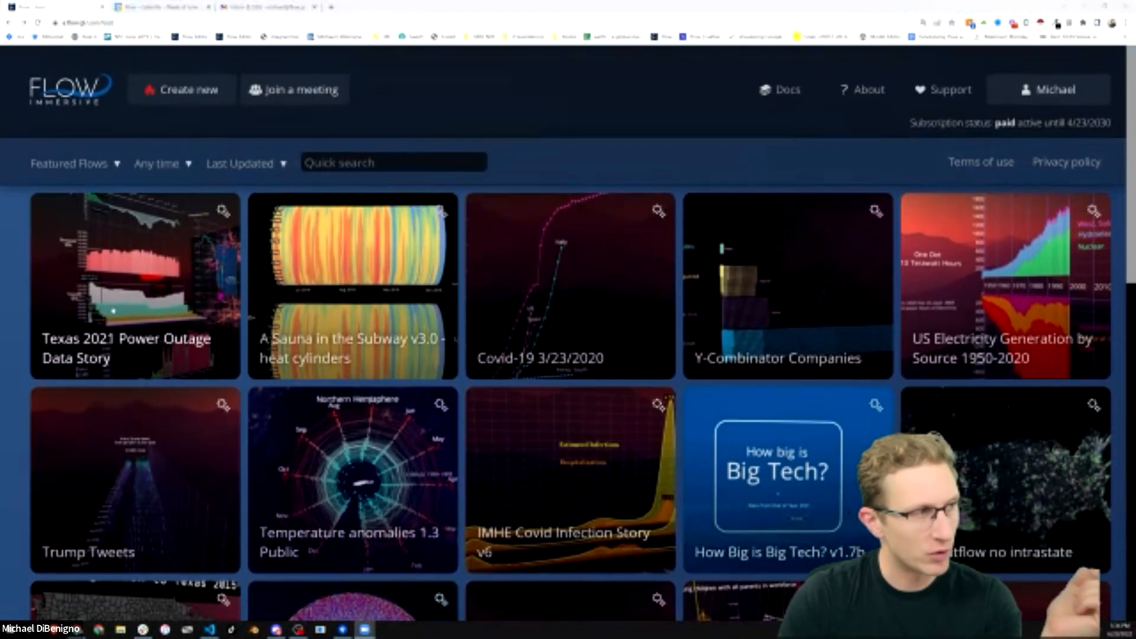
click(68, 164)
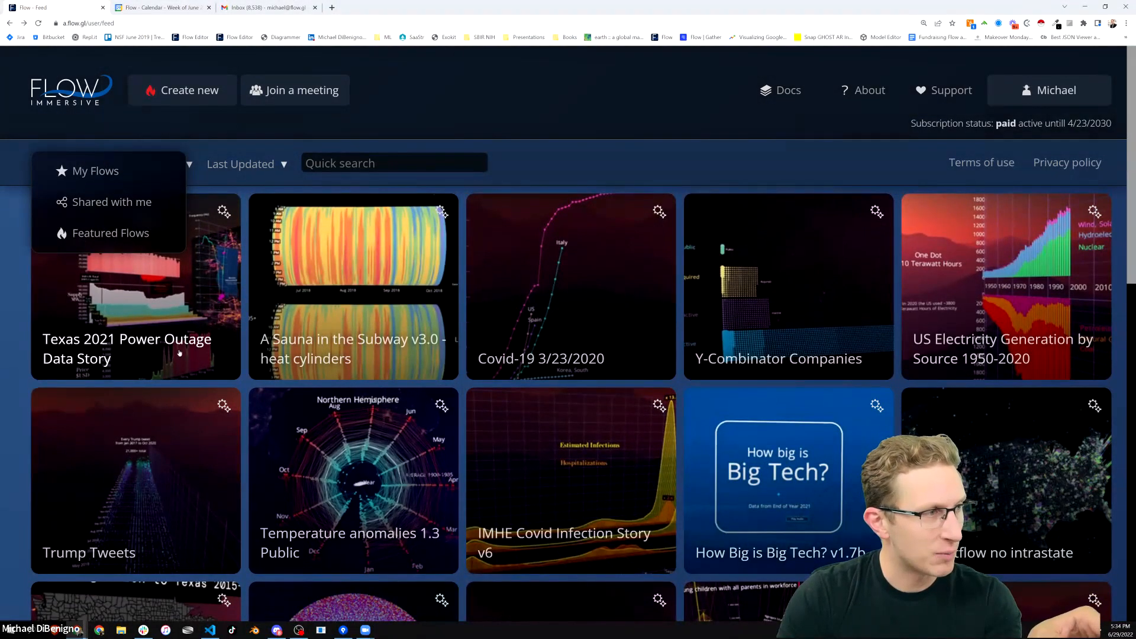
click(95, 171)
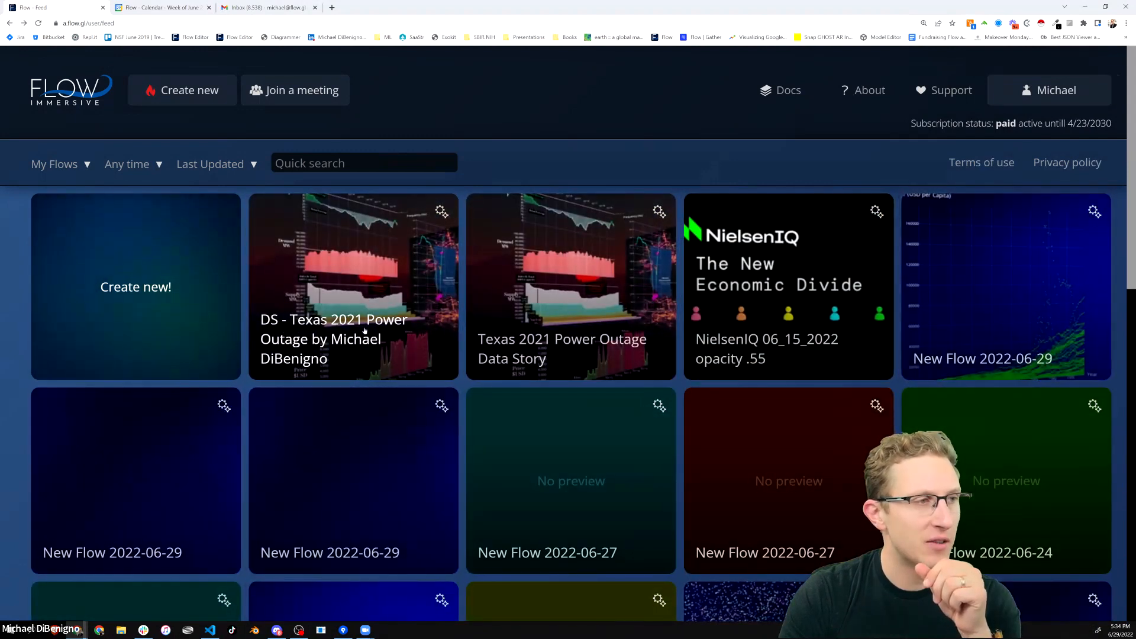
click(350, 299)
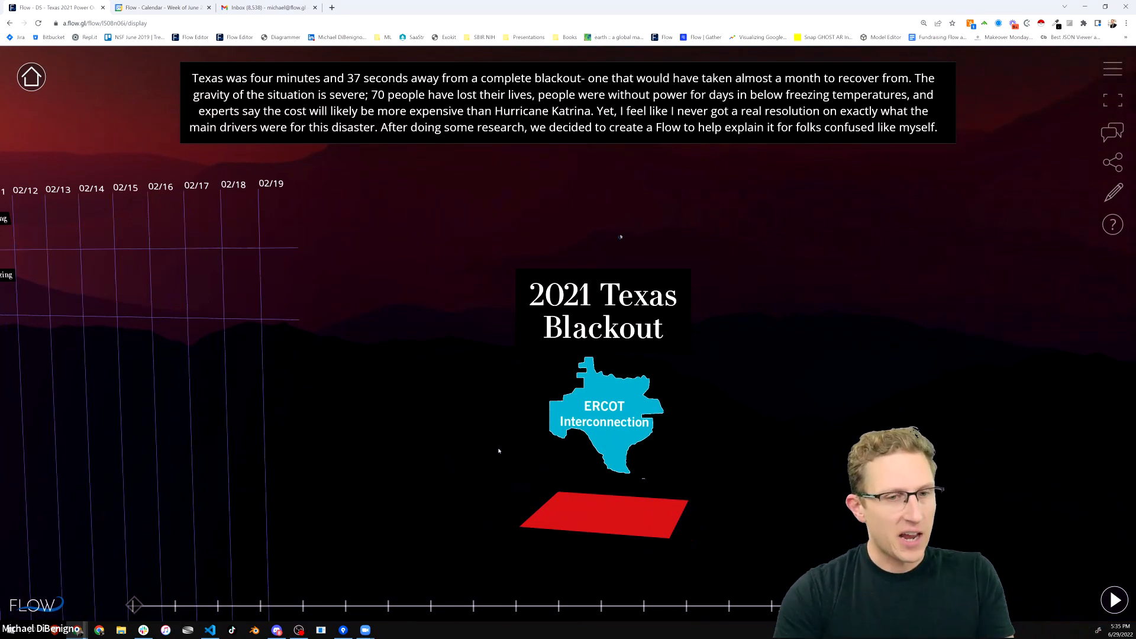
click(1113, 193)
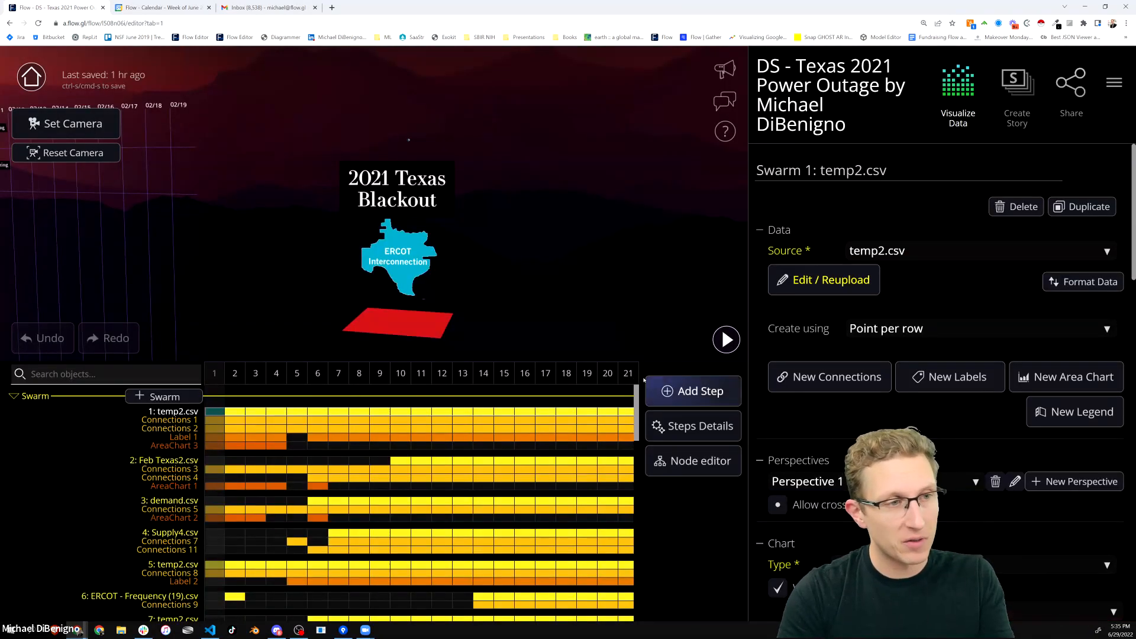
Step through the flow's steps 2 to 9, examining the temperature, demand and supply charts and the energy-source breakdown in step 9
click(250, 382)
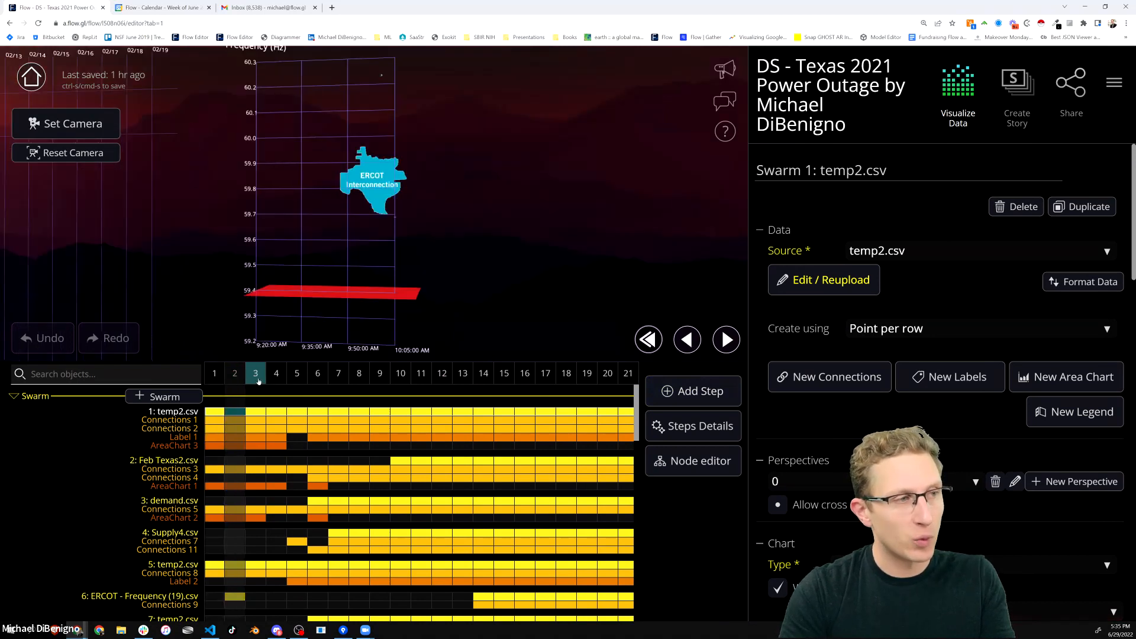
click(276, 375)
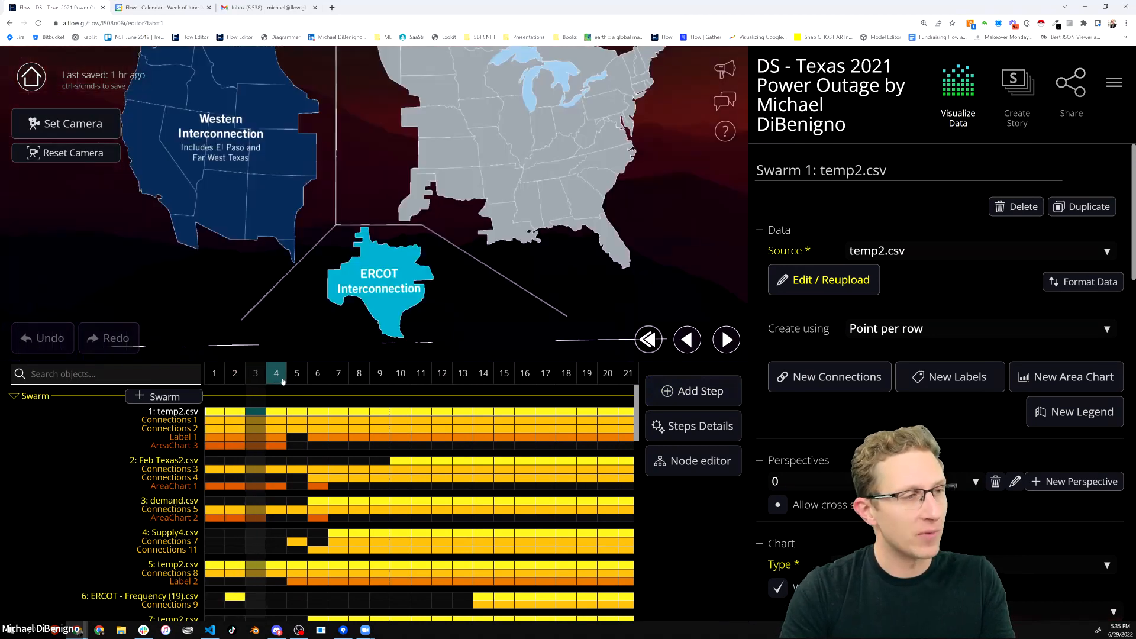
click(301, 379)
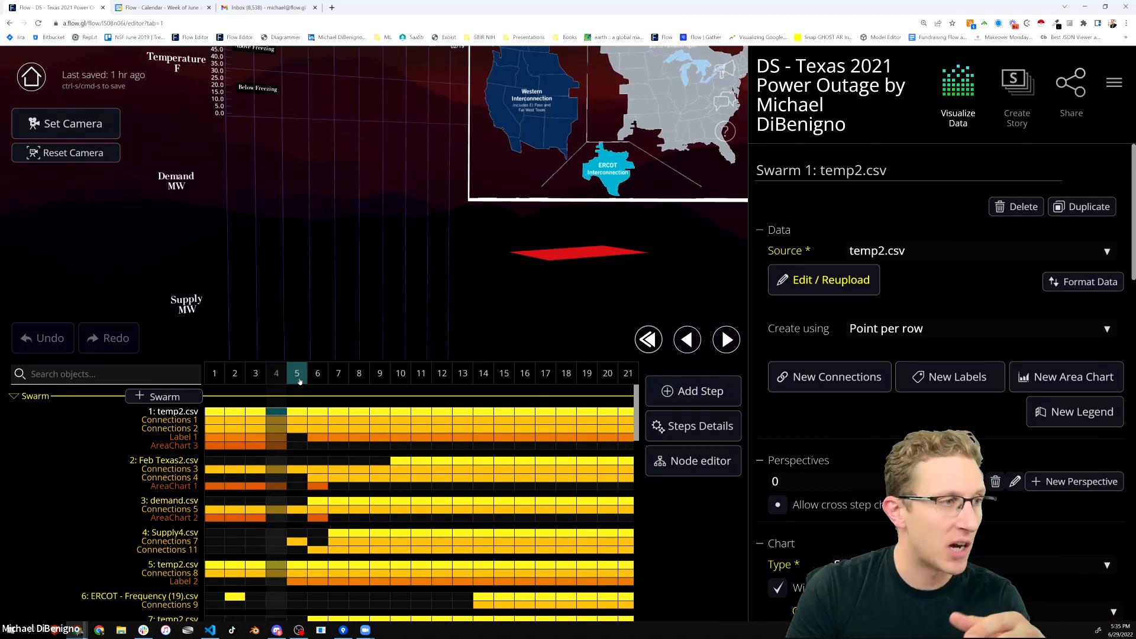
click(319, 378)
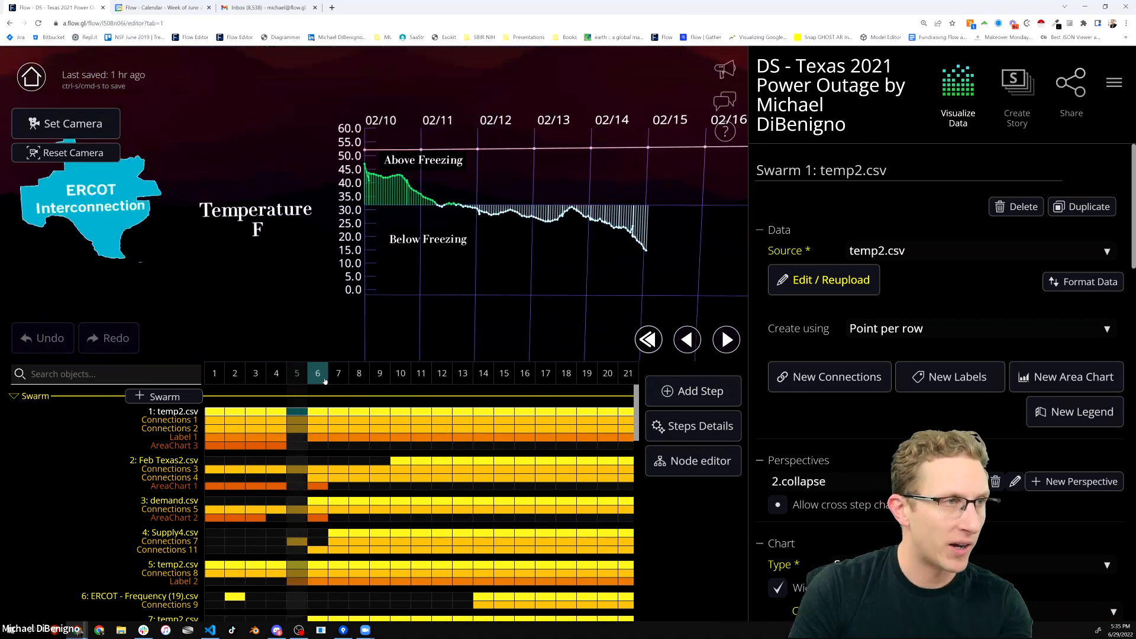
click(341, 381)
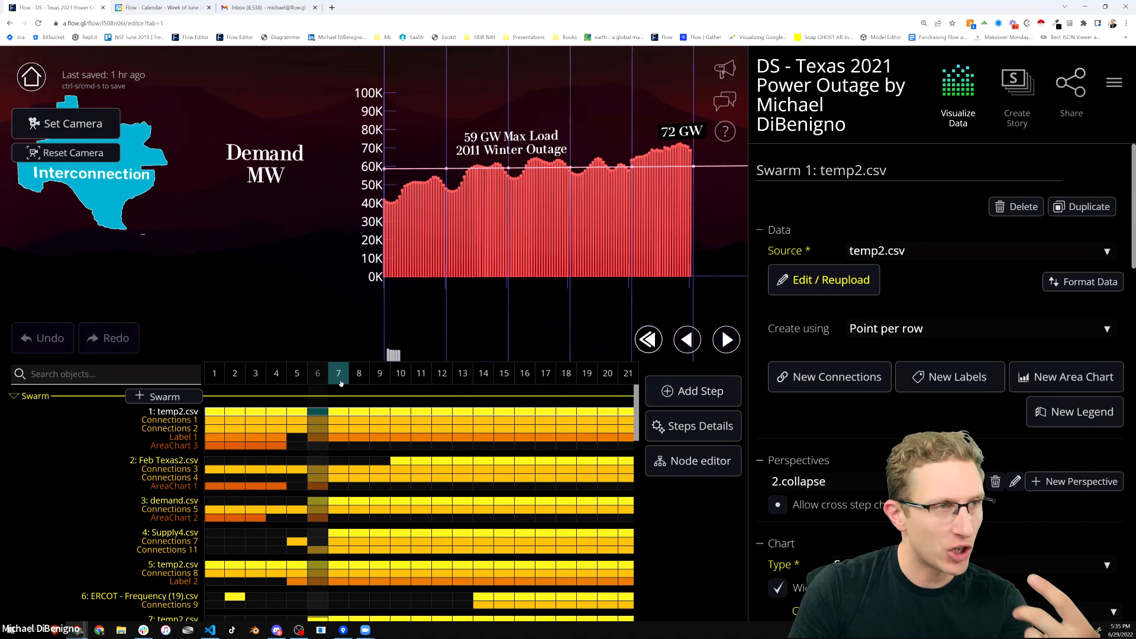
click(318, 375)
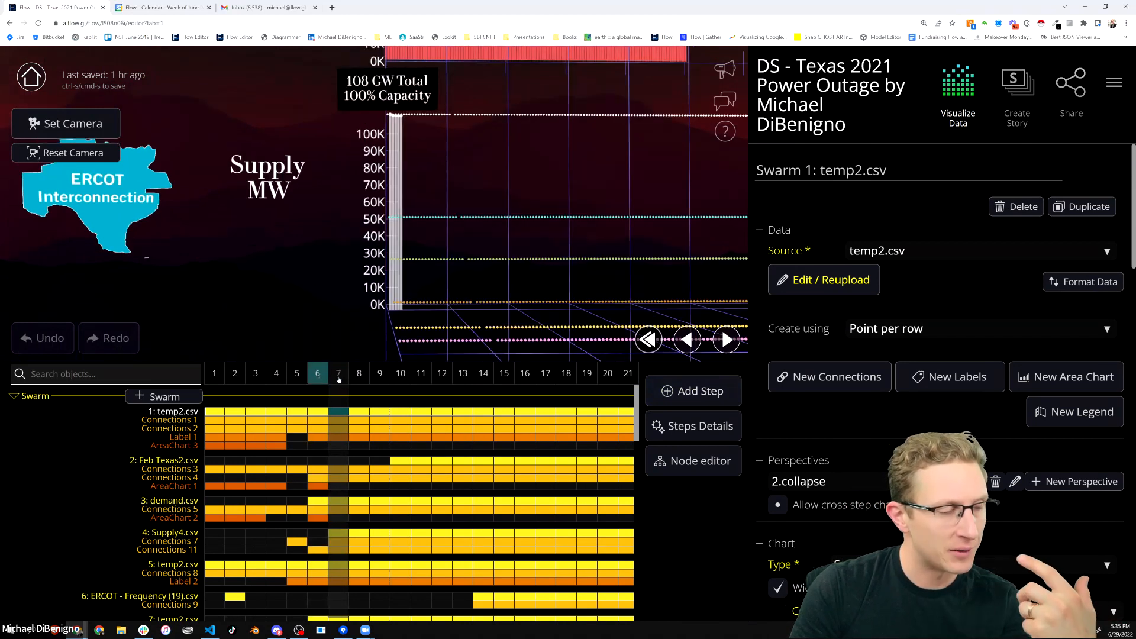
click(356, 377)
drag(398, 293, 431, 304)
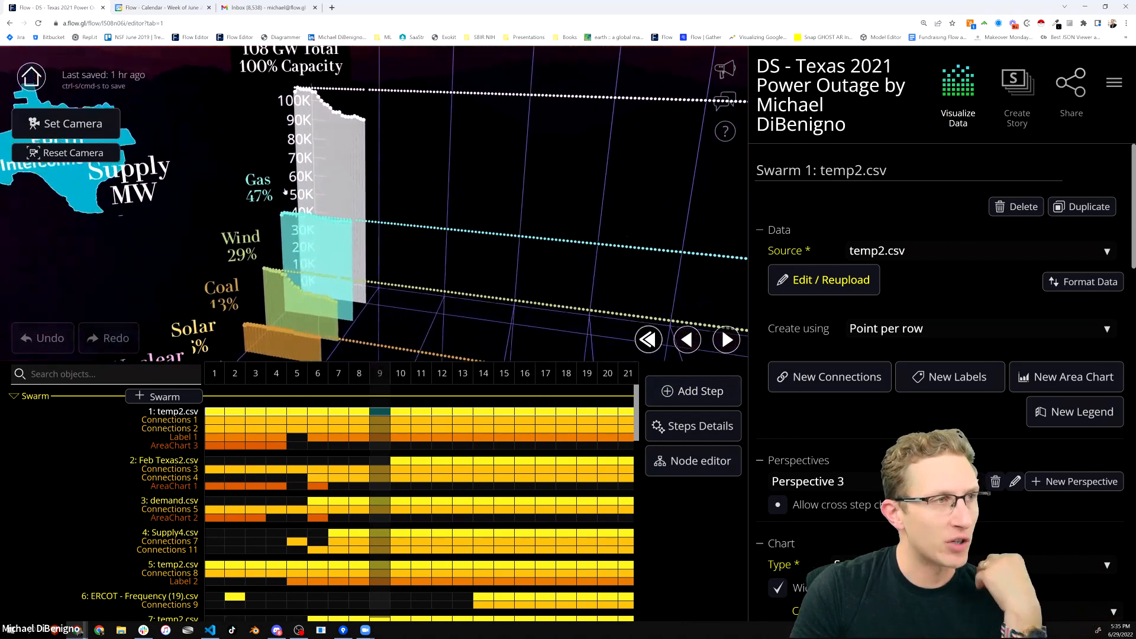
drag(381, 288, 333, 306)
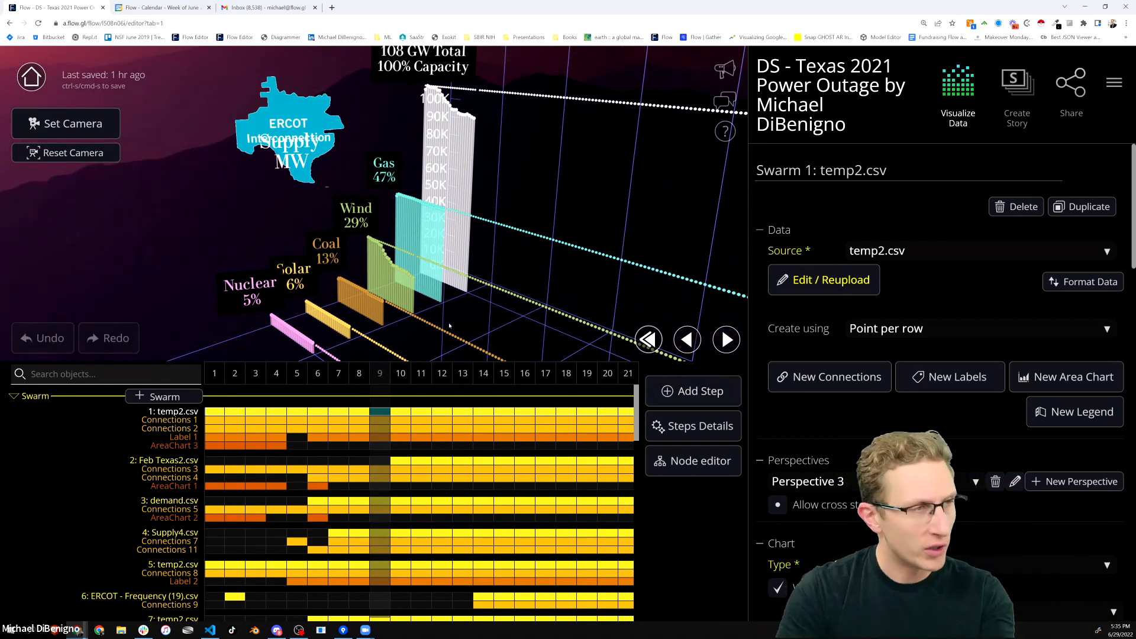
scroll(450, 325, down, 2)
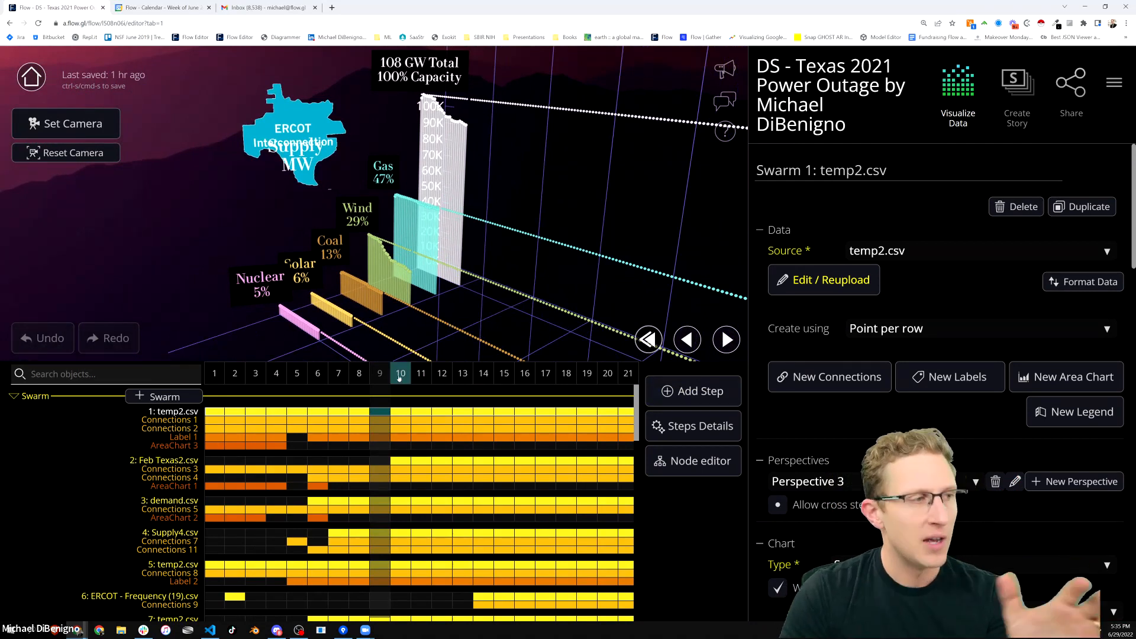
Look through the temp2.csv swarm's perspective, chart axis, size and color settings
scroll(932, 408, down, 5)
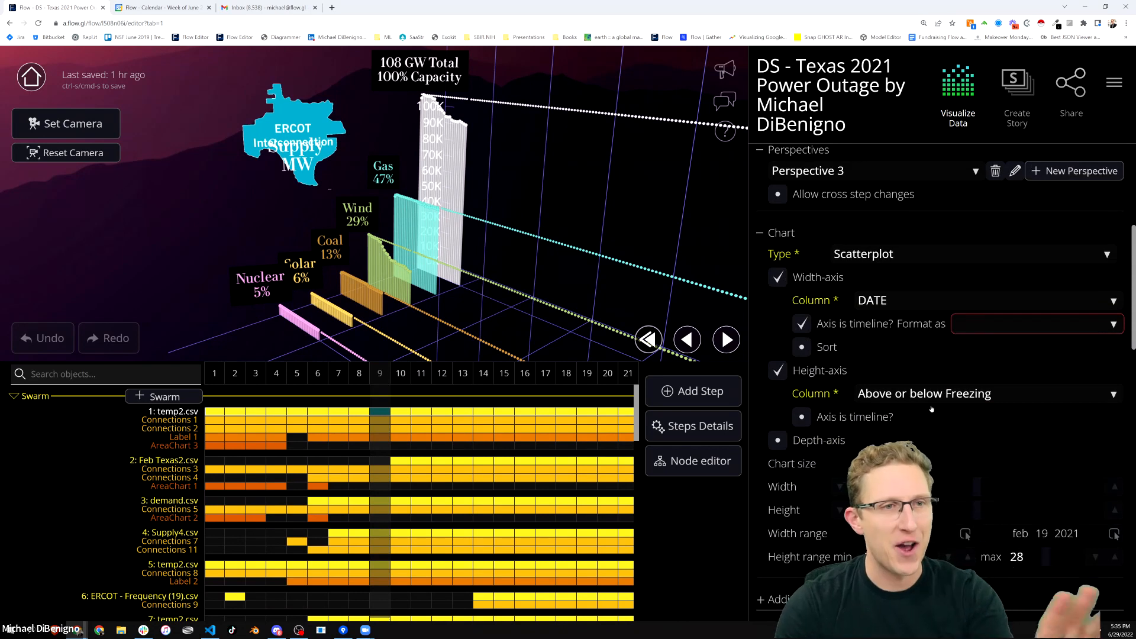
scroll(932, 409, down, 3)
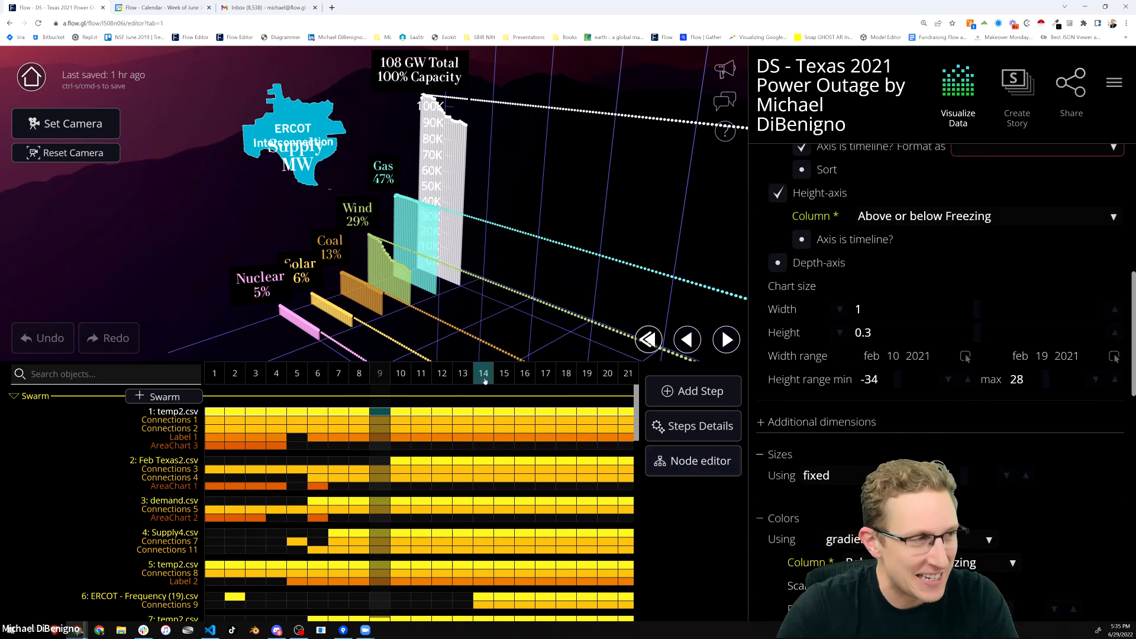
scroll(497, 450, down, 5)
scroll(508, 527, up, 5)
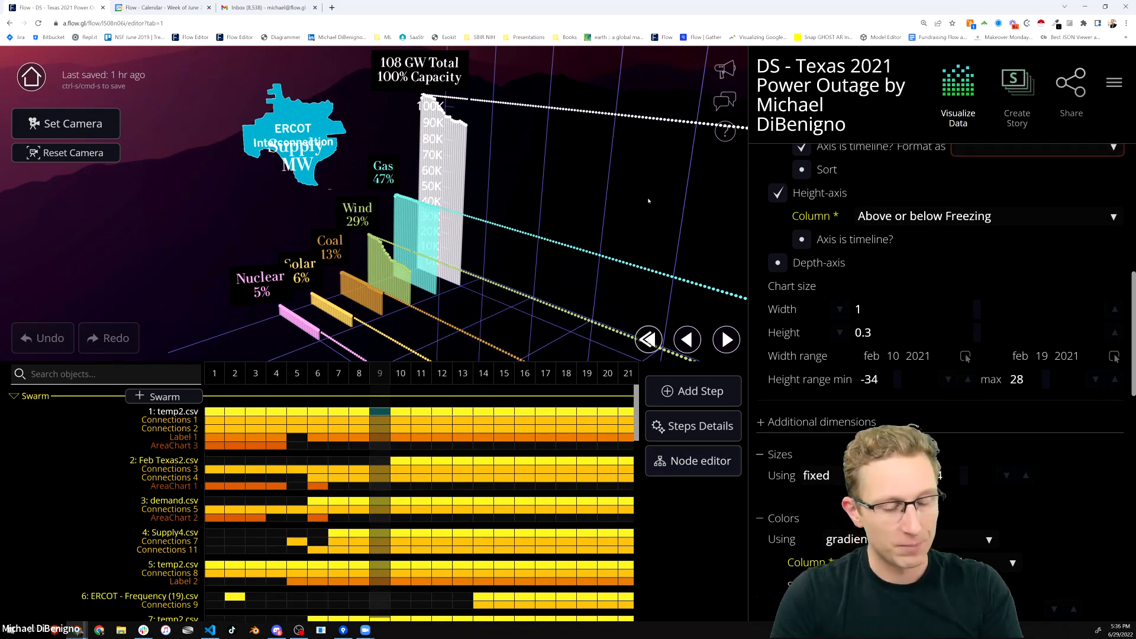
Switch the editor to full screen, open Create Story and show the step overlays in the scene
key(F11)
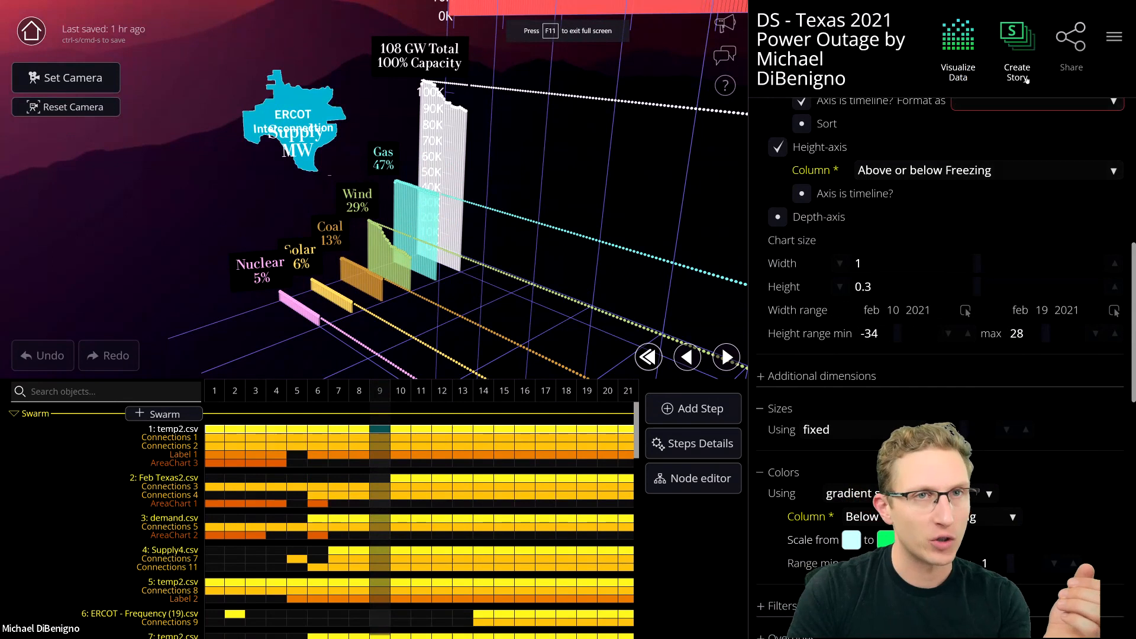
click(1036, 40)
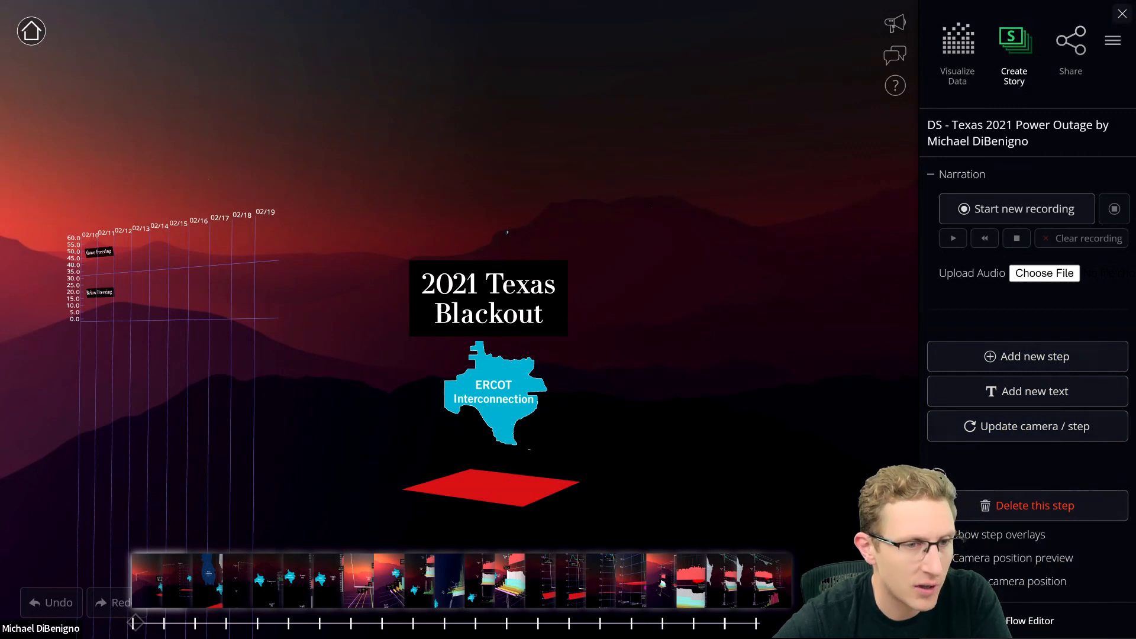
click(935, 535)
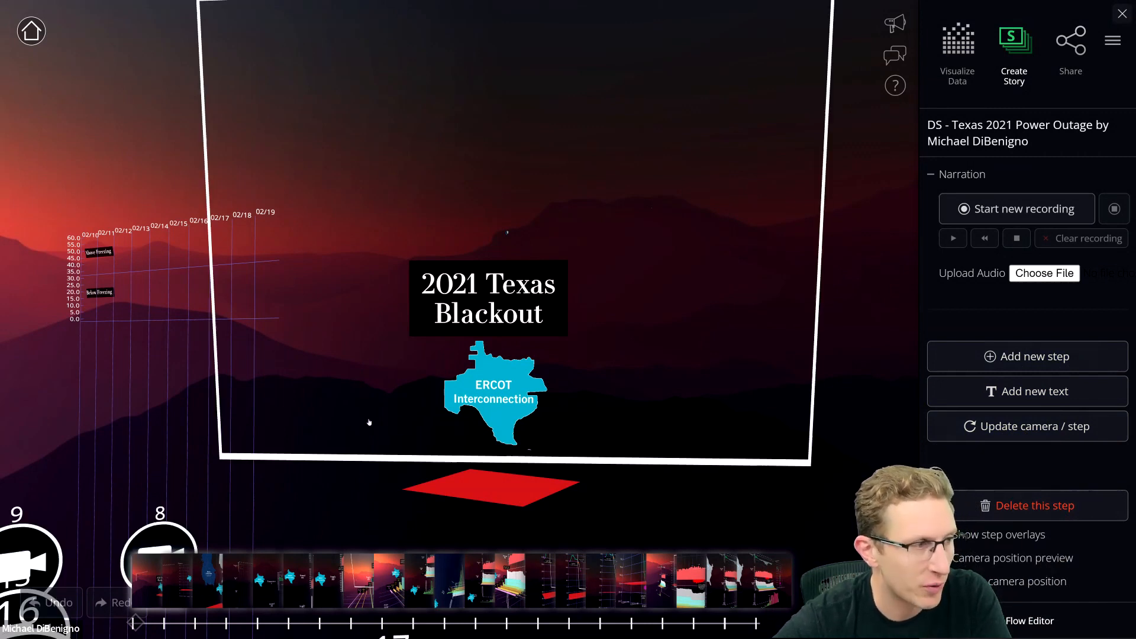
Examine how the numbered step cameras are arranged around the 2021 Texas Blackout scene
scroll(305, 410, down, 10)
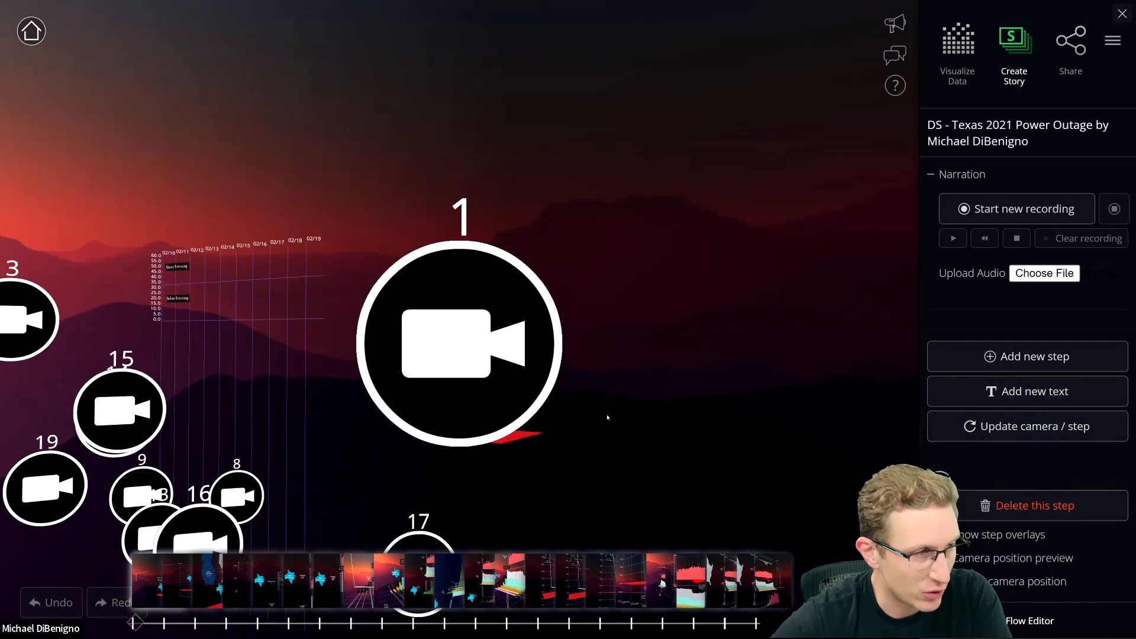
drag(705, 424, 391, 476)
drag(578, 479, 727, 451)
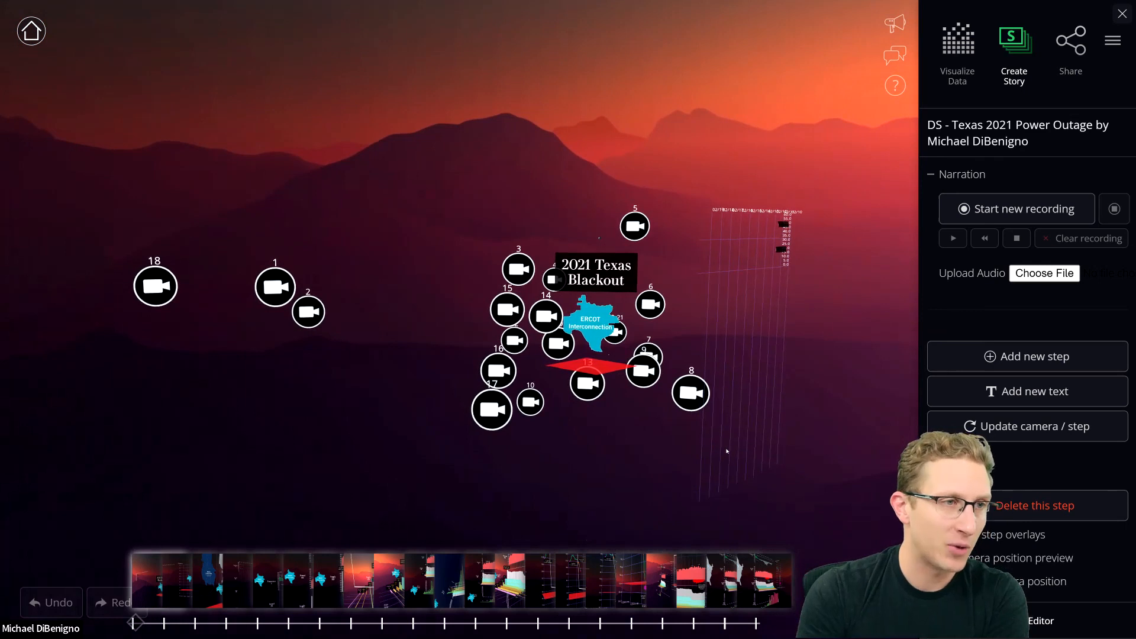
drag(604, 456, 776, 490)
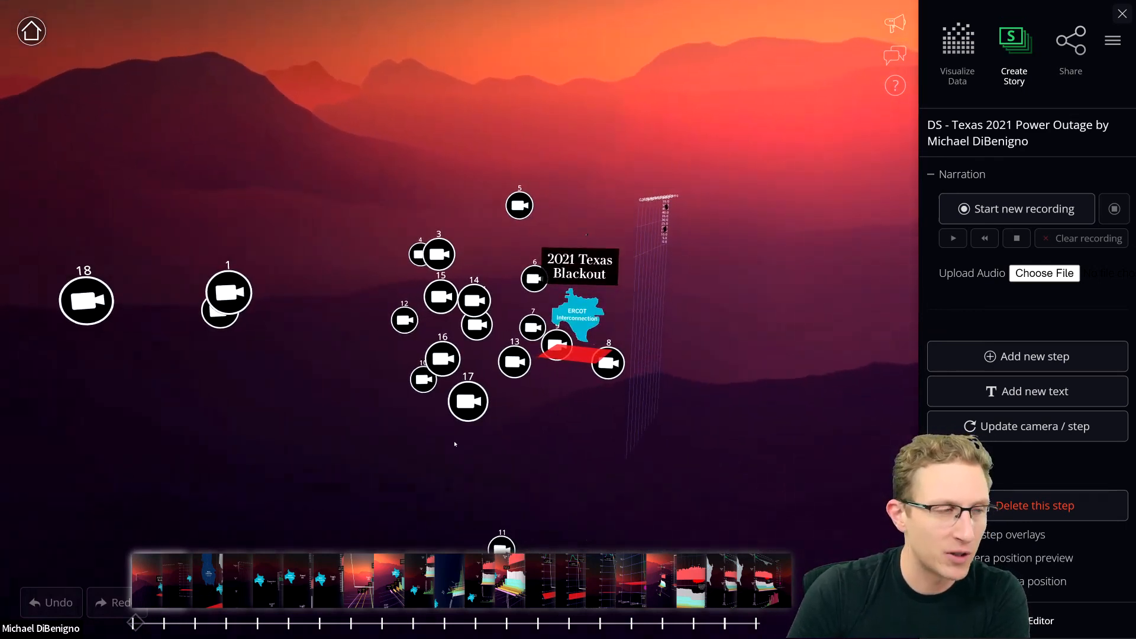
drag(503, 191, 256, 431)
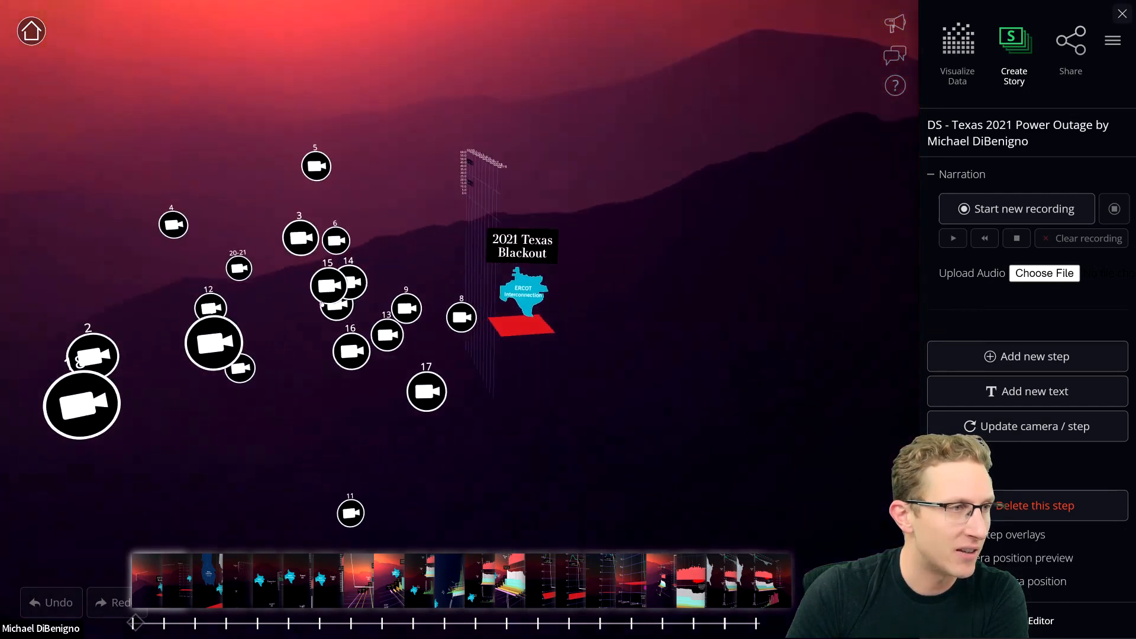
right_drag(266, 279, 367, 306)
drag(355, 325, 417, 358)
scroll(147, 334, up, 5)
right_drag(249, 345, 332, 329)
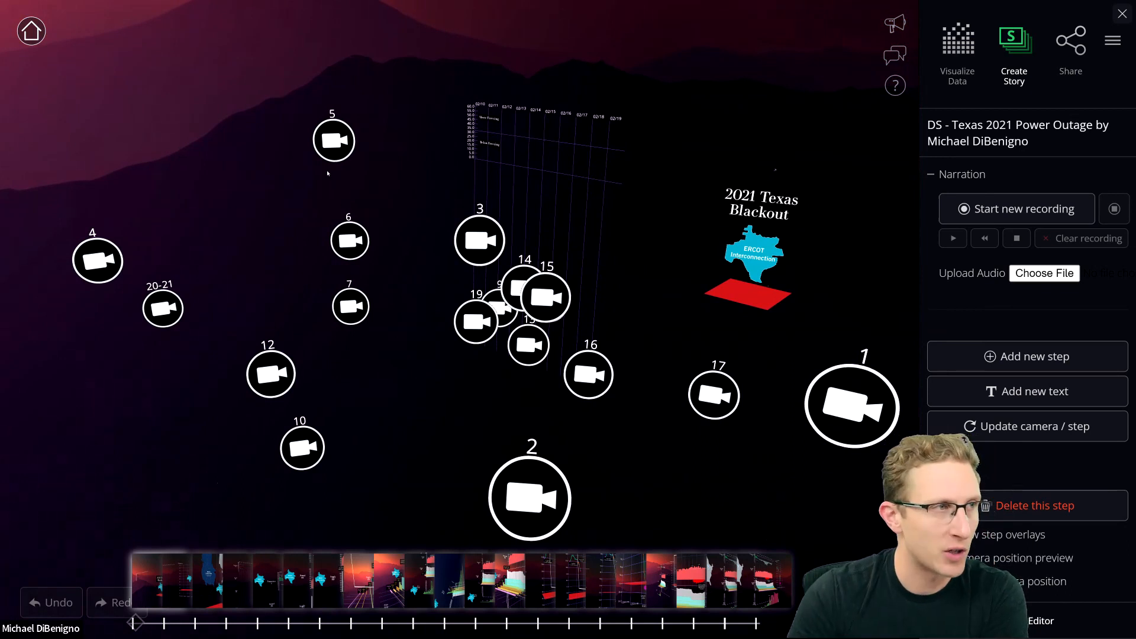
Check the scene from step 5's camera, then back out to the wider camera layout
click(339, 145)
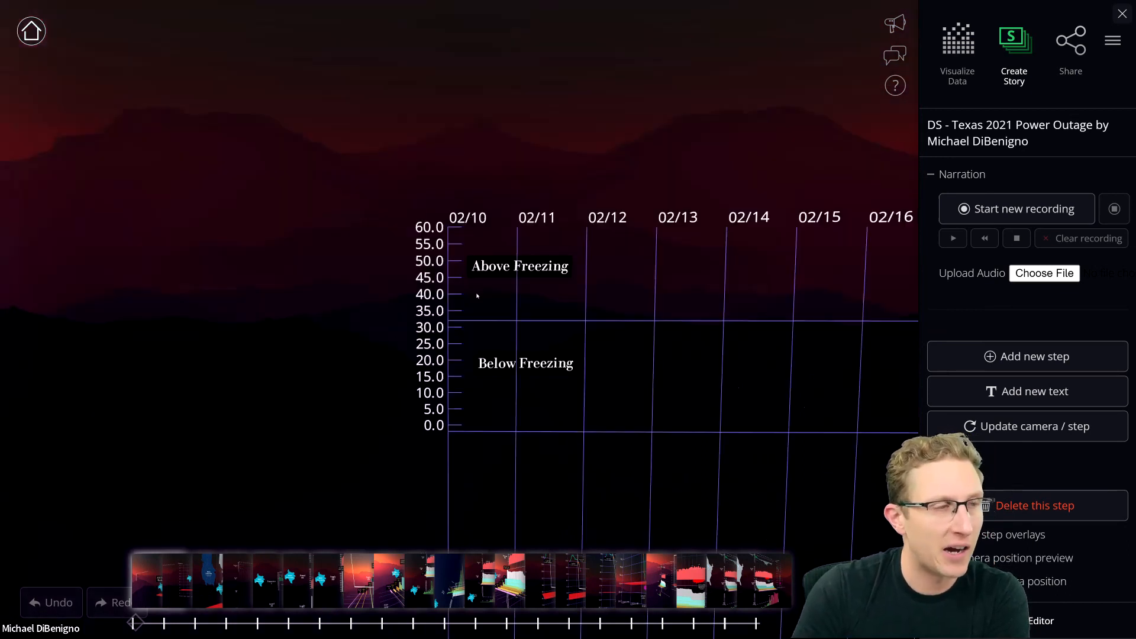
mouse_move(379, 327)
mouse_down()
mouse_move(540, 332)
mouse_move(373, 325)
mouse_up()
scroll(375, 327, down, 5)
drag(312, 280, 325, 302)
scroll(324, 302, down, 5)
right_drag(645, 320, 479, 252)
Return to step 1 and update its camera to a closer, lower view of the ERCOT Interconnection map
click(152, 576)
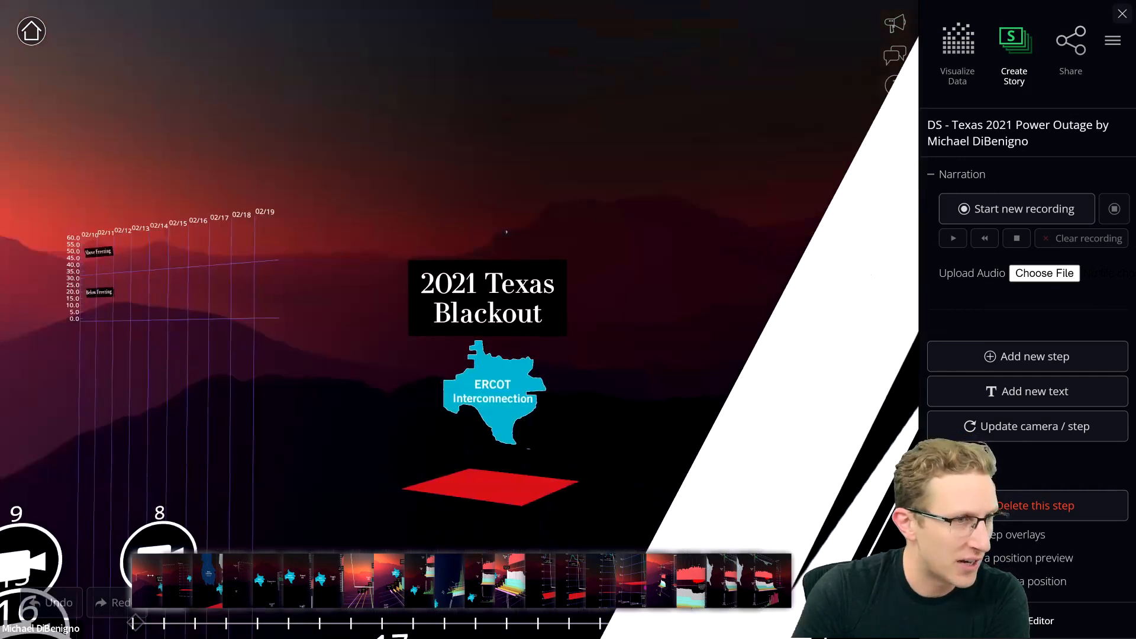
scroll(275, 395, down, 3)
scroll(274, 396, down, 5)
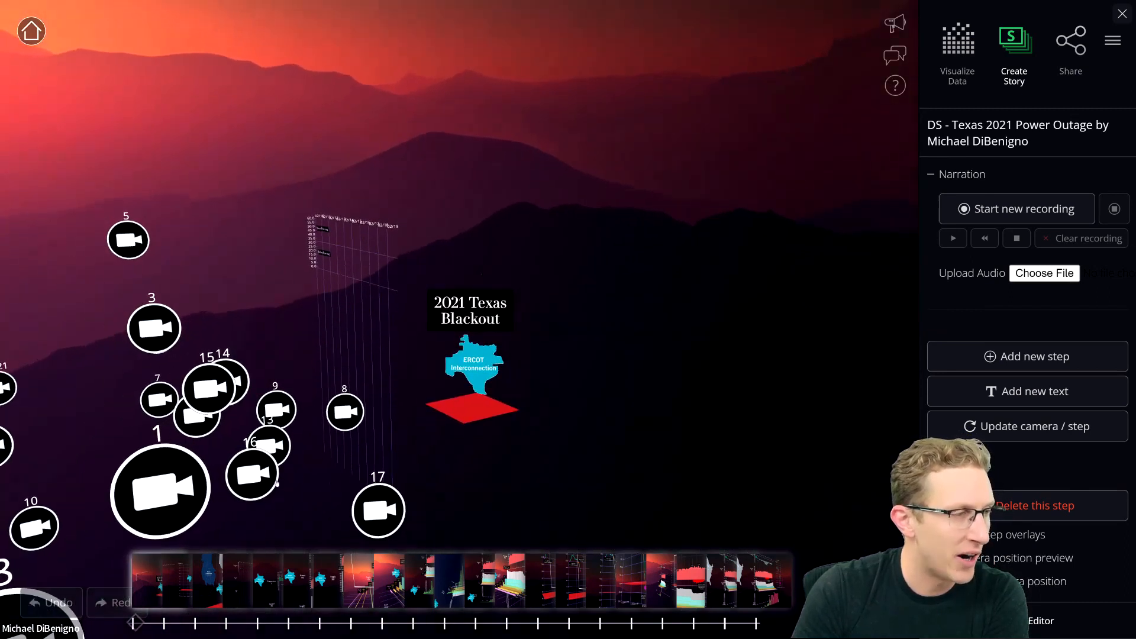
click(347, 413)
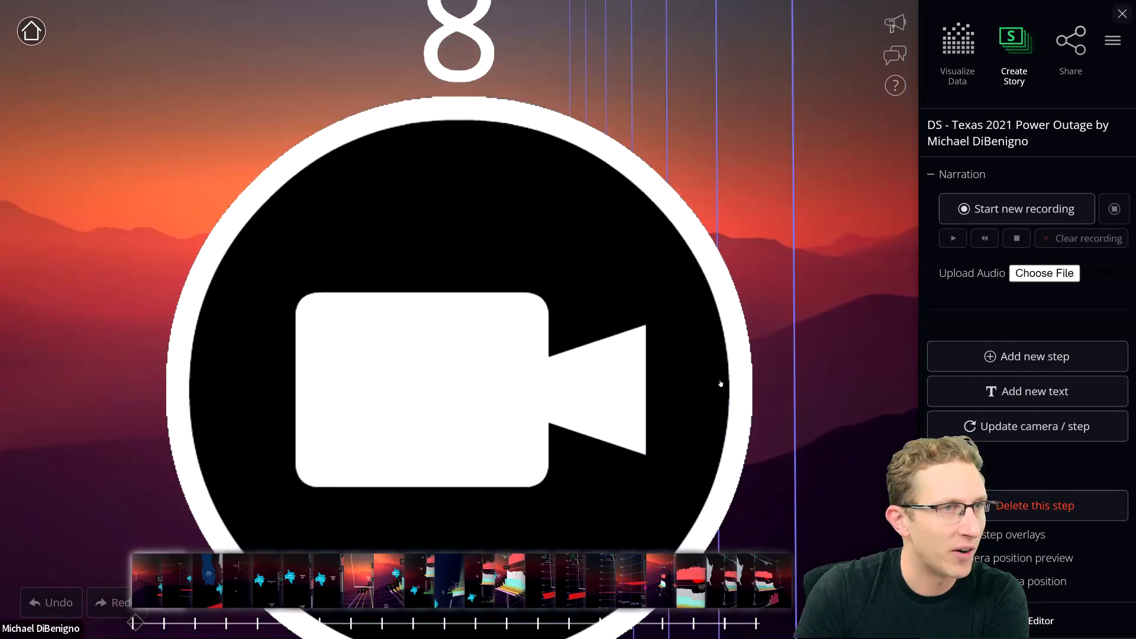
scroll(721, 384, down, 5)
drag(599, 415, 650, 393)
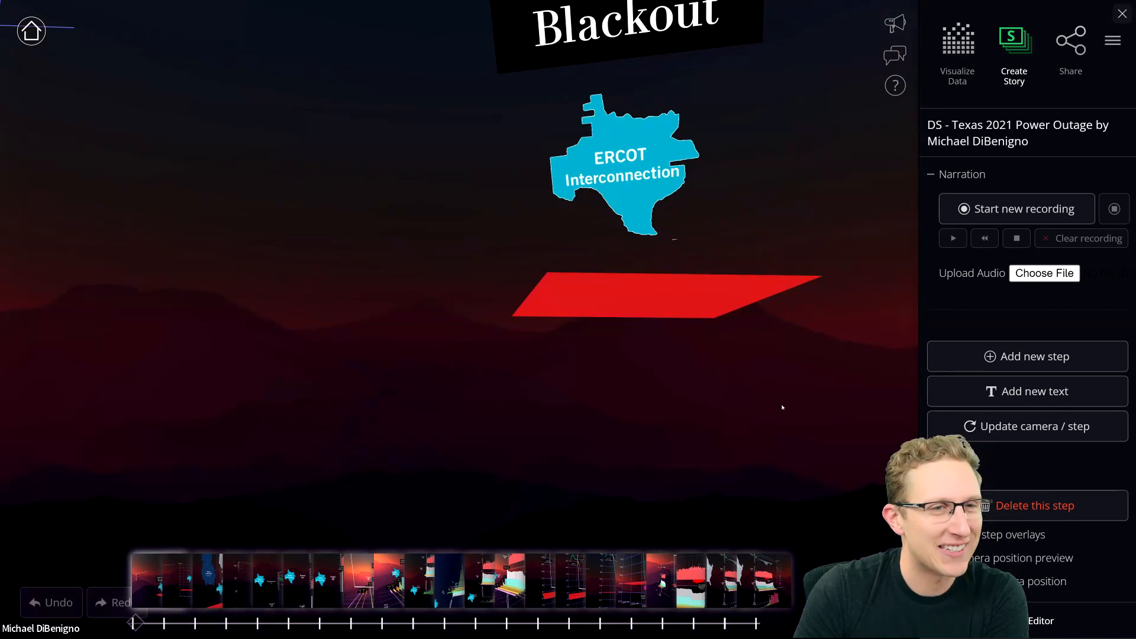
click(1025, 432)
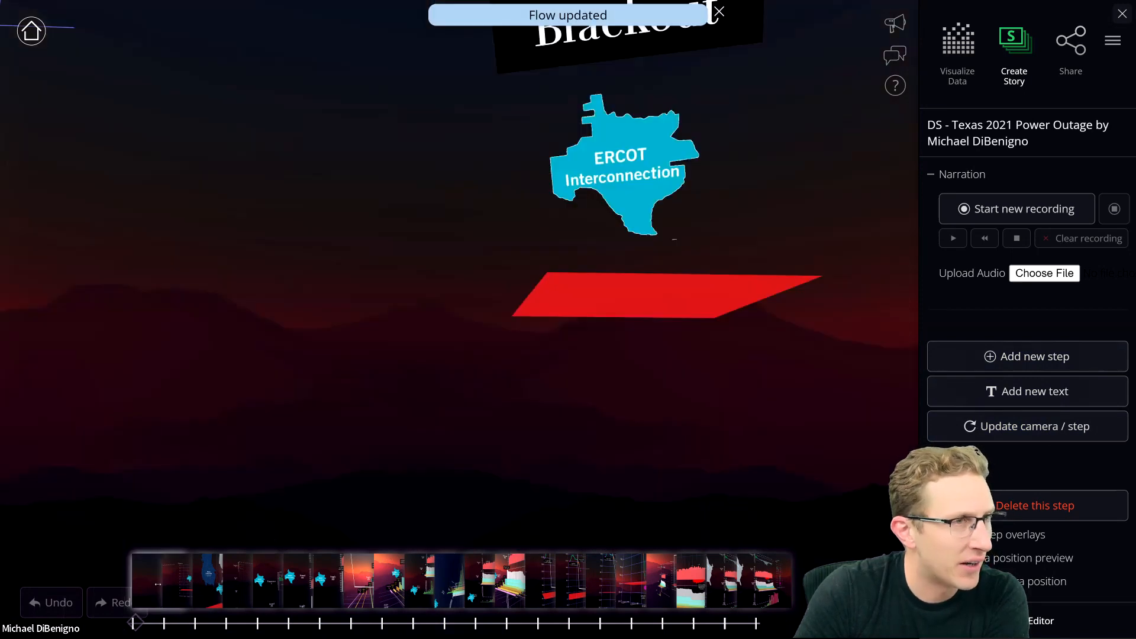
Inspect step 1's updated camera position relative to the other step cameras
scroll(417, 435, down, 3)
drag(418, 434, 392, 446)
scroll(399, 457, down, 5)
scroll(399, 458, down, 2)
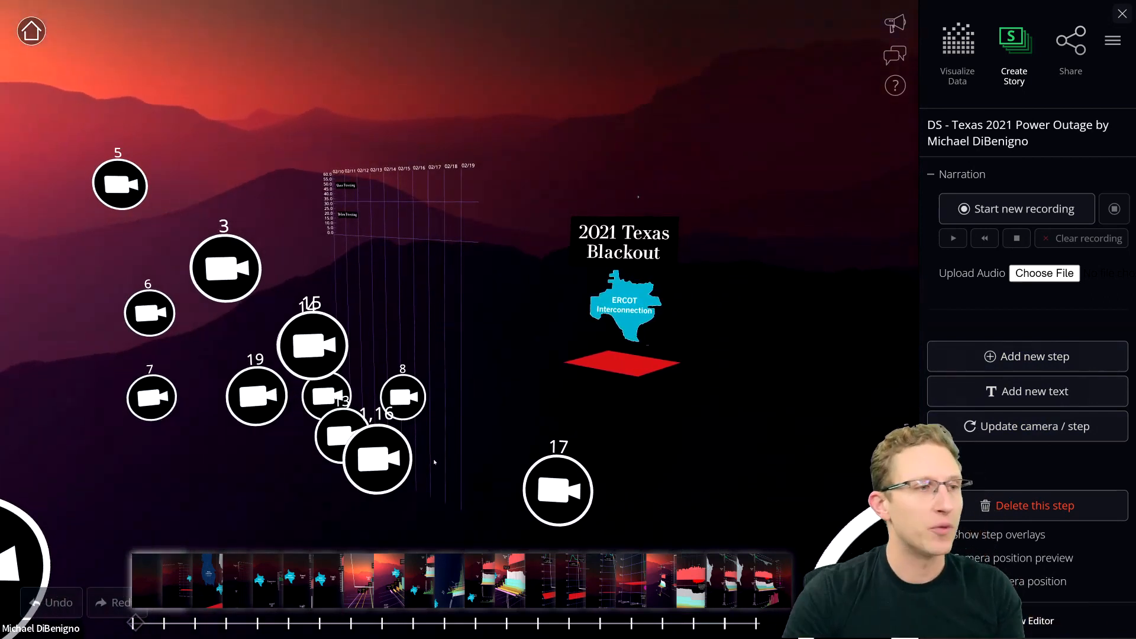
scroll(435, 462, down, 5)
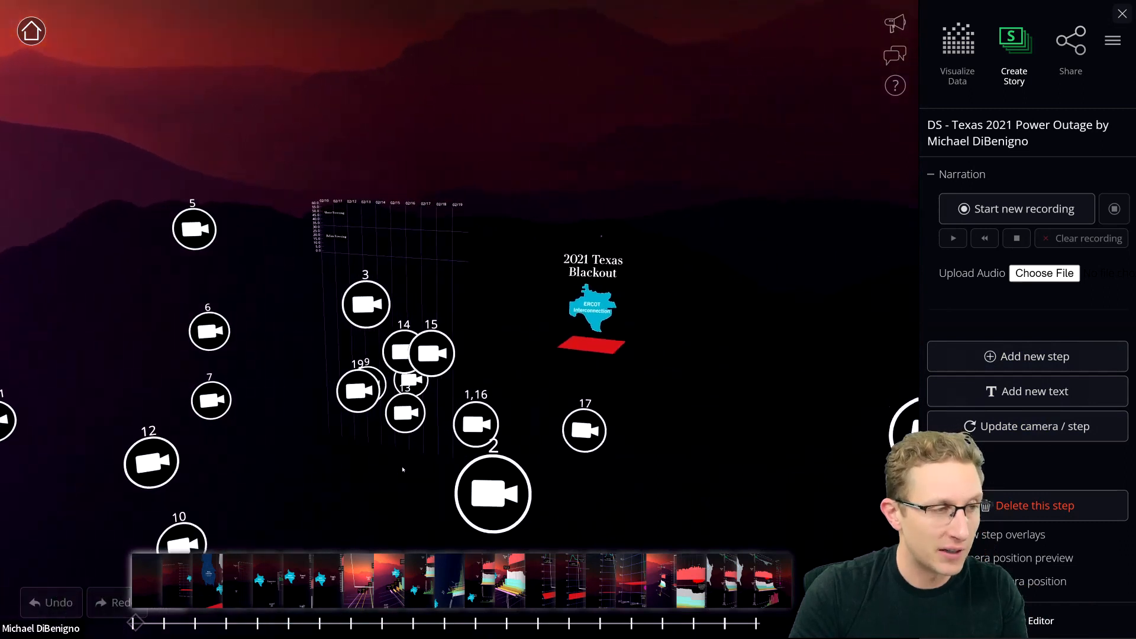
scroll(400, 470, down, 5)
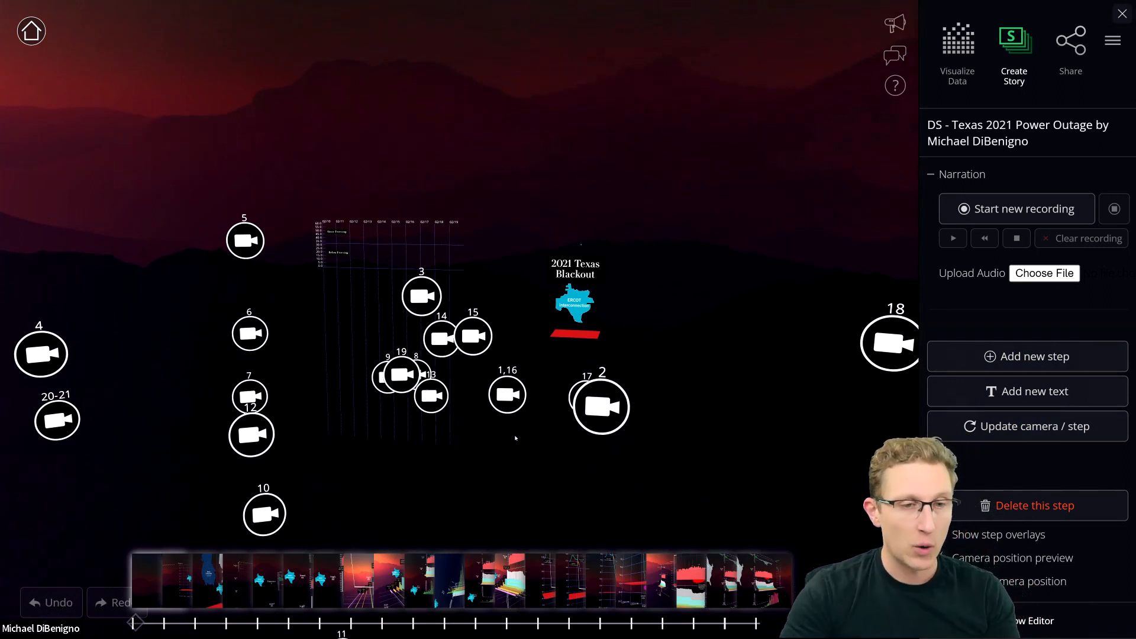
Turn off the camera position preview and update step 1's camera for both the mobile portrait and desktop views of the Texas Blackout map
scroll(515, 438, up, 2)
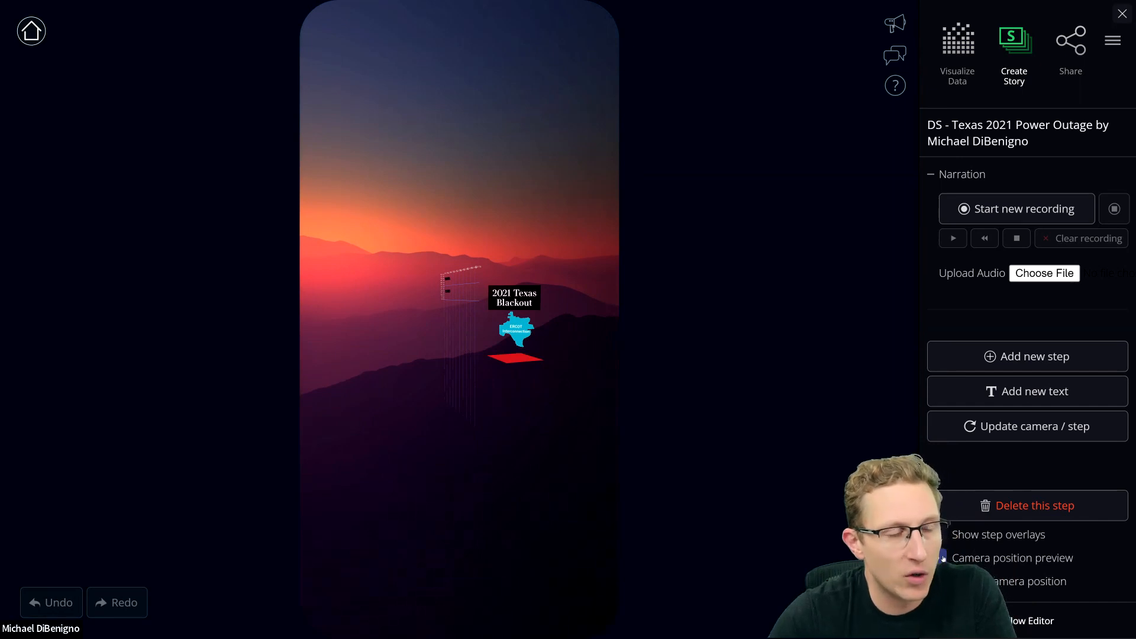
click(943, 558)
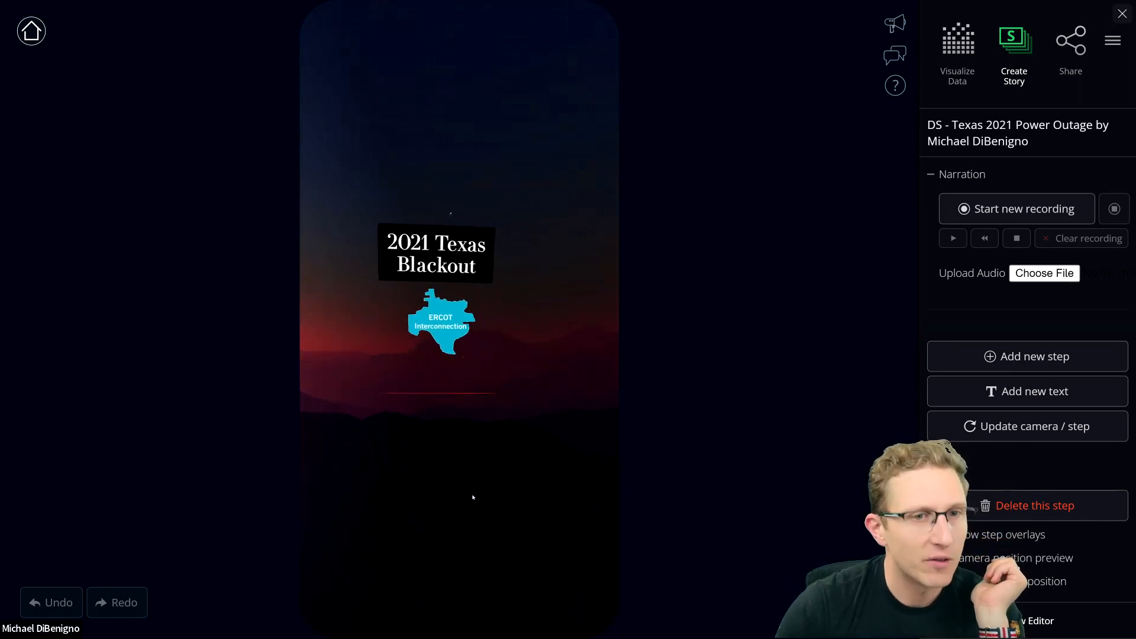
click(1023, 436)
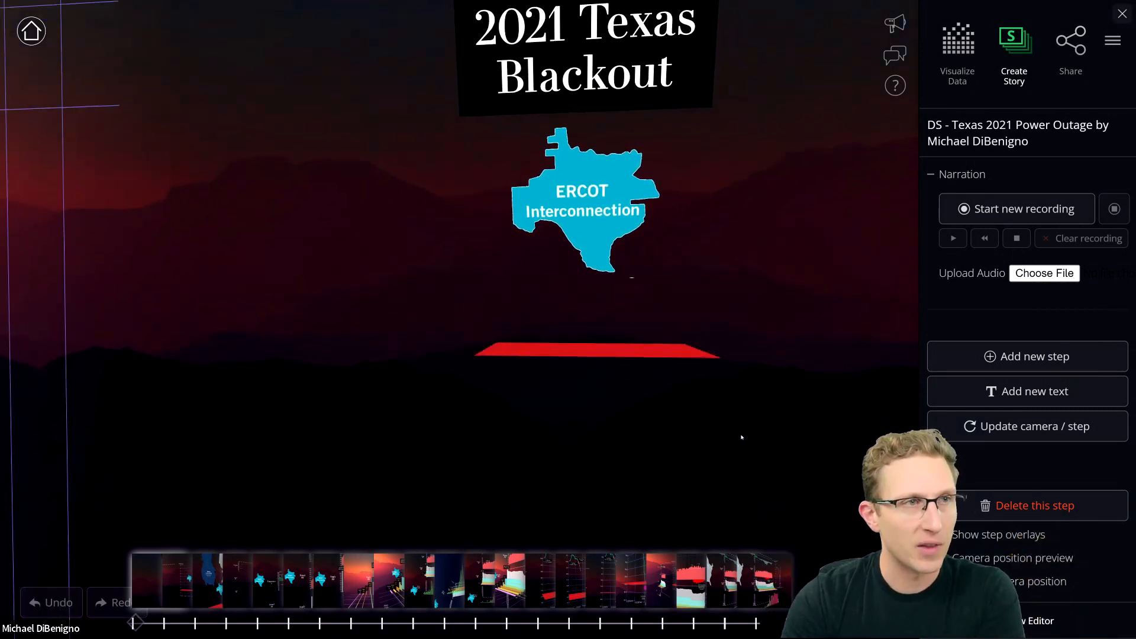
click(1028, 426)
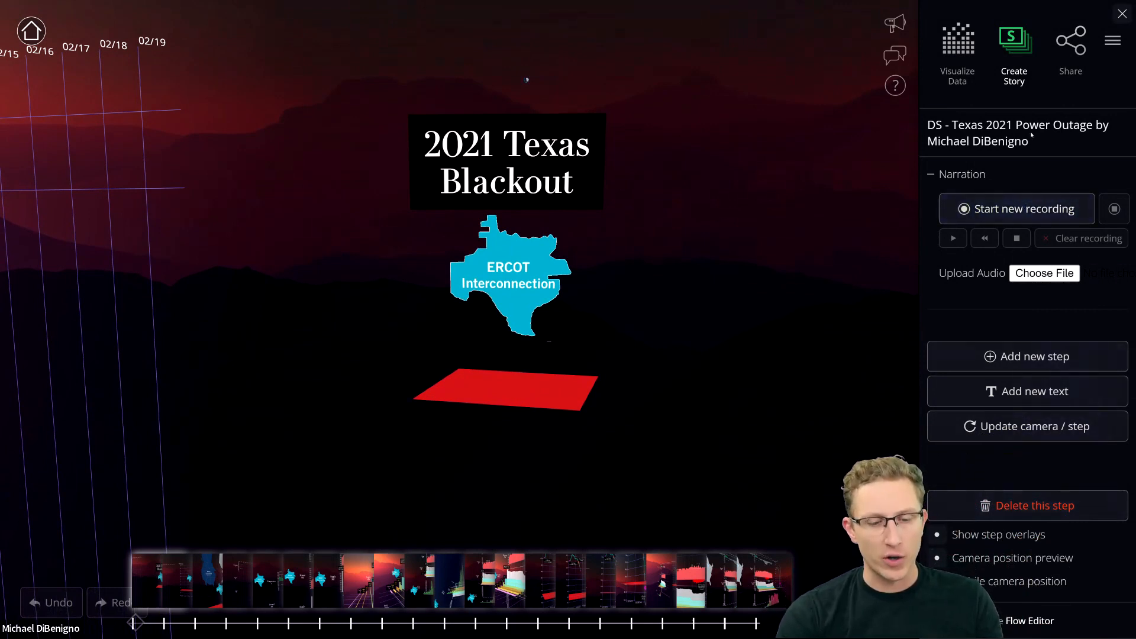
Exit full screen and check the page's microphone permission, keeping access allowed
key(F11)
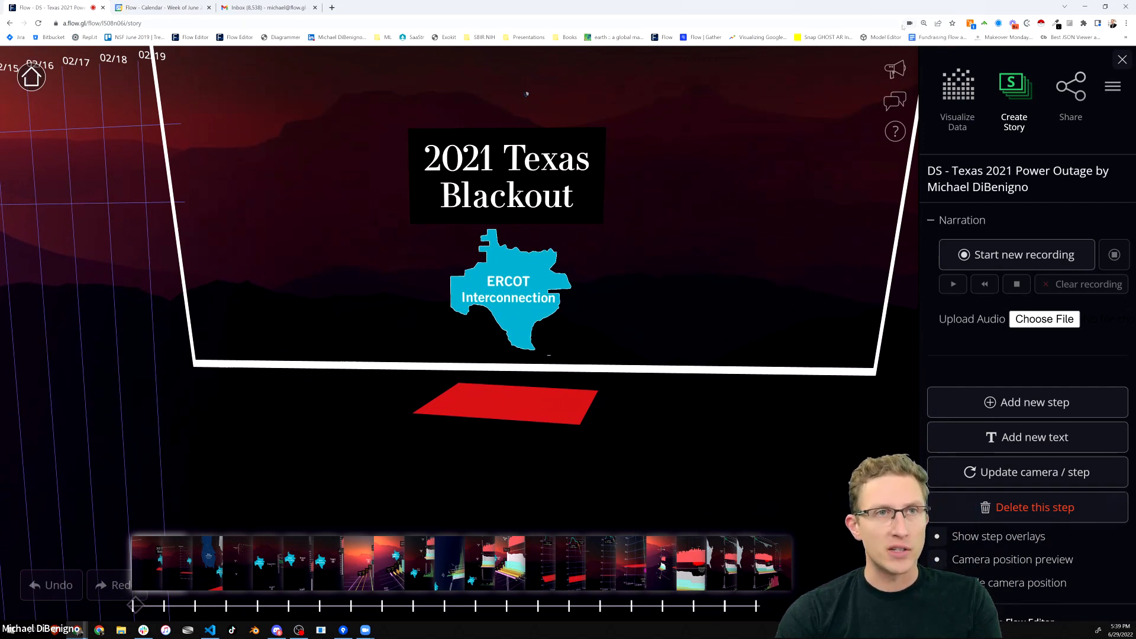
click(909, 24)
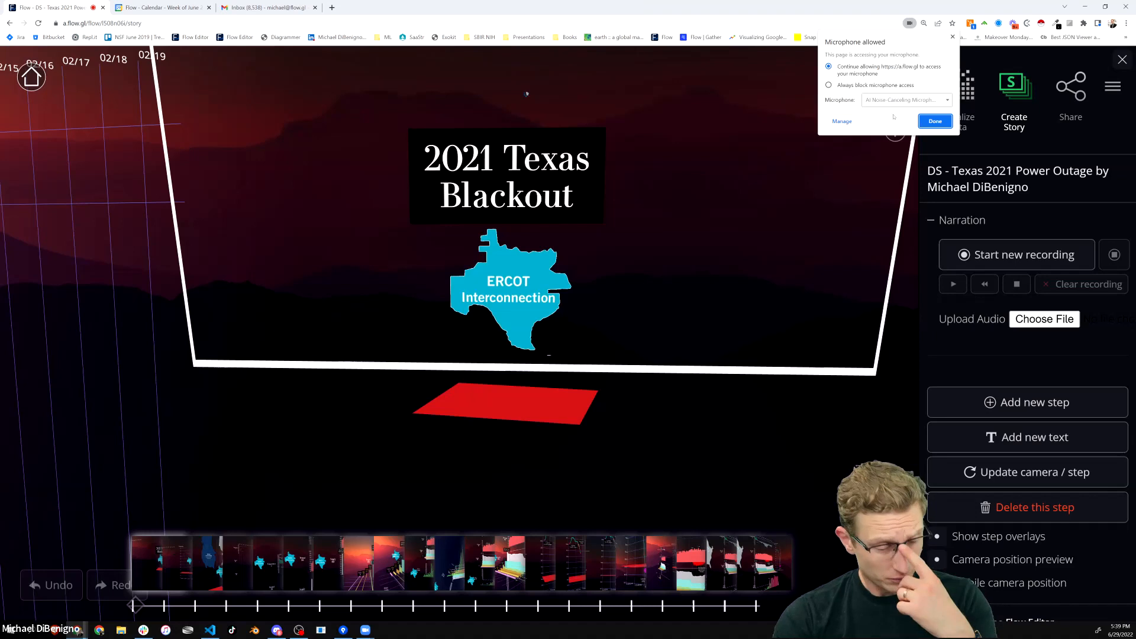
click(936, 122)
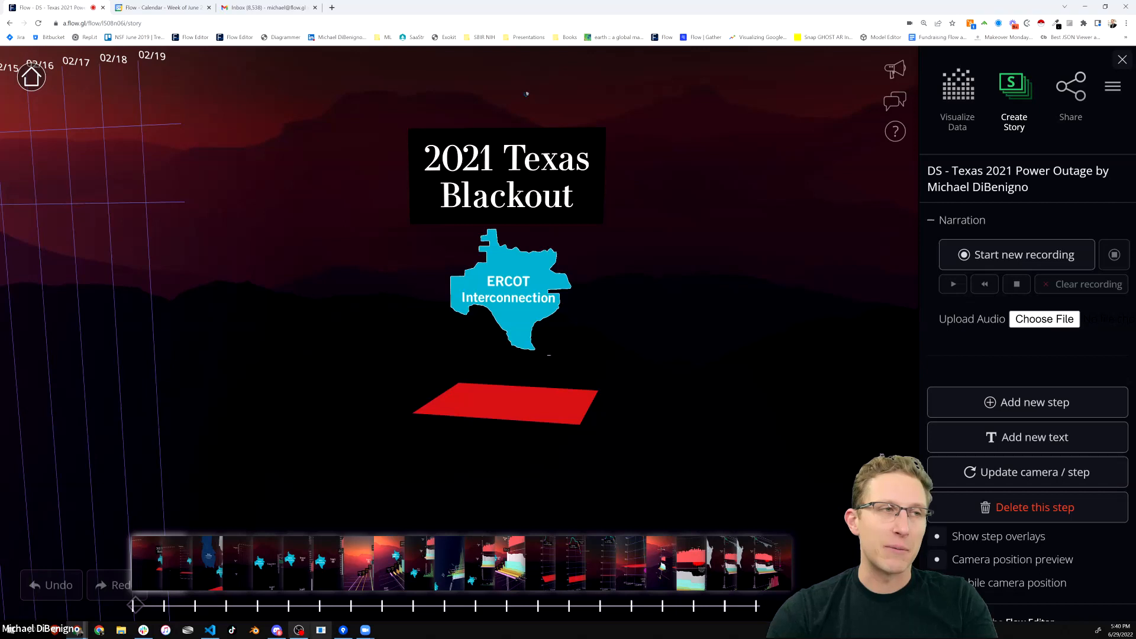
scroll(598, 499, down, 2)
drag(598, 499, 474, 472)
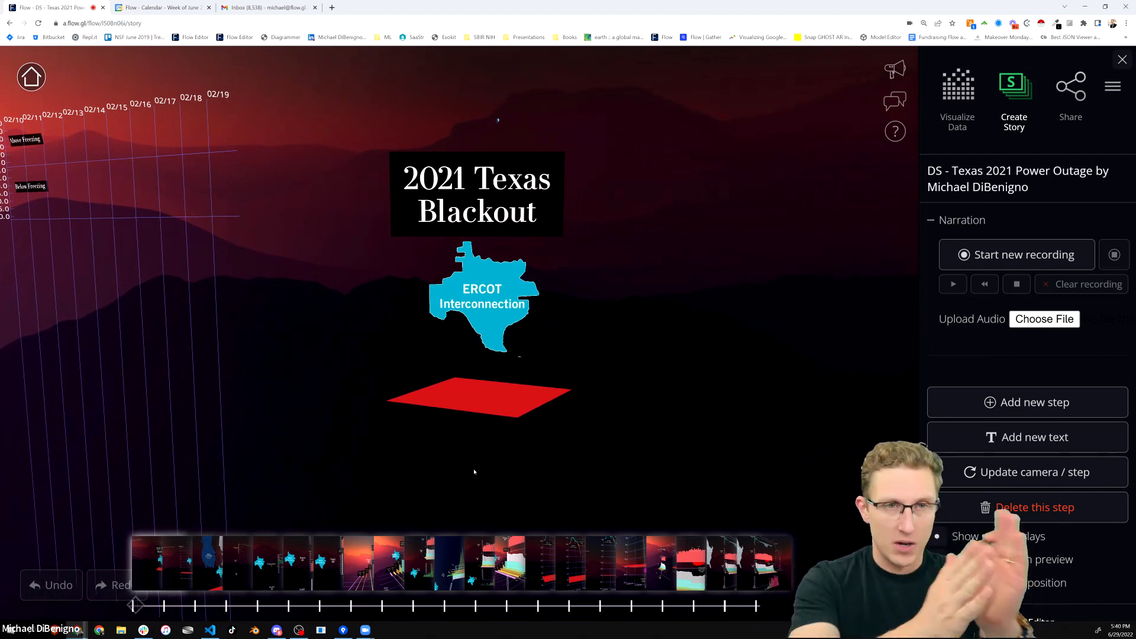
drag(471, 471, 452, 456)
scroll(452, 456, up, 4)
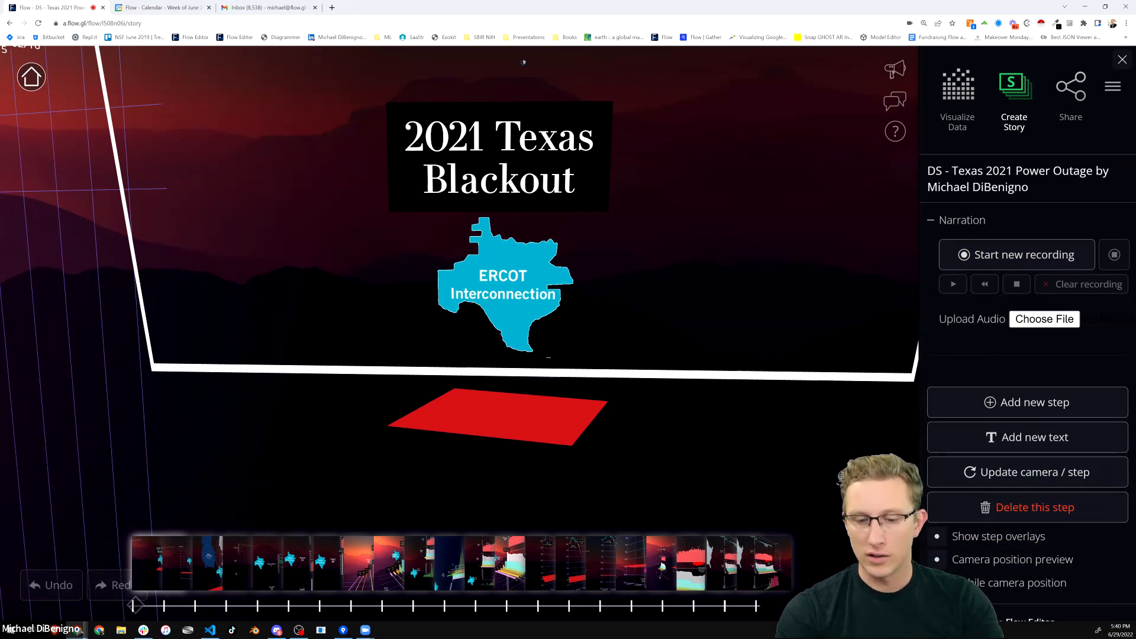
Open the story's Settings in the data visualization editor and review the timeline, default VR camera, scale and mobile AR offset options
key(Right)
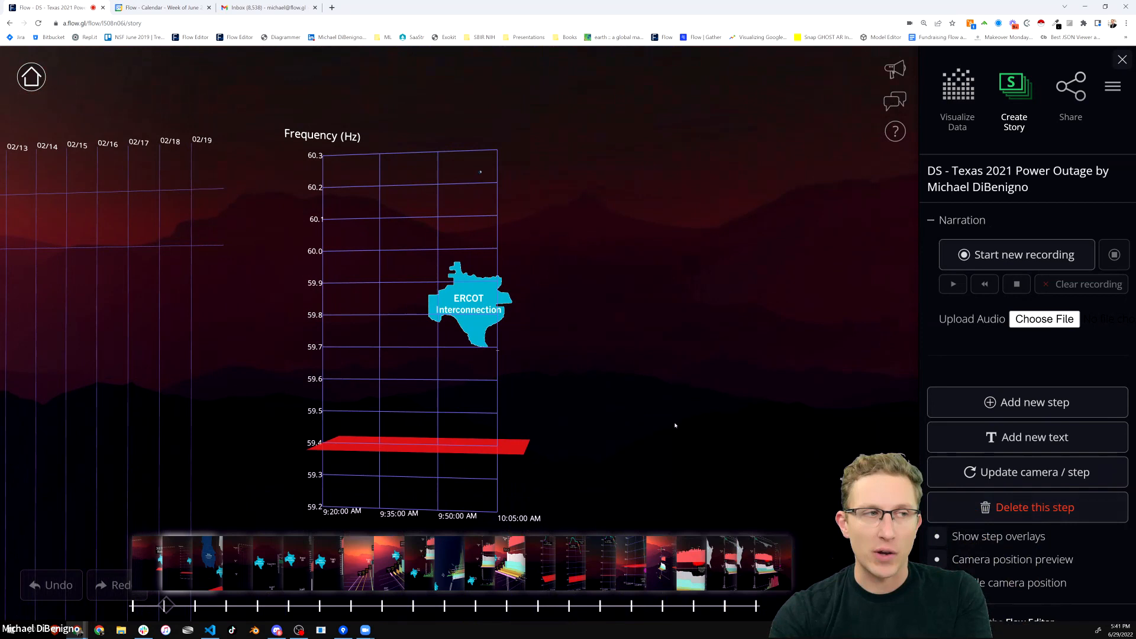
click(1113, 86)
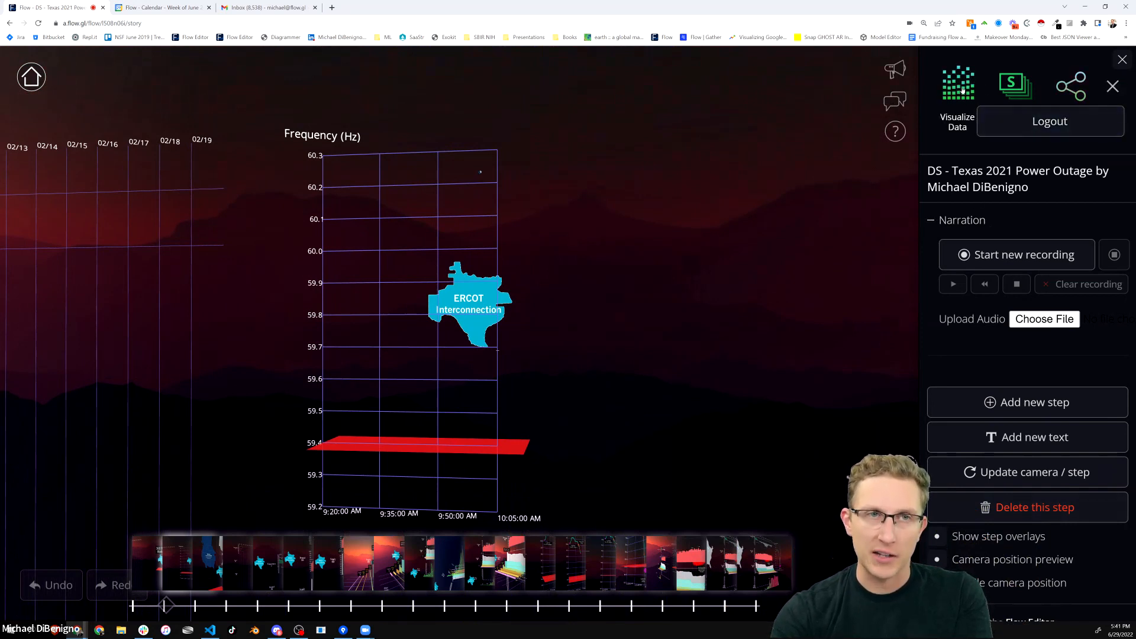
click(965, 123)
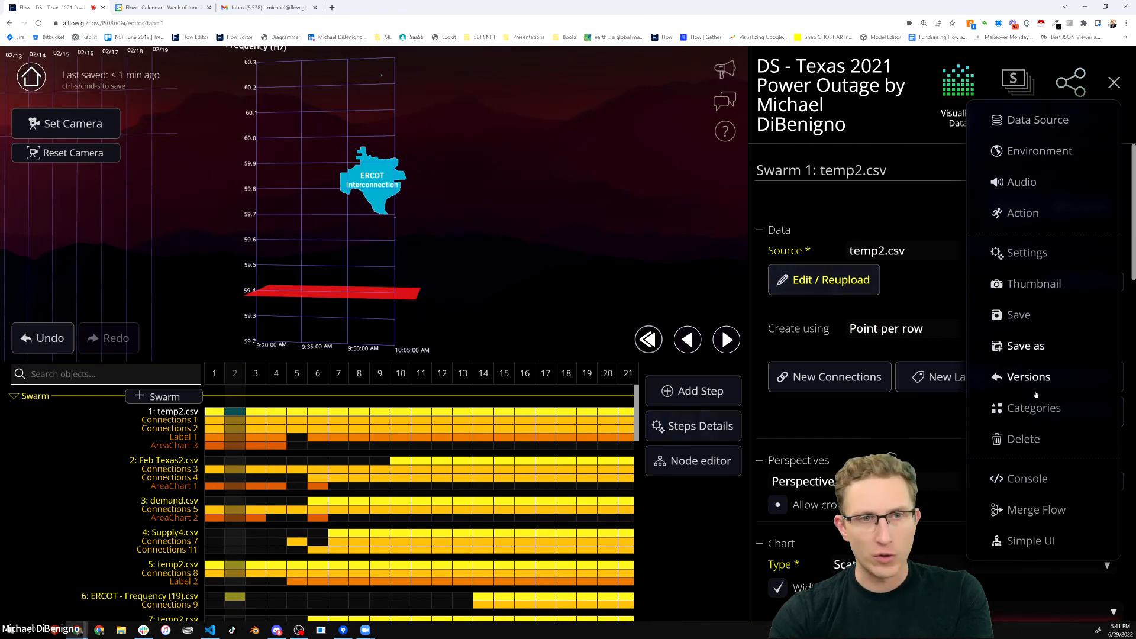
click(1033, 255)
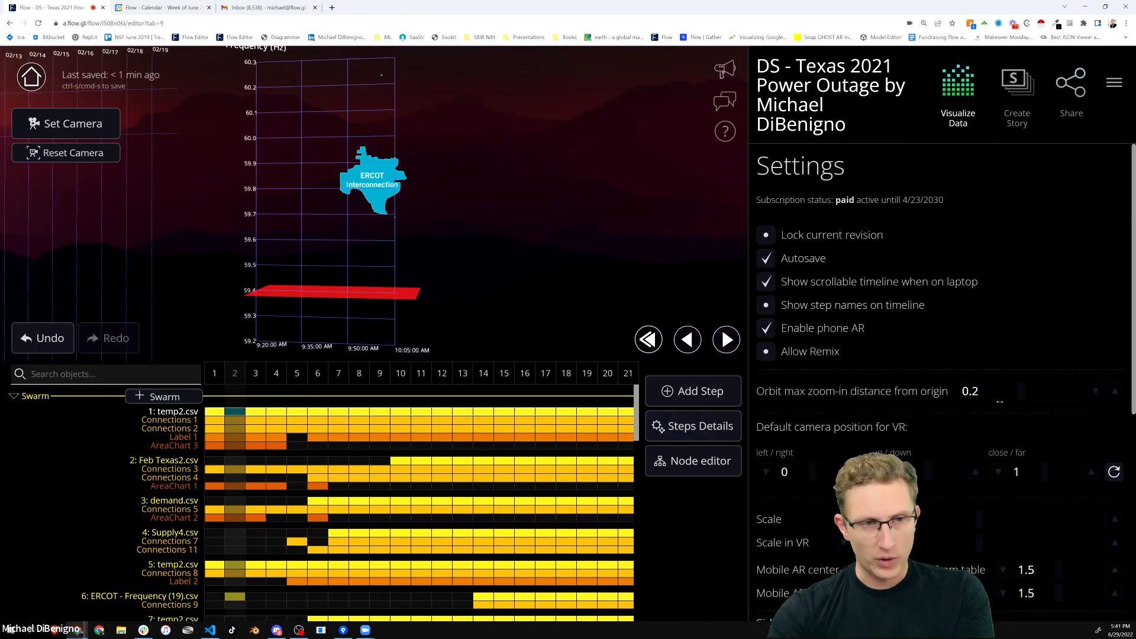
scroll(1009, 408, down, 2)
scroll(1009, 408, down, 1)
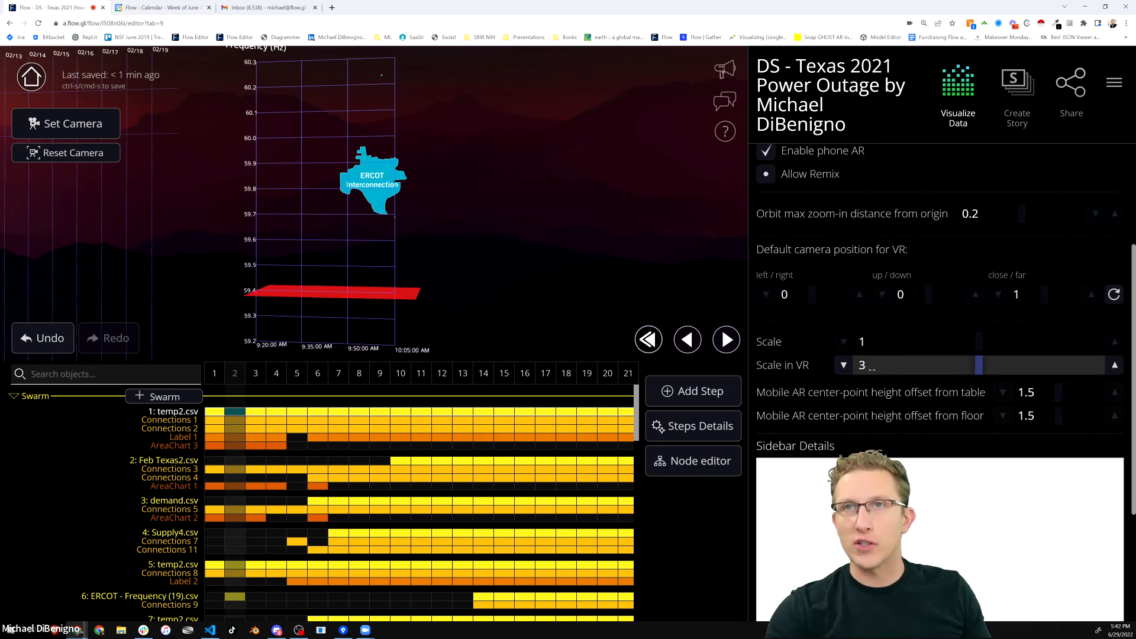
scroll(946, 369, up, 3)
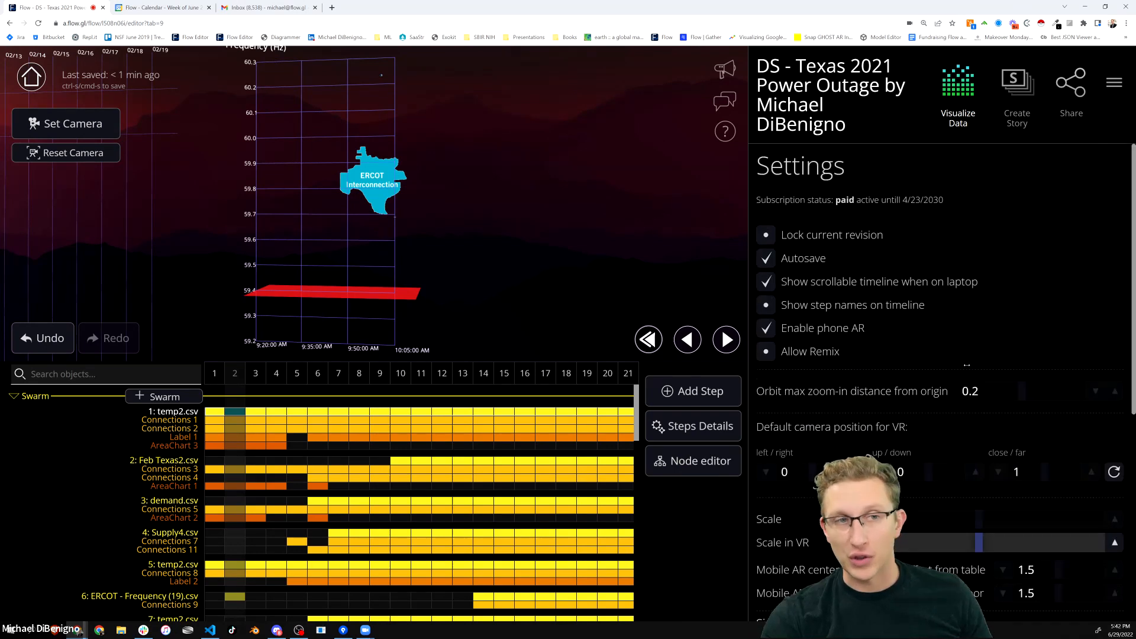
scroll(982, 371, down, 1)
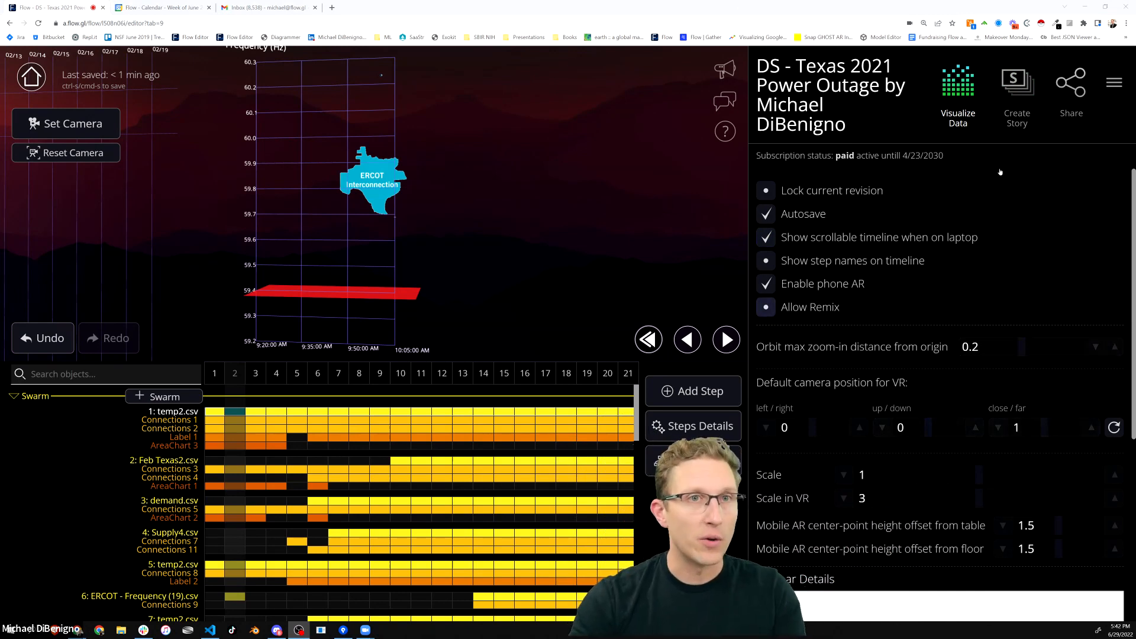
Return to story creation at step 1 and show the editor in full screen
click(1010, 98)
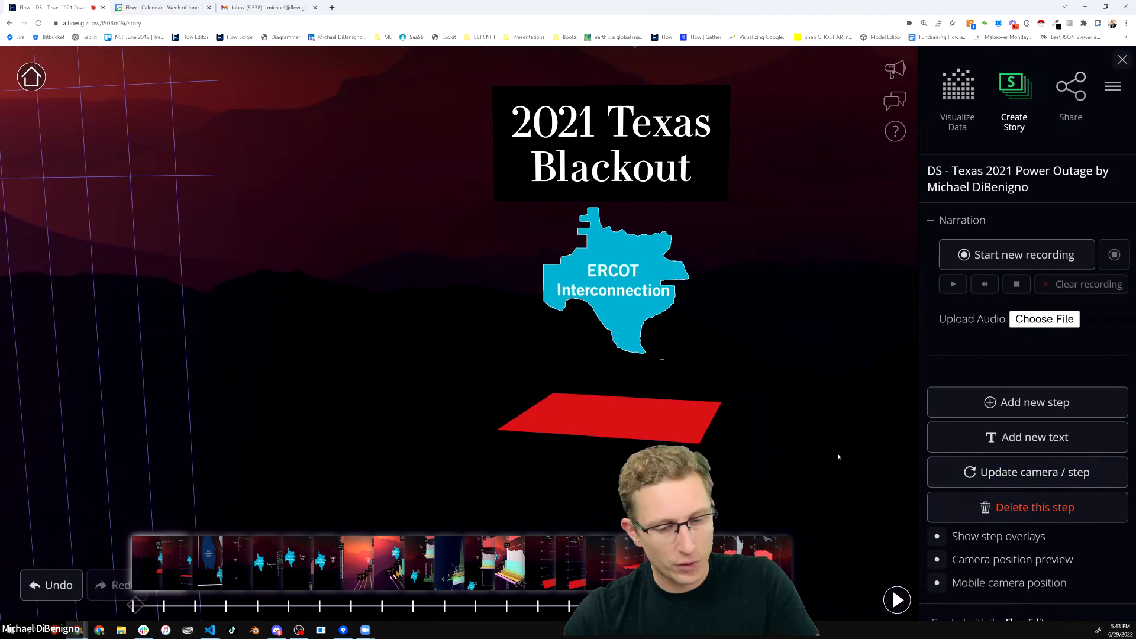
key(F11)
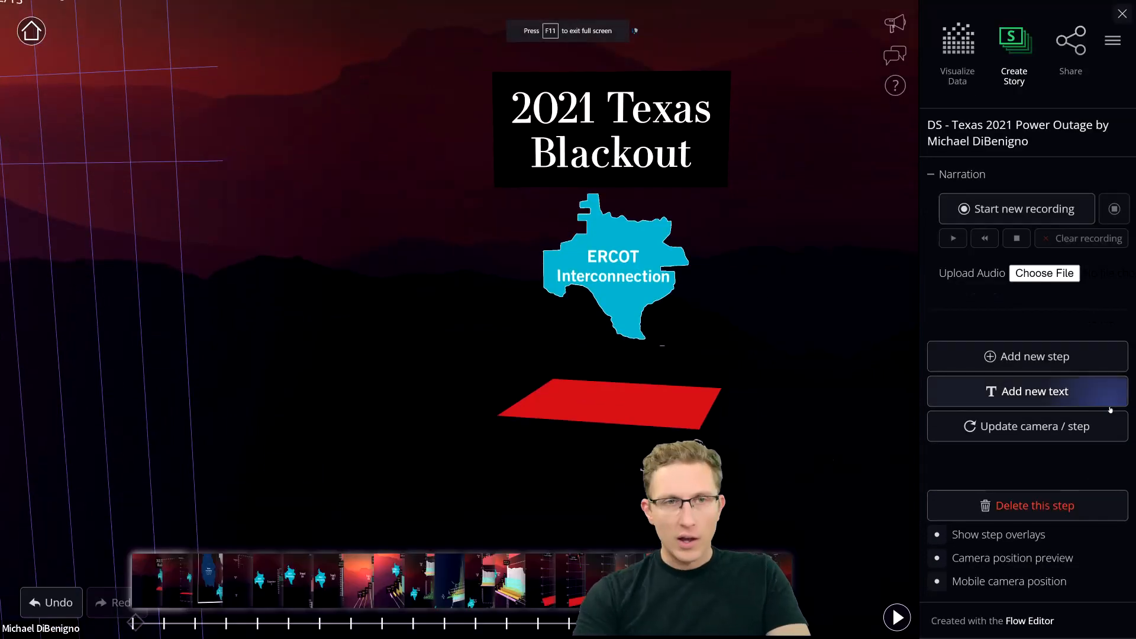
Record two trial narrations for step 1, deleting each one after stopping it
click(995, 218)
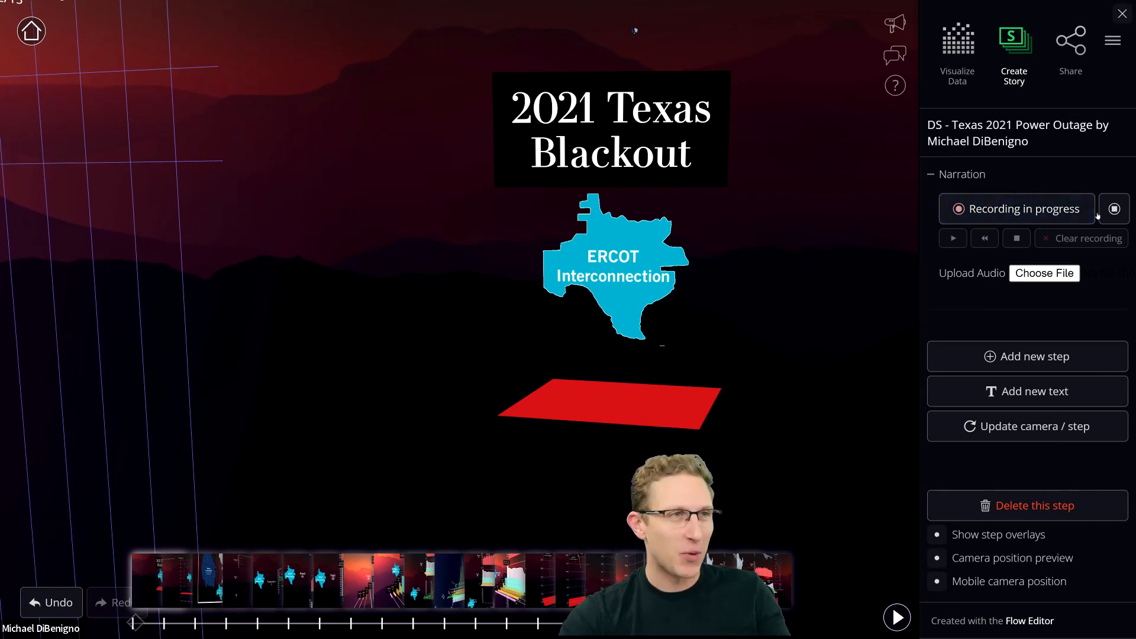
click(1115, 212)
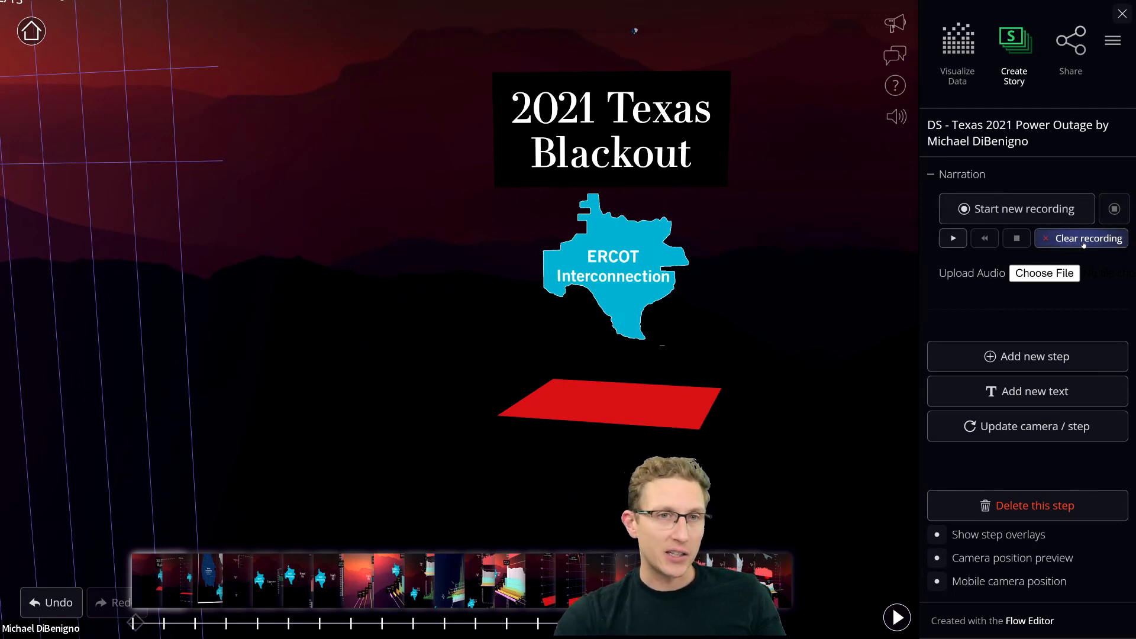
click(1084, 242)
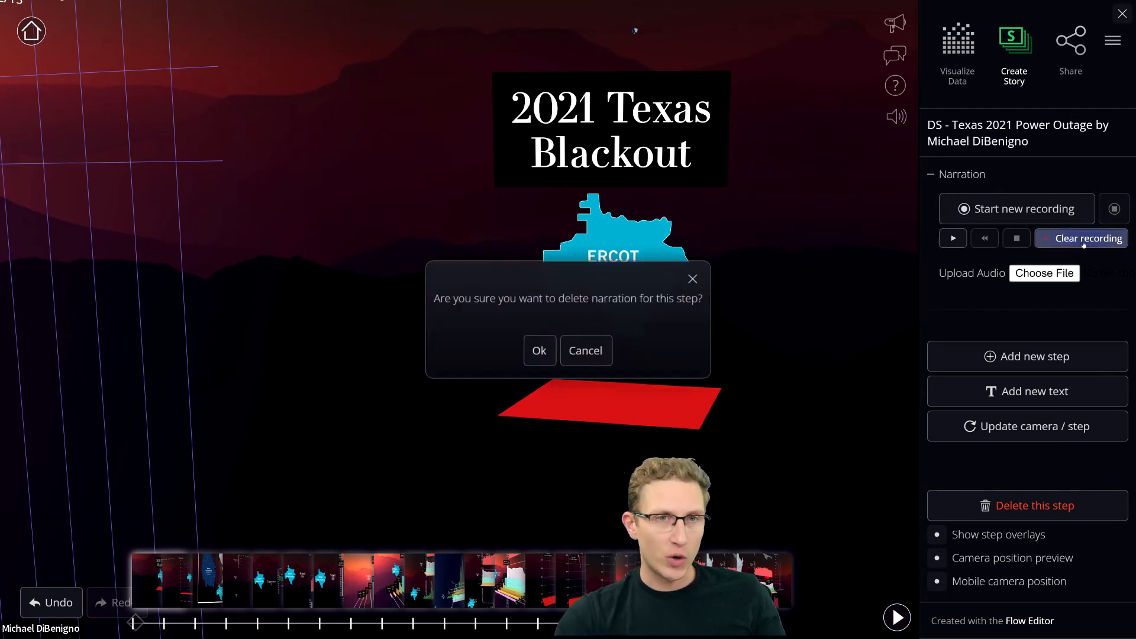
click(539, 352)
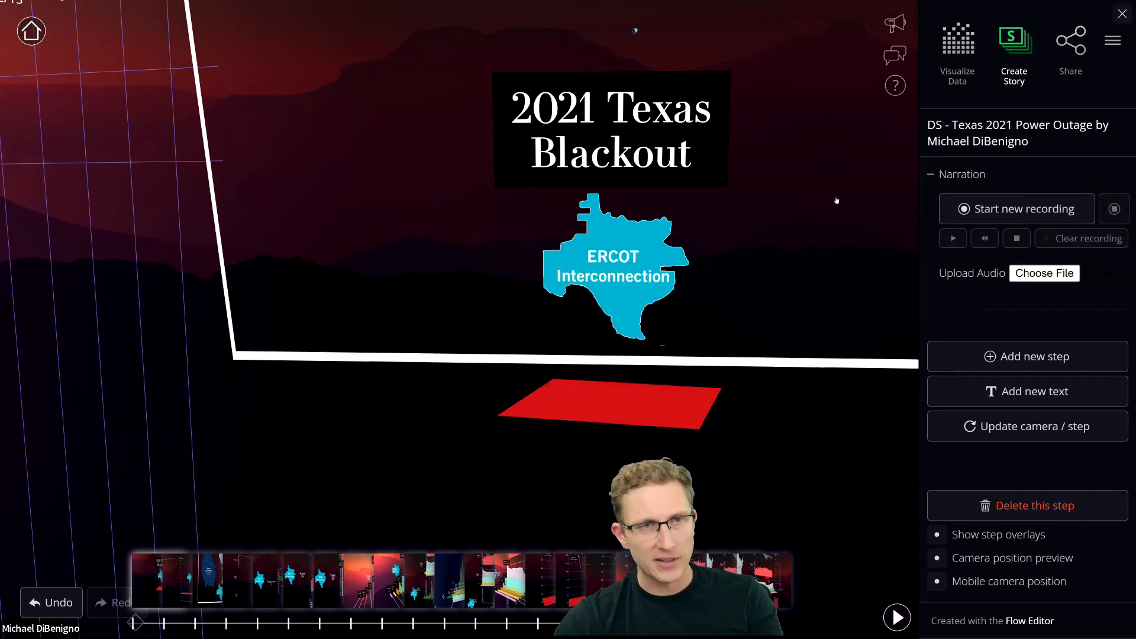
click(1007, 220)
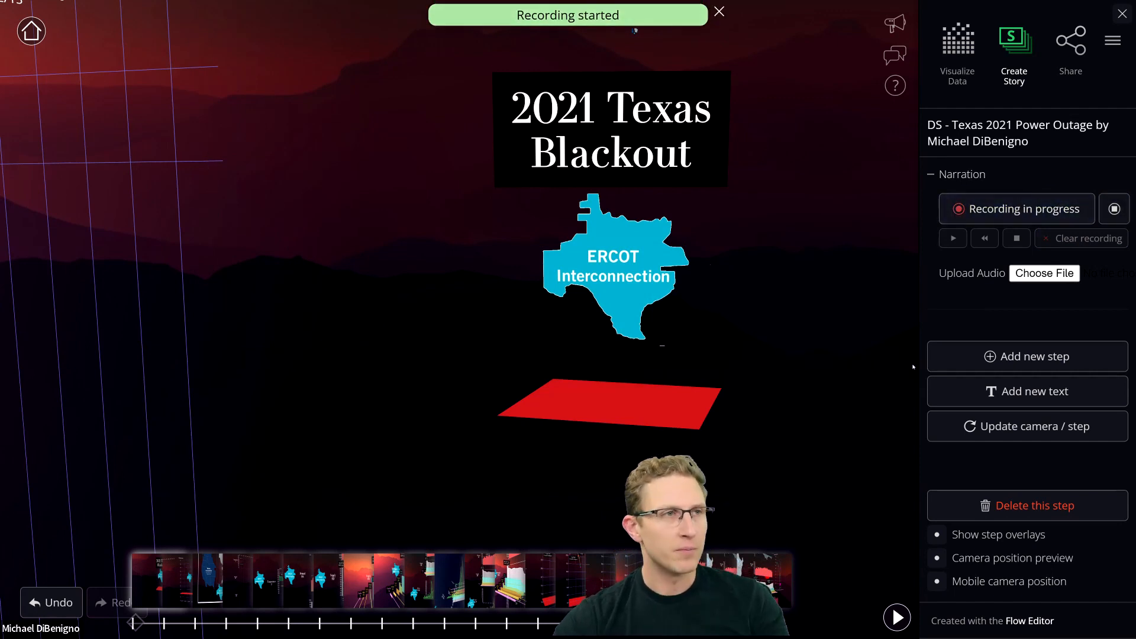
click(1114, 208)
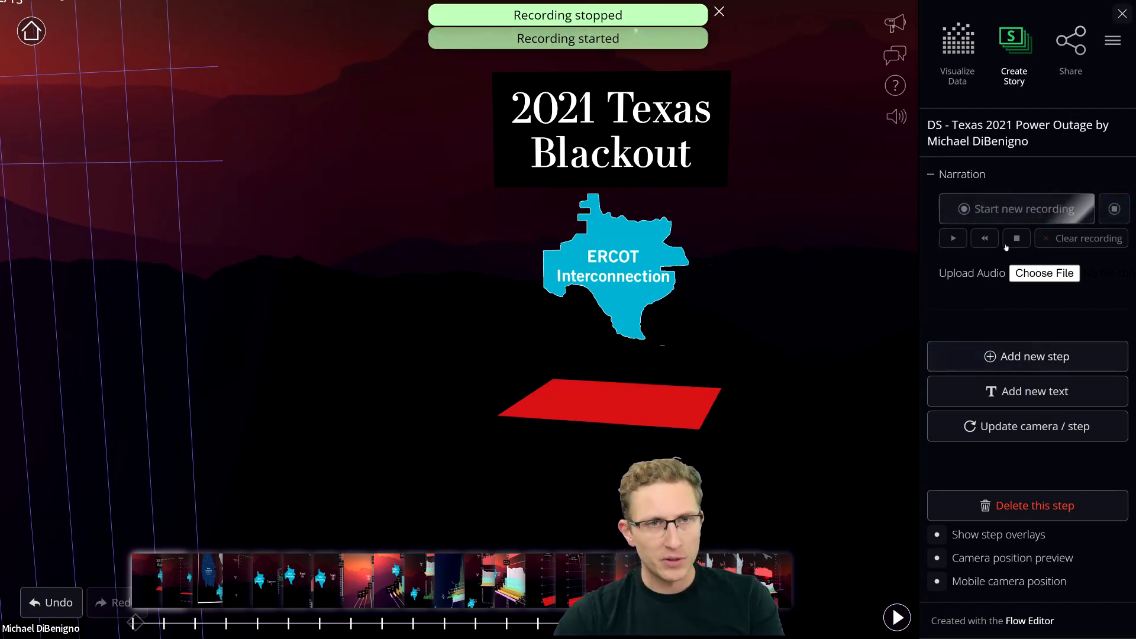
click(1089, 239)
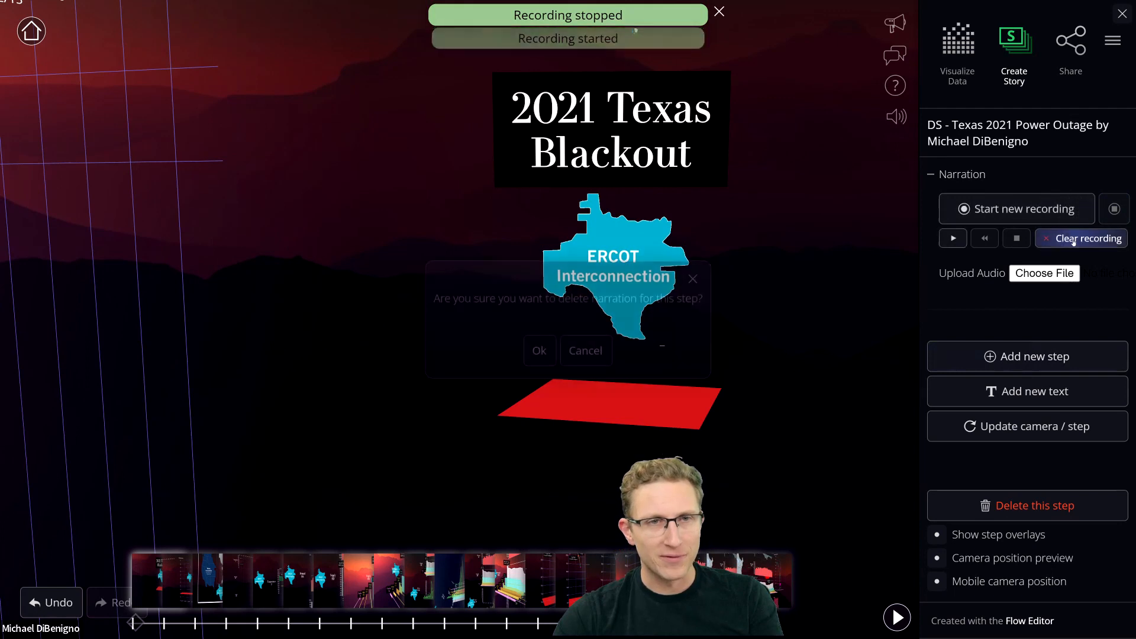
click(539, 351)
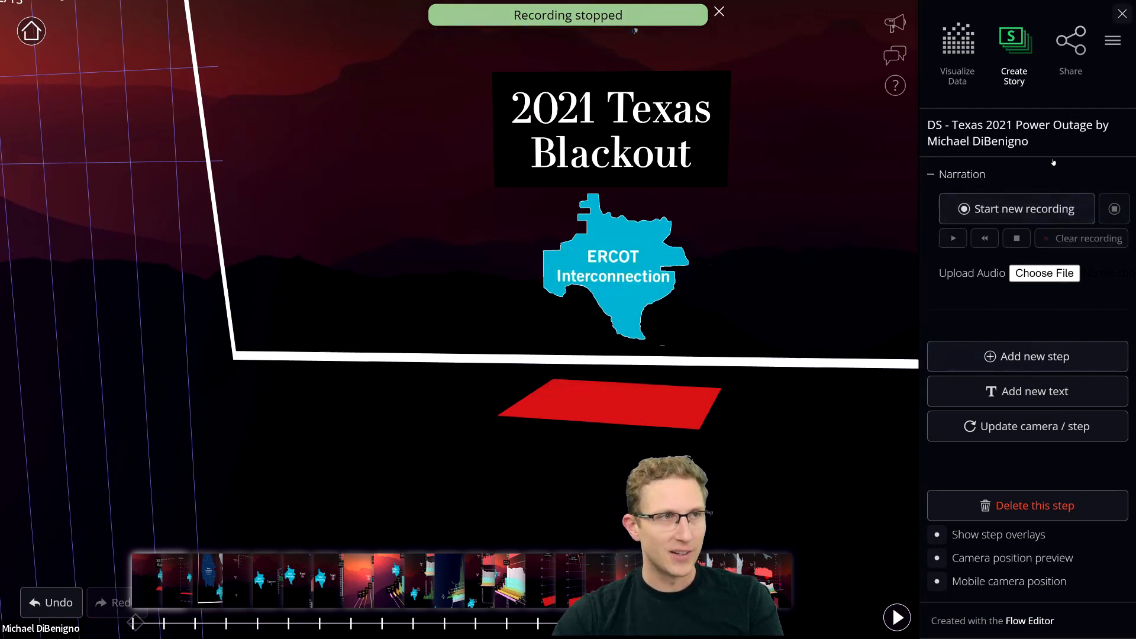
Record separate narrations for step 1, the 2021 Texas Blackout title, and step 2, the Frequency (Hz) chart
click(990, 219)
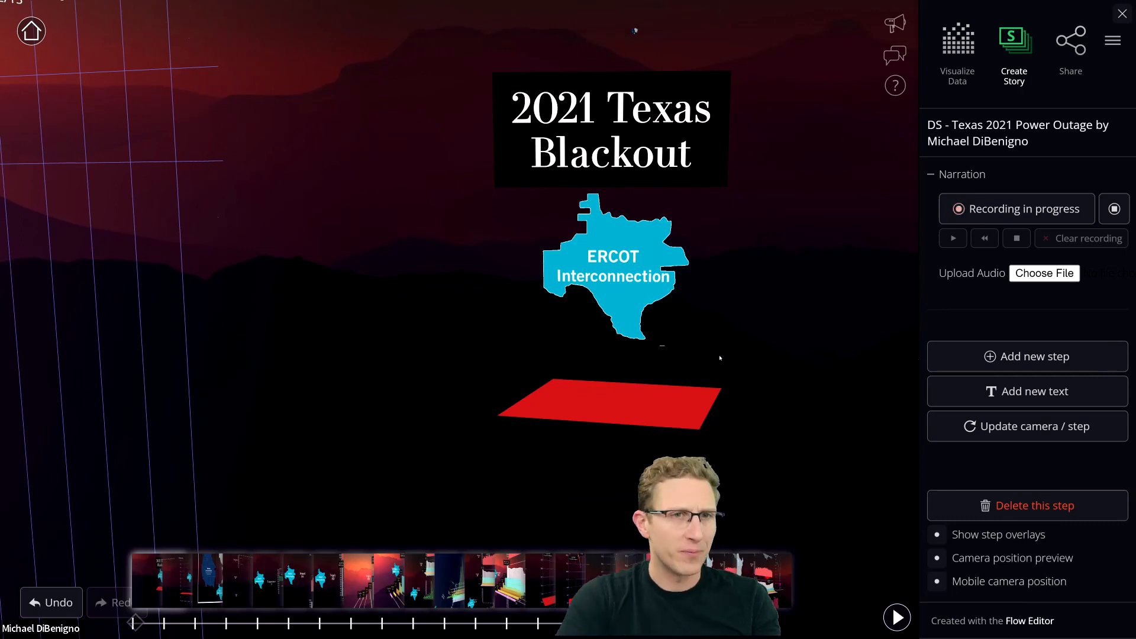
click(1115, 212)
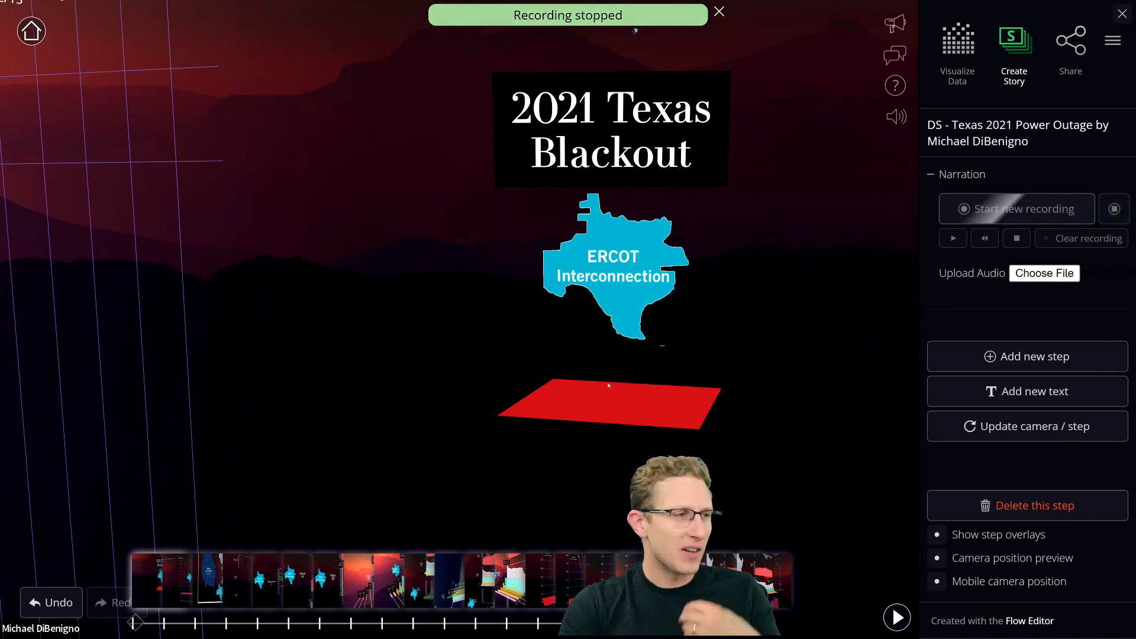
click(898, 617)
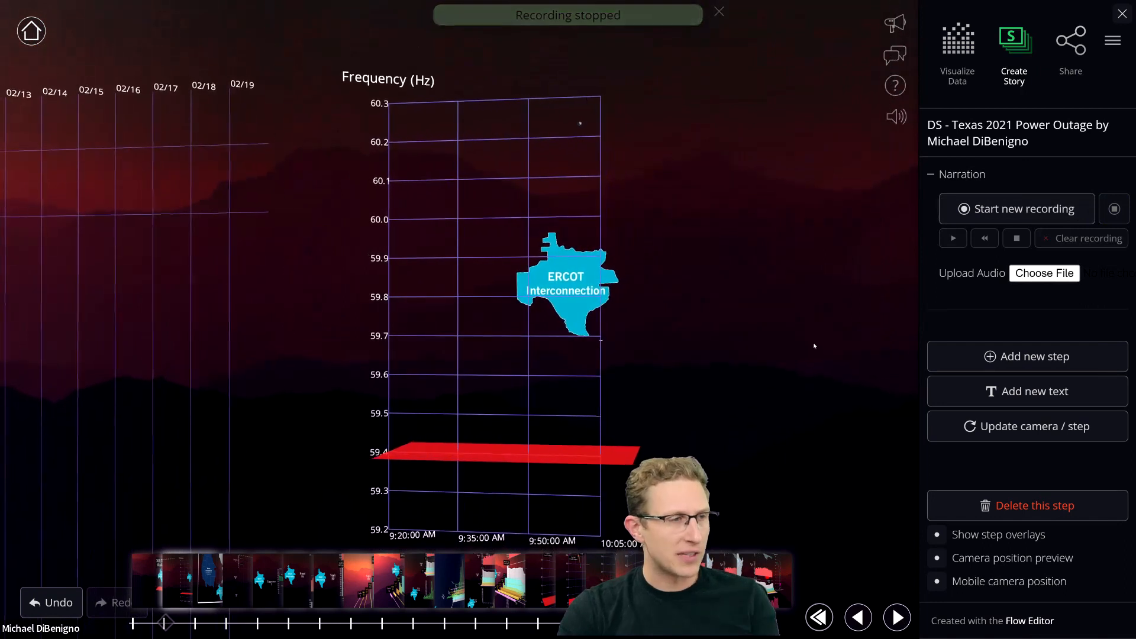
click(1043, 213)
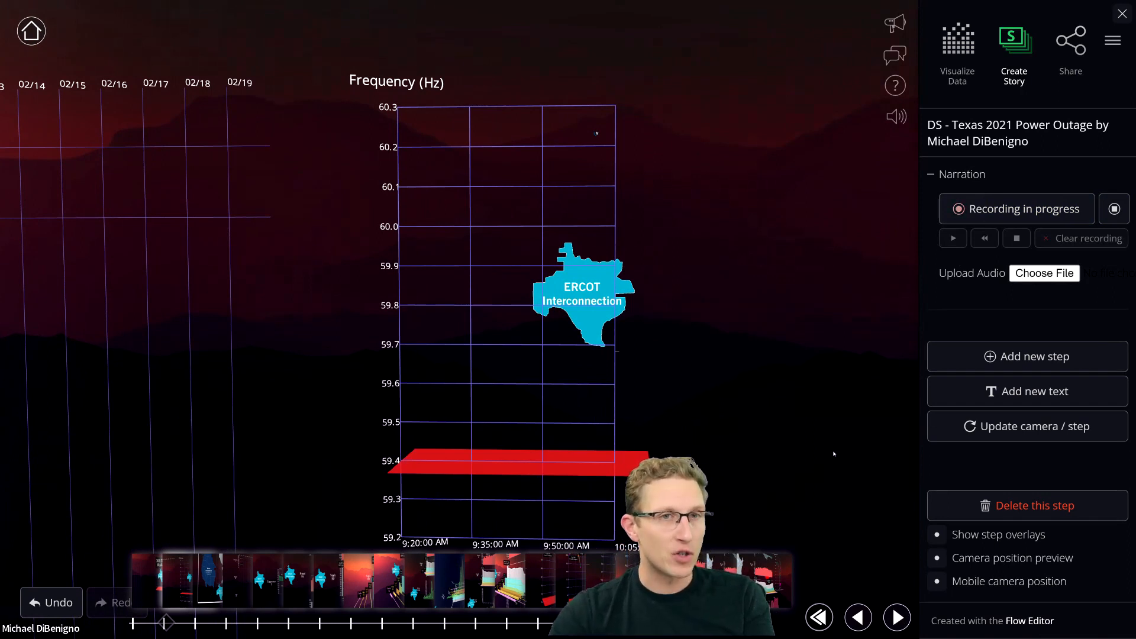
click(1114, 208)
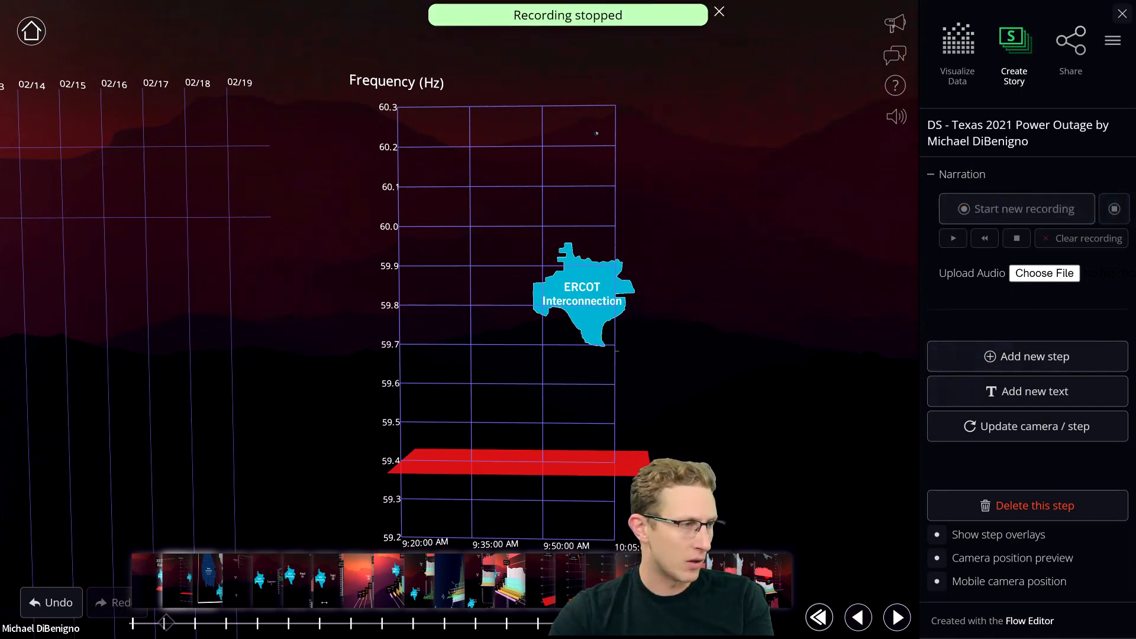
Record the narration for step 3, the Western, Eastern and ERCOT Interconnection map, and advance to step 4
click(898, 618)
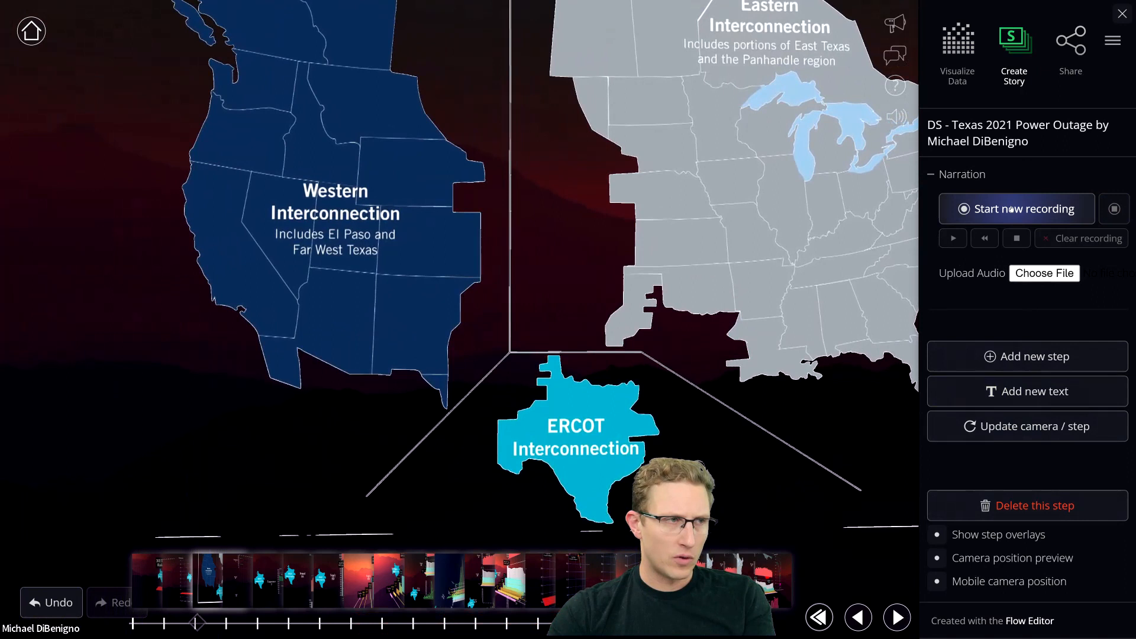
click(1012, 209)
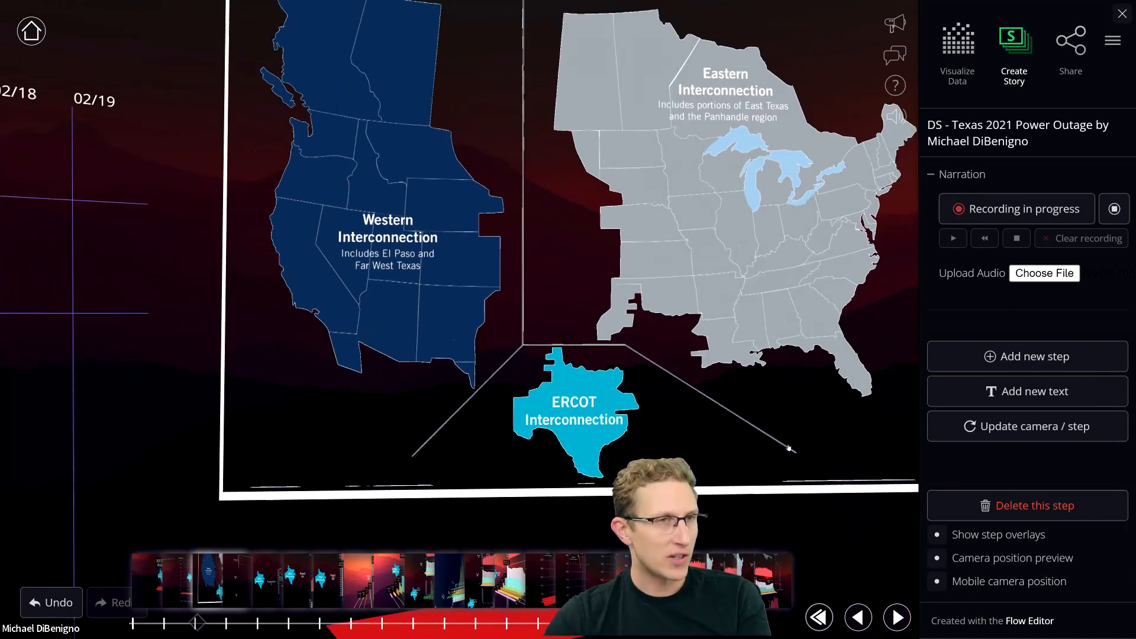
click(1115, 209)
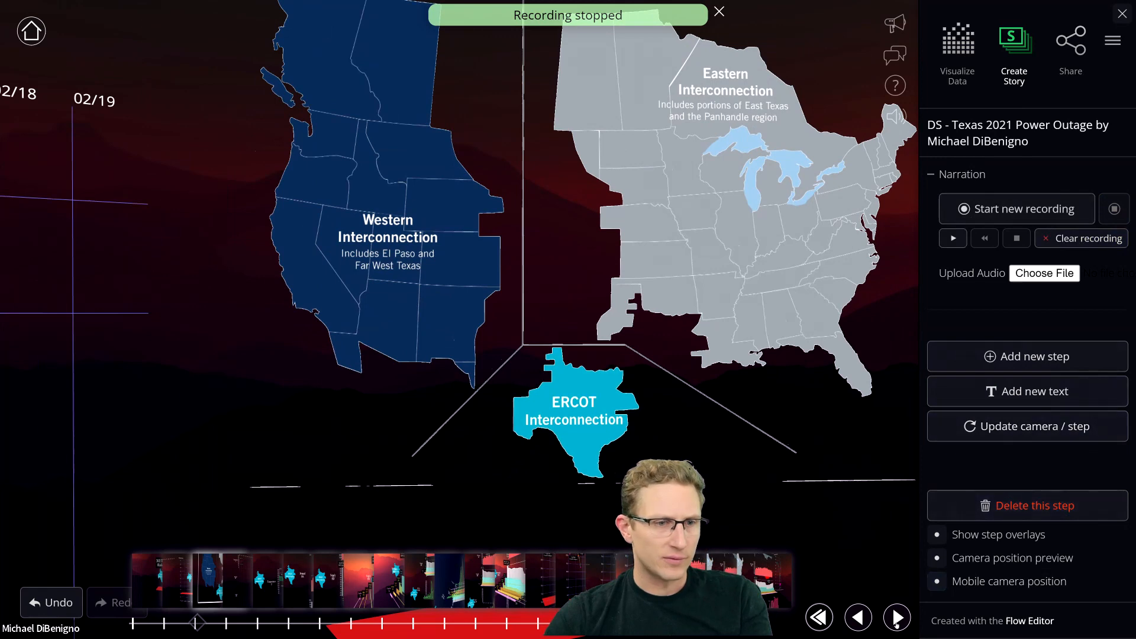
click(897, 617)
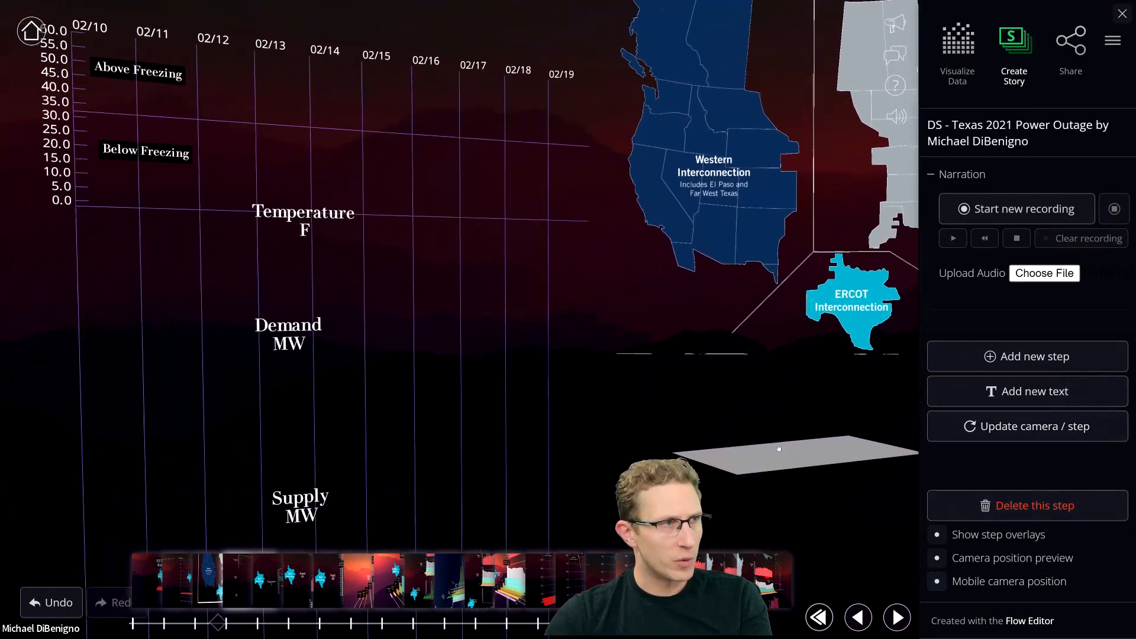
Record the narration for step 4, the Temperature, Demand, Supply and Price charts, and advance to step 5
click(1048, 213)
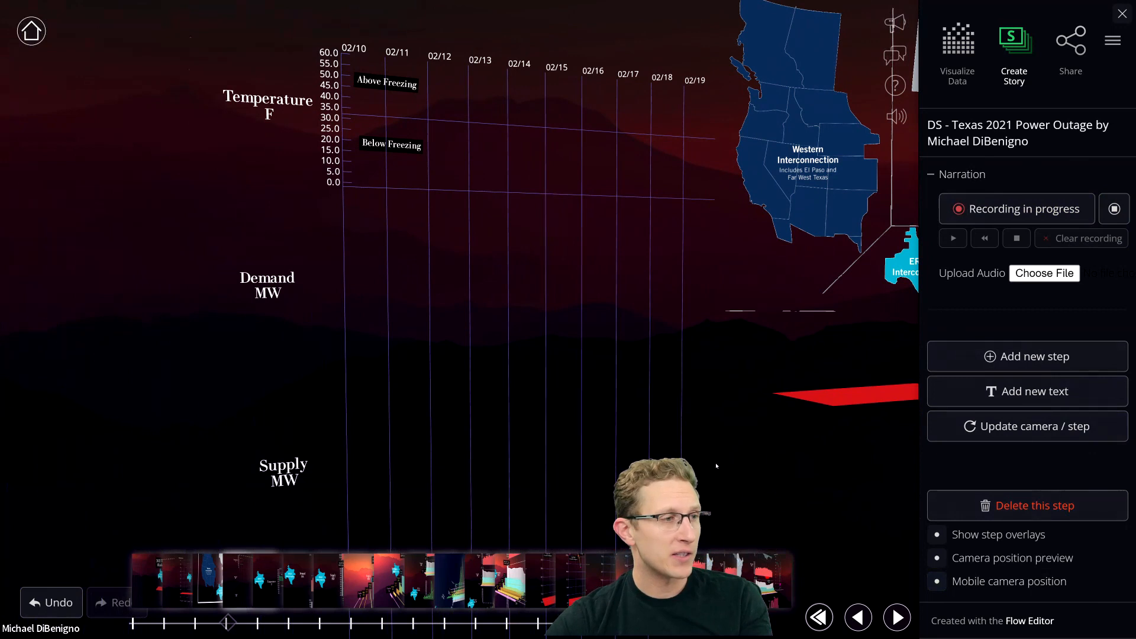
right_drag(663, 454, 665, 168)
scroll(687, 220, down, 3)
right_drag(687, 220, 680, 356)
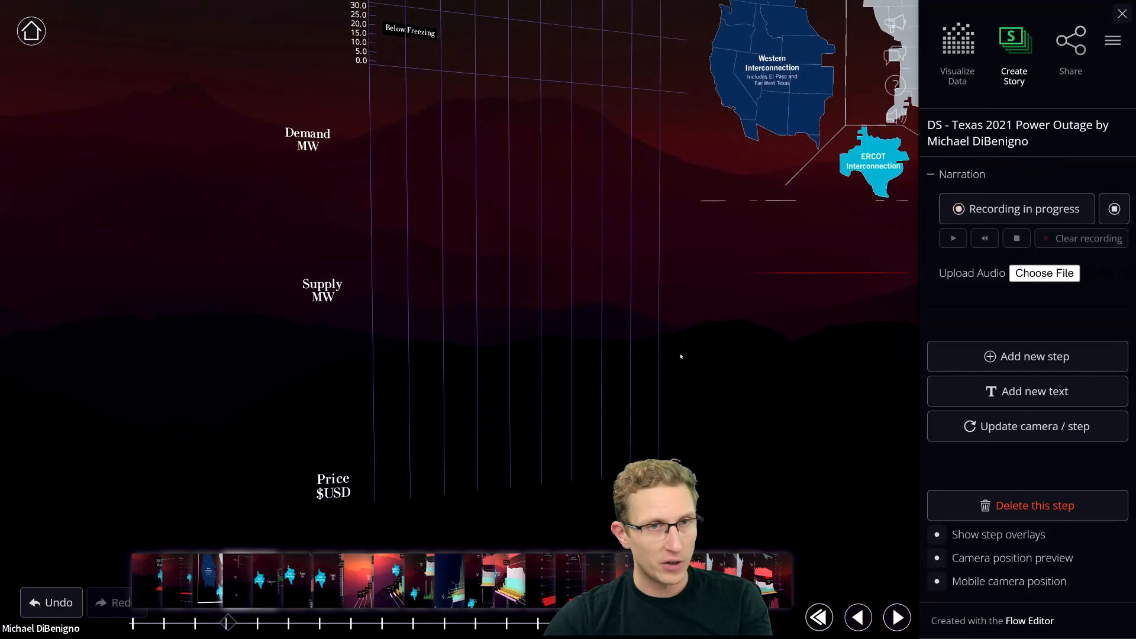
click(1115, 209)
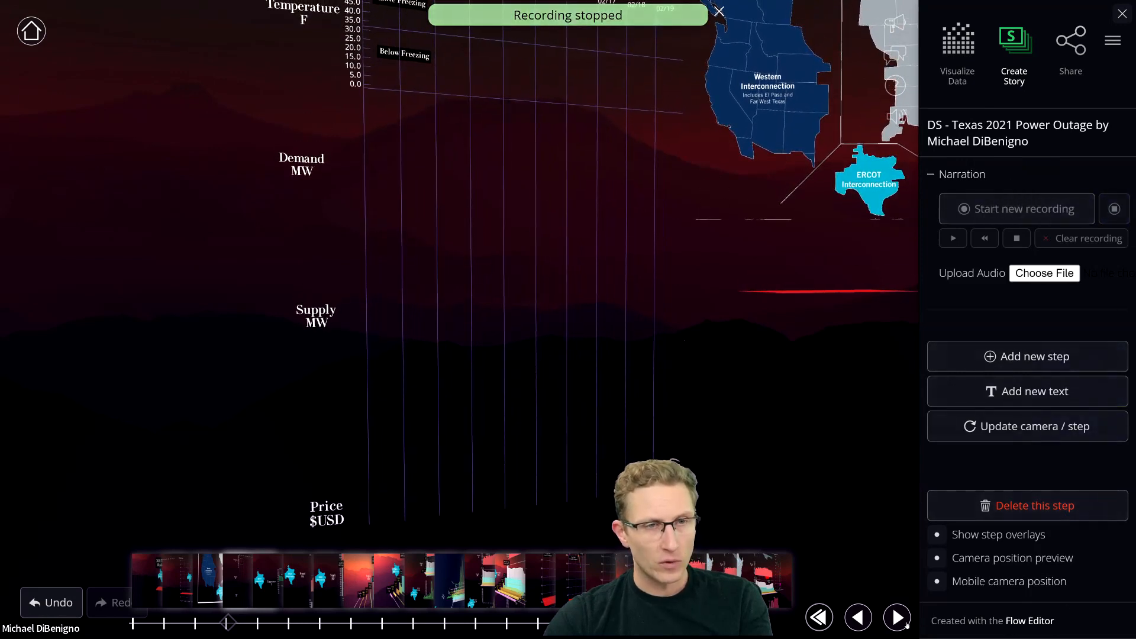
click(903, 621)
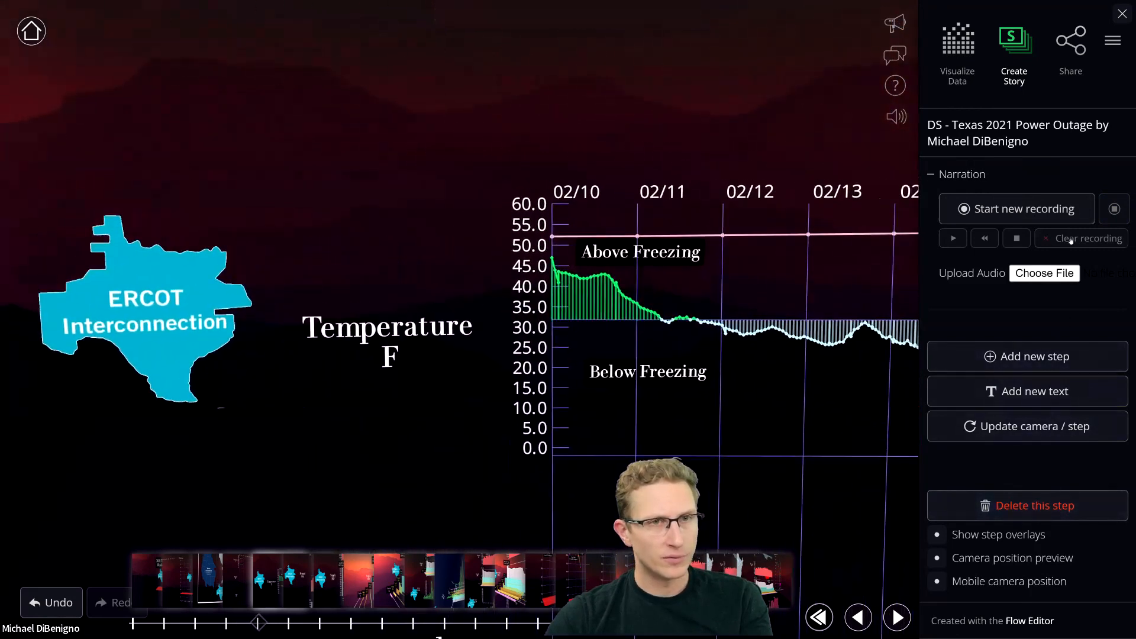
Record the narration for step 5, the temperature chart beside the ERCOT map, and play it back
click(1023, 213)
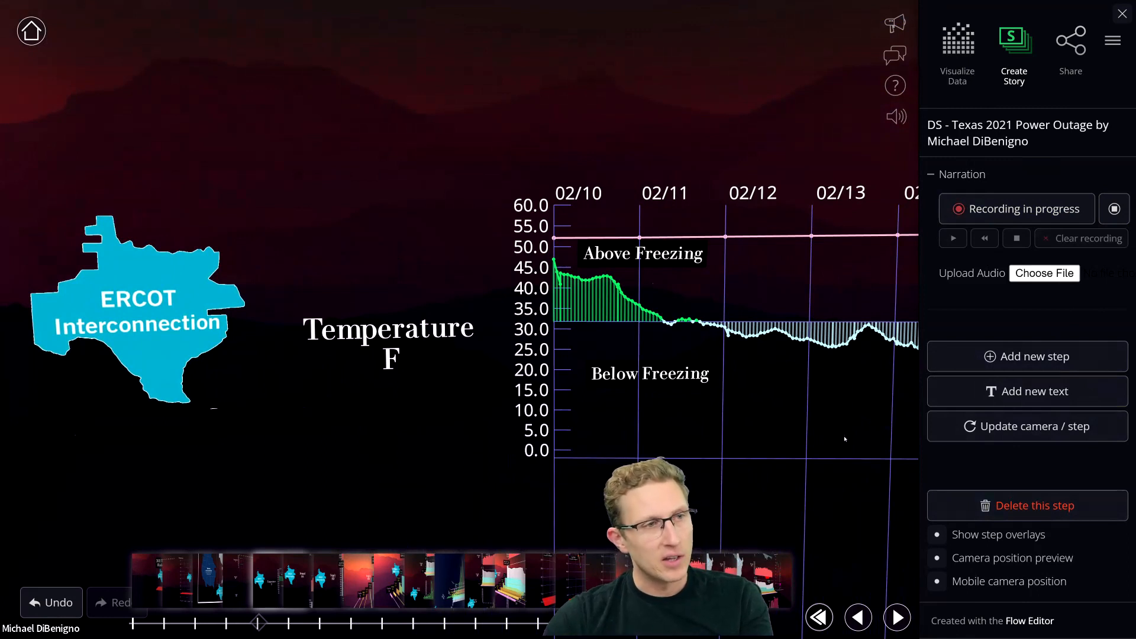
click(1120, 218)
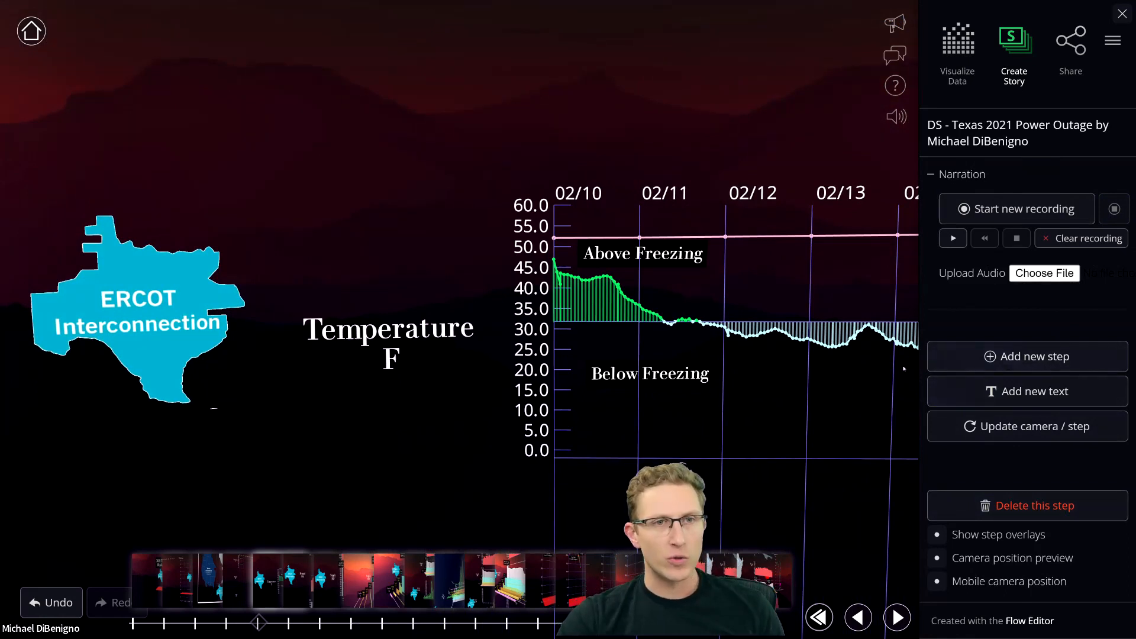
click(953, 239)
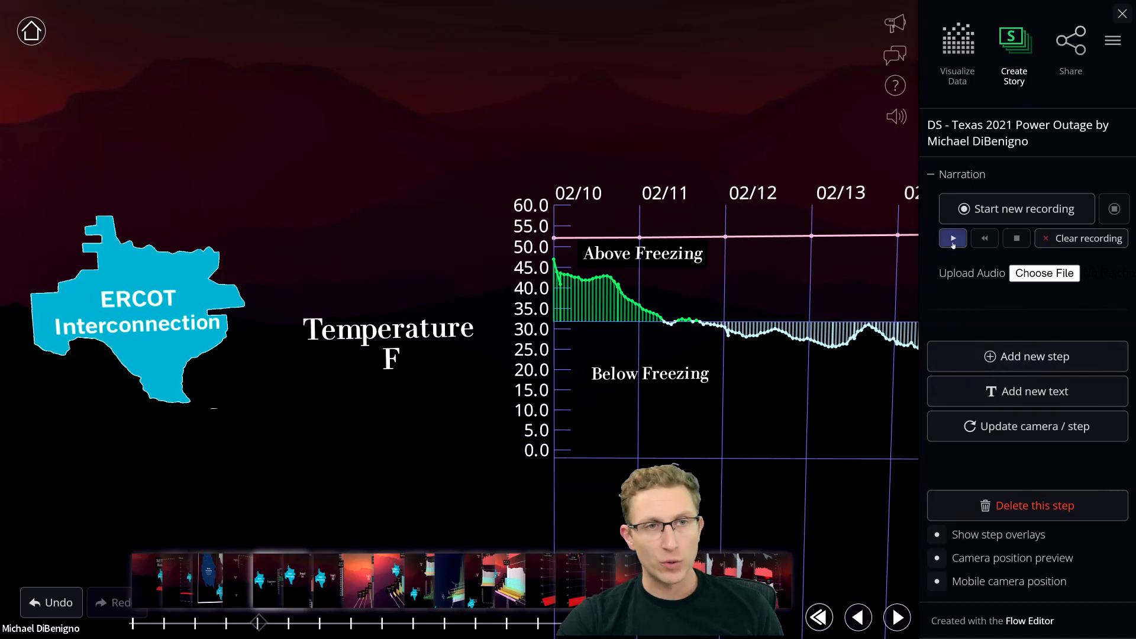
click(953, 238)
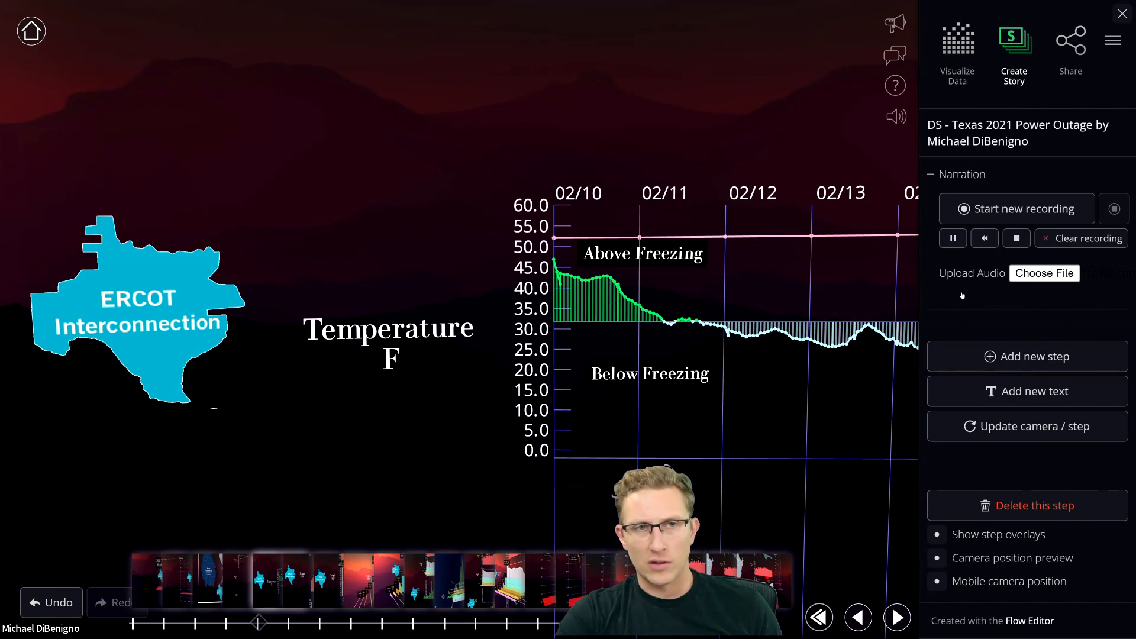
click(1018, 241)
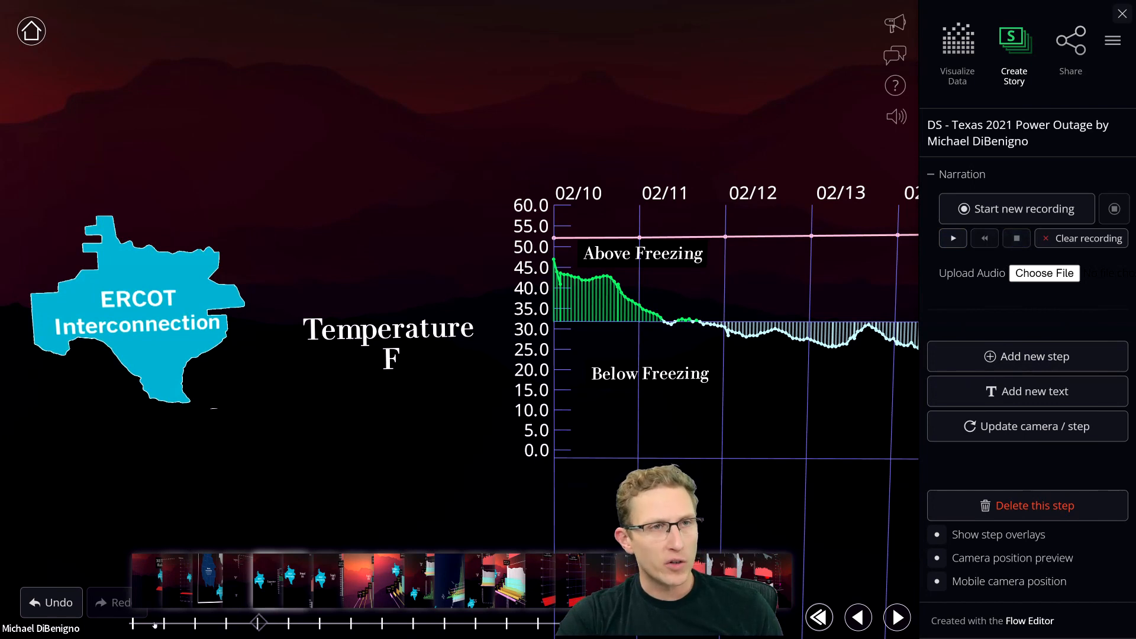
Examine steps 2 and 3 of the story in the data visualization editor and reload the page
click(135, 625)
click(897, 618)
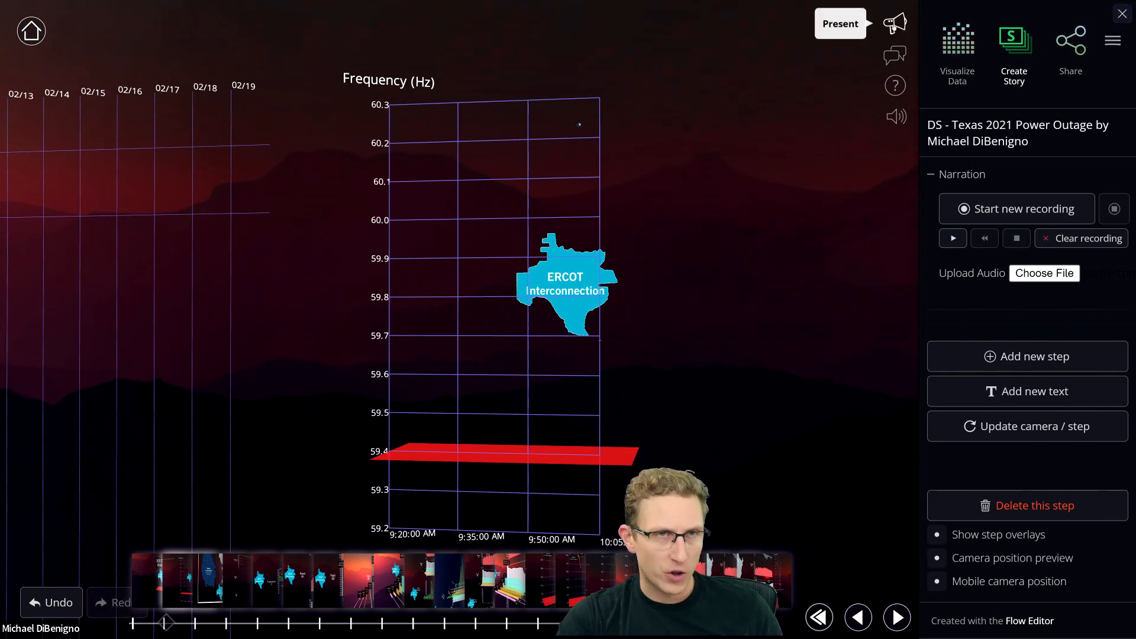
click(959, 60)
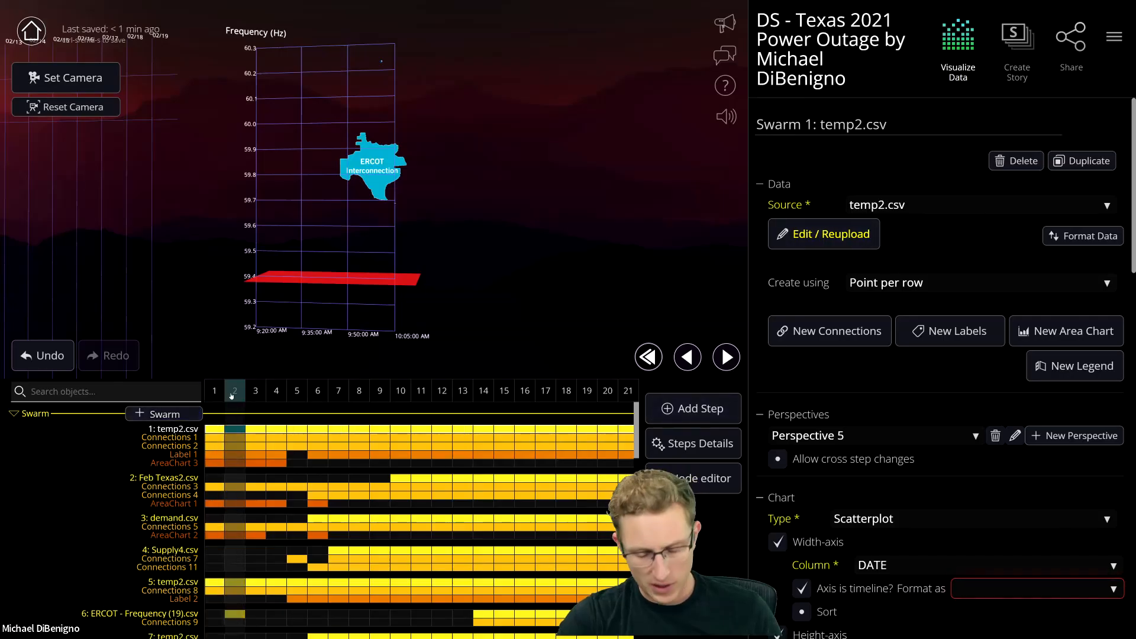
click(726, 357)
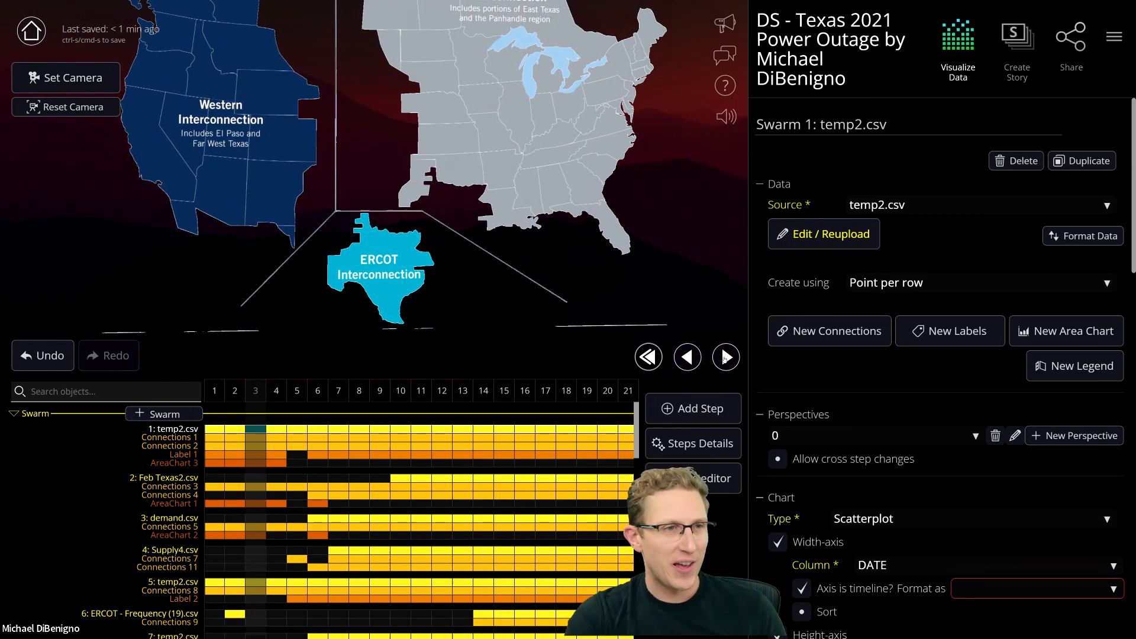
click(726, 118)
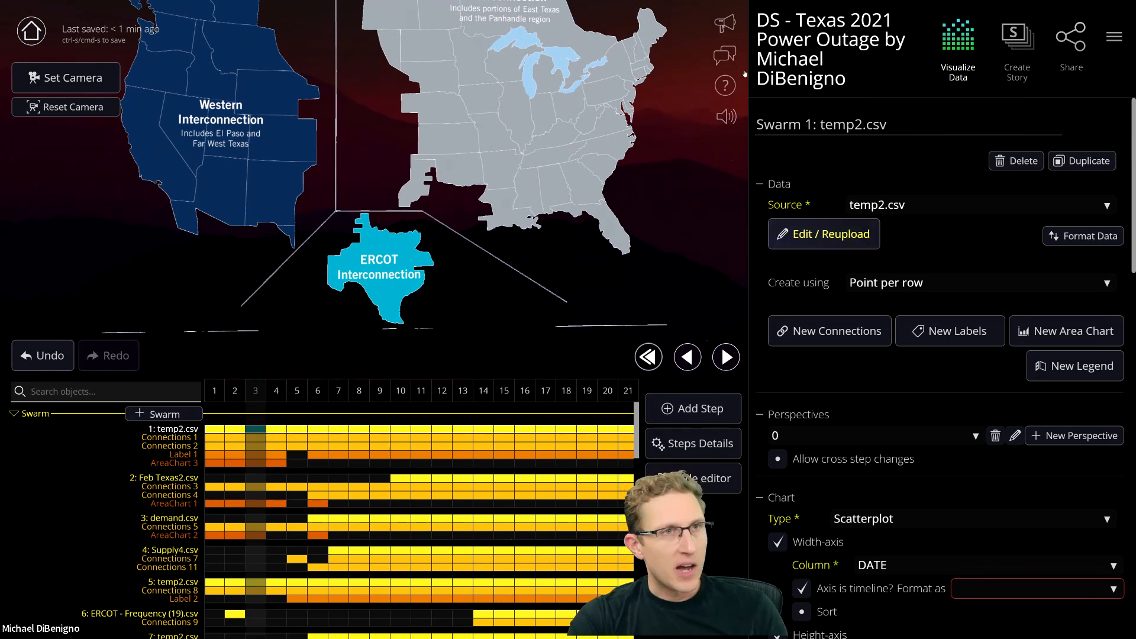
key(F5)
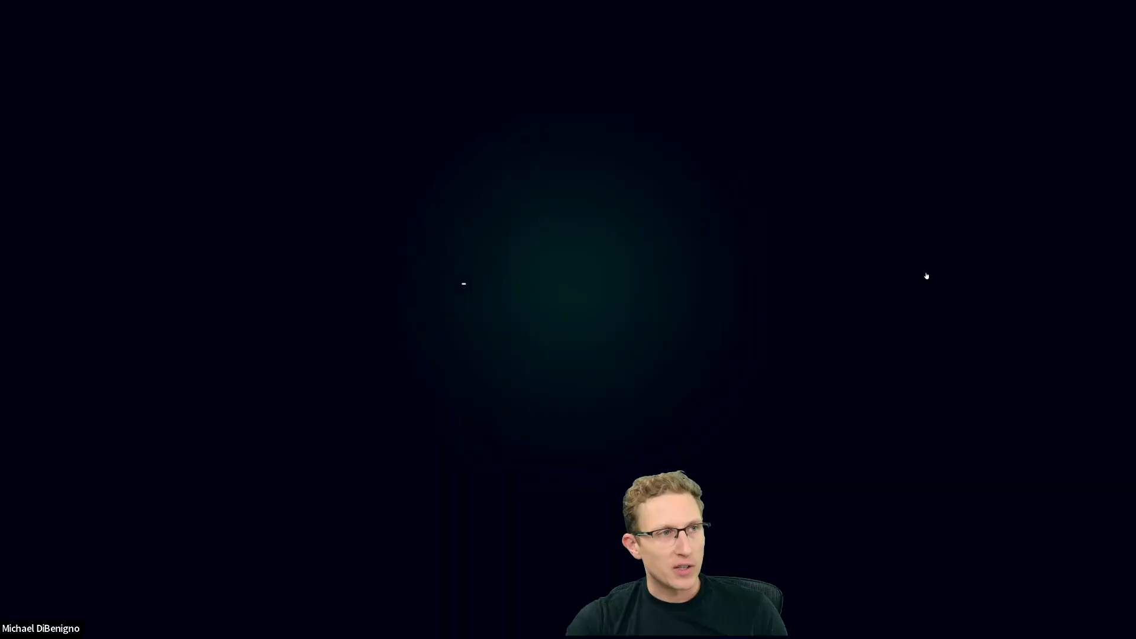
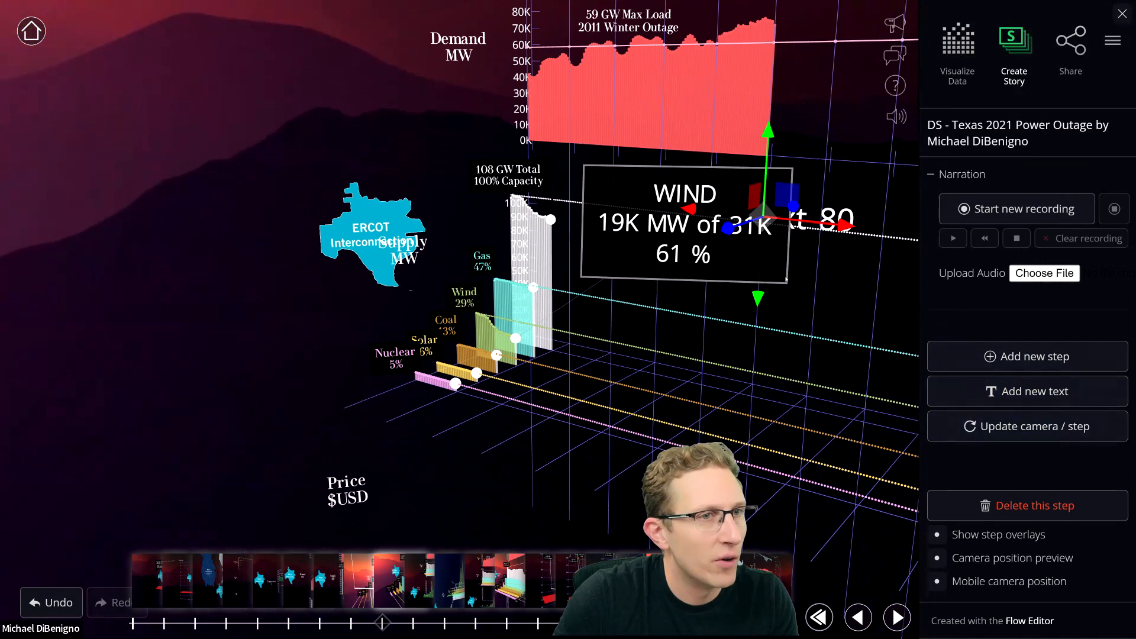
Replace the text of the new label beside the supply chart with "Wind @ 60@"
click(830, 227)
drag(725, 275, 610, 274)
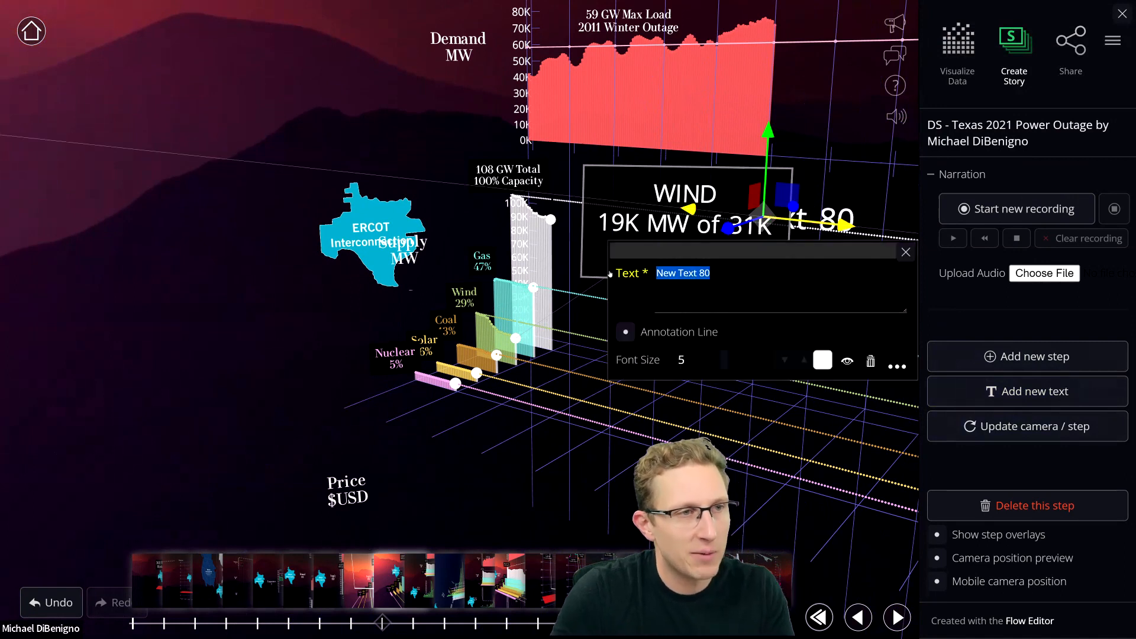
text(Wind)
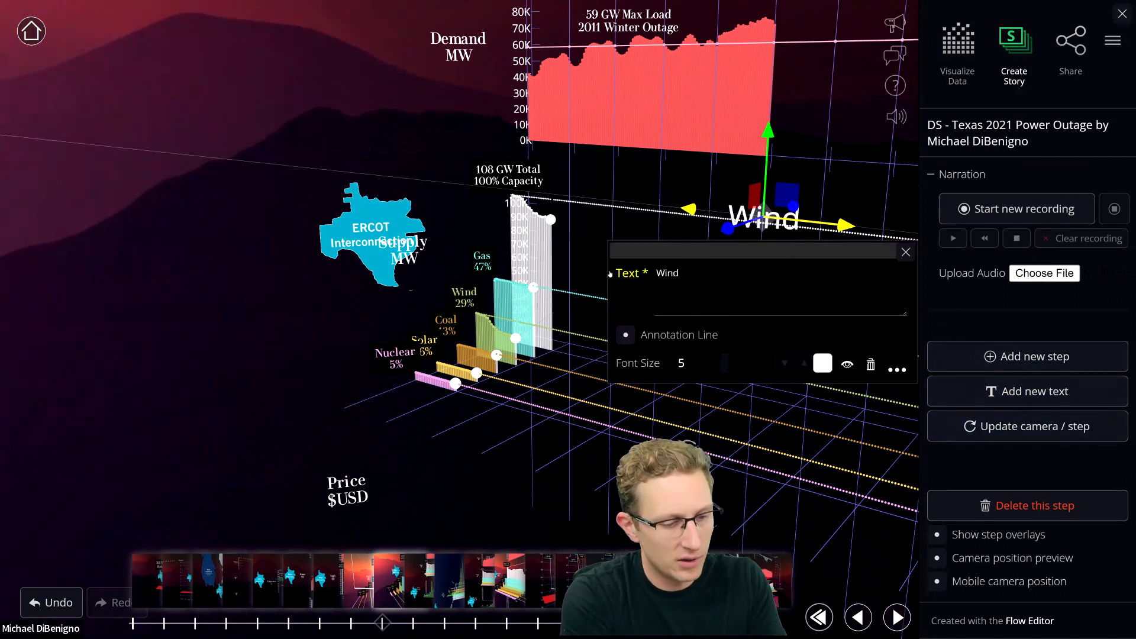
text( @ 60)
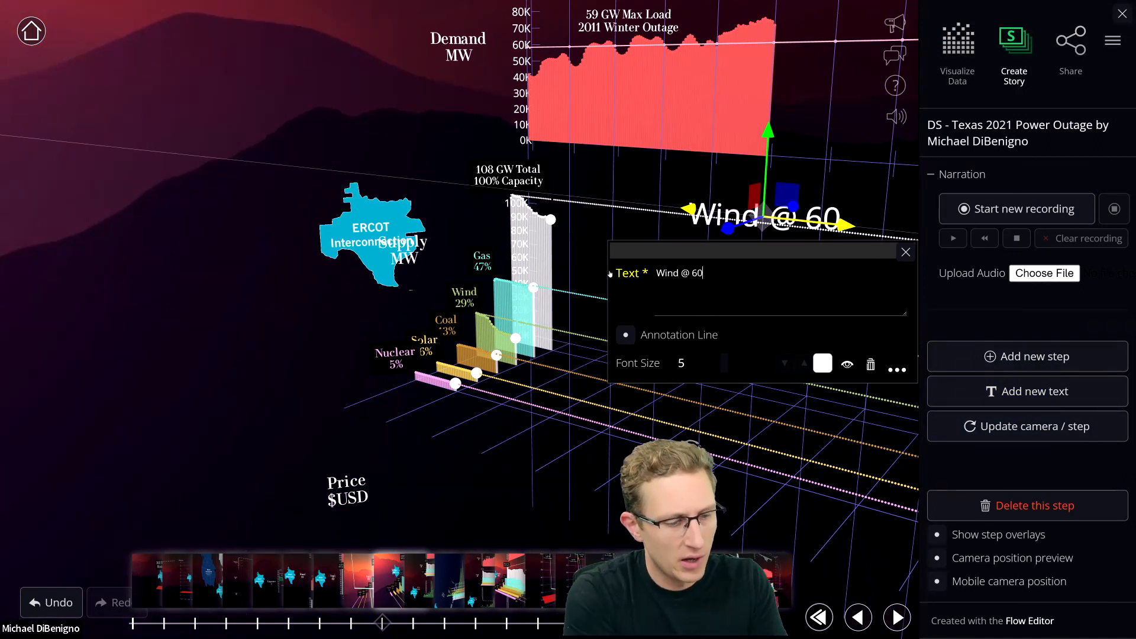
text(@)
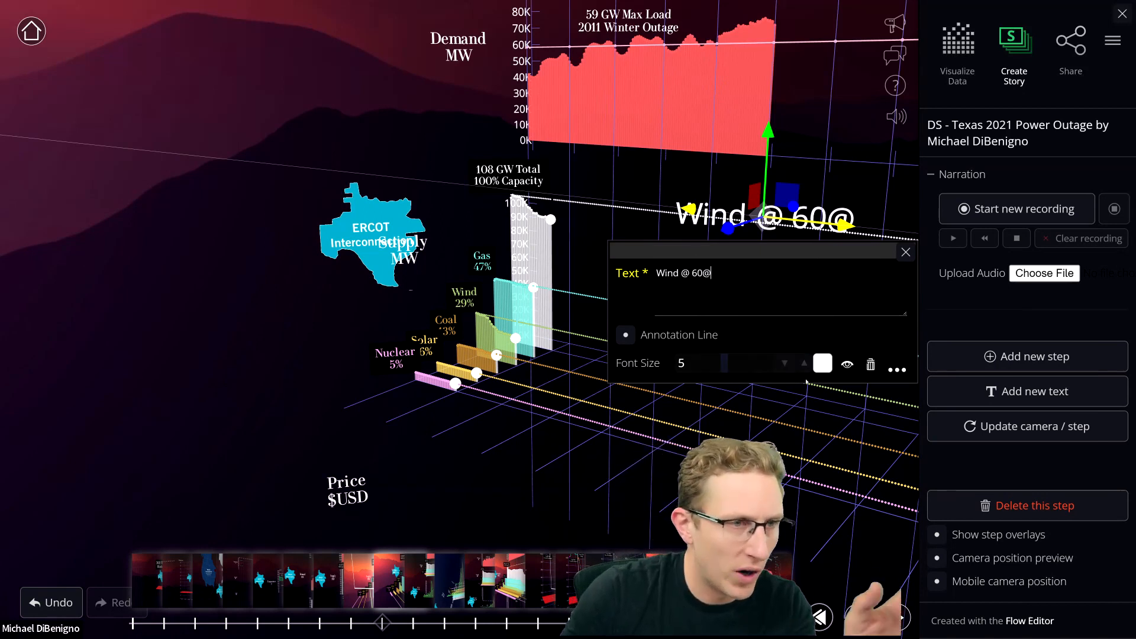
Color the wind label with the green sampled from the Wind area and remove the trailing @ from its text
click(824, 365)
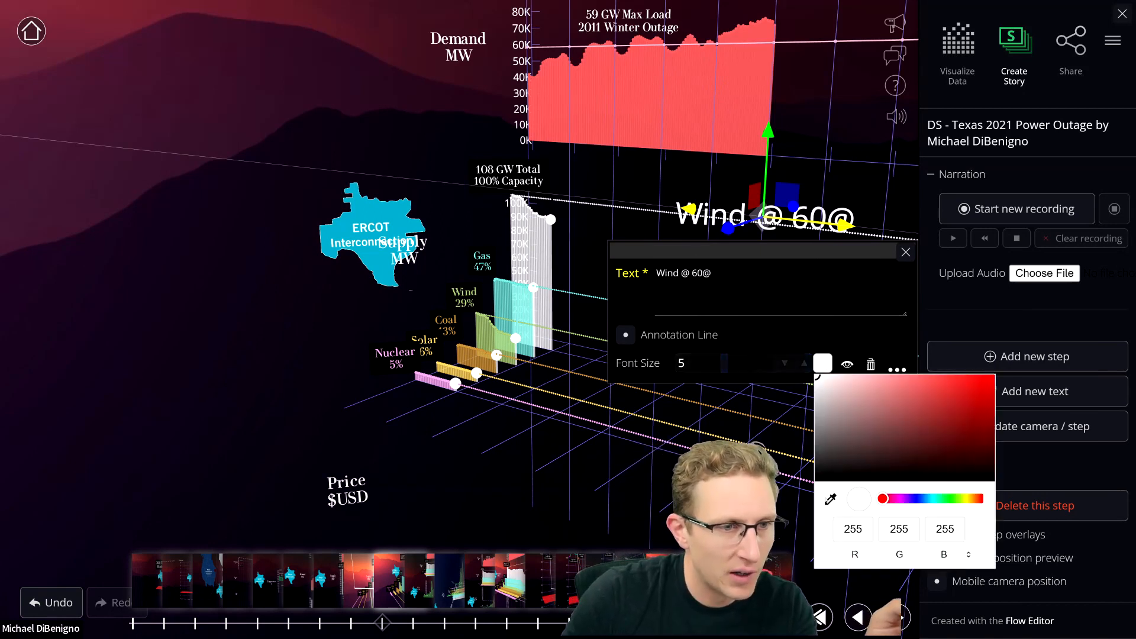
click(830, 499)
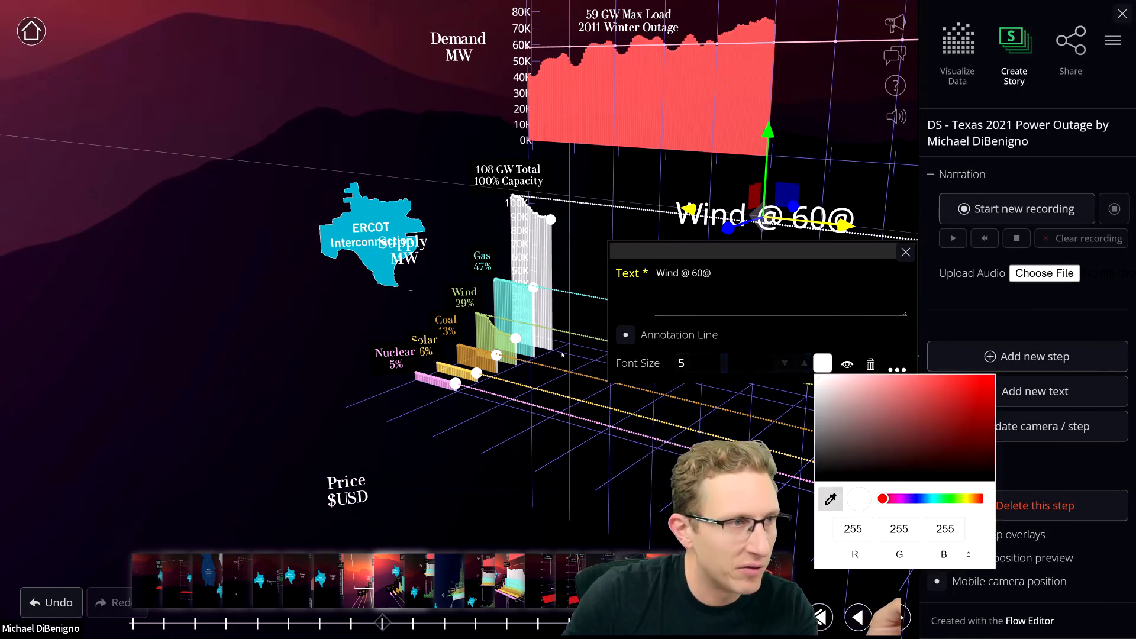
click(484, 319)
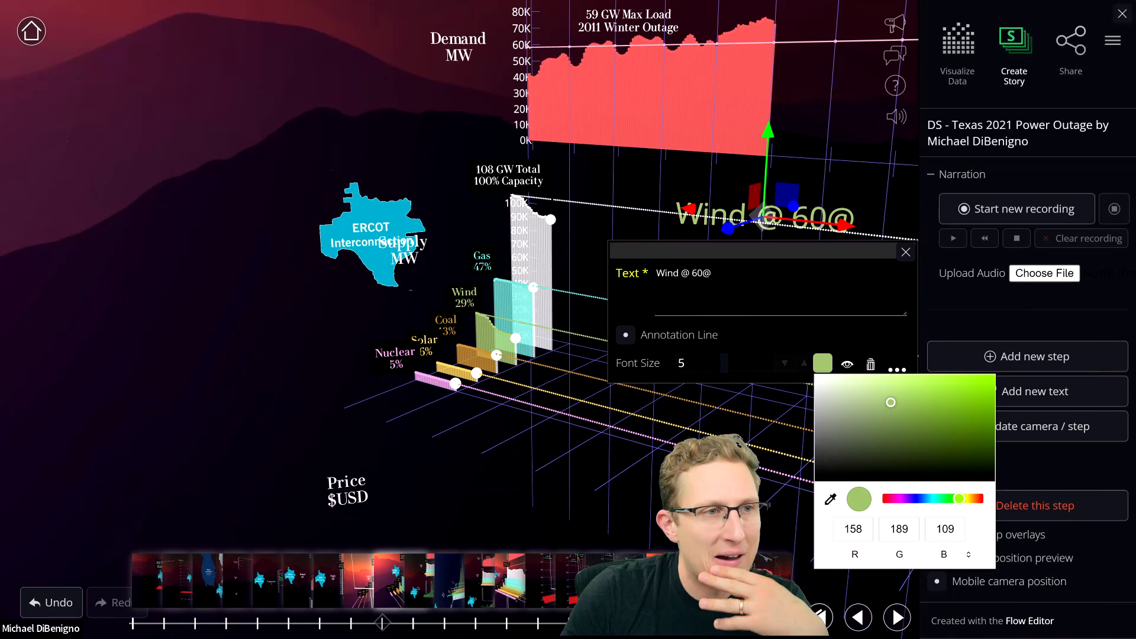
click(729, 275)
key(BackSpace)
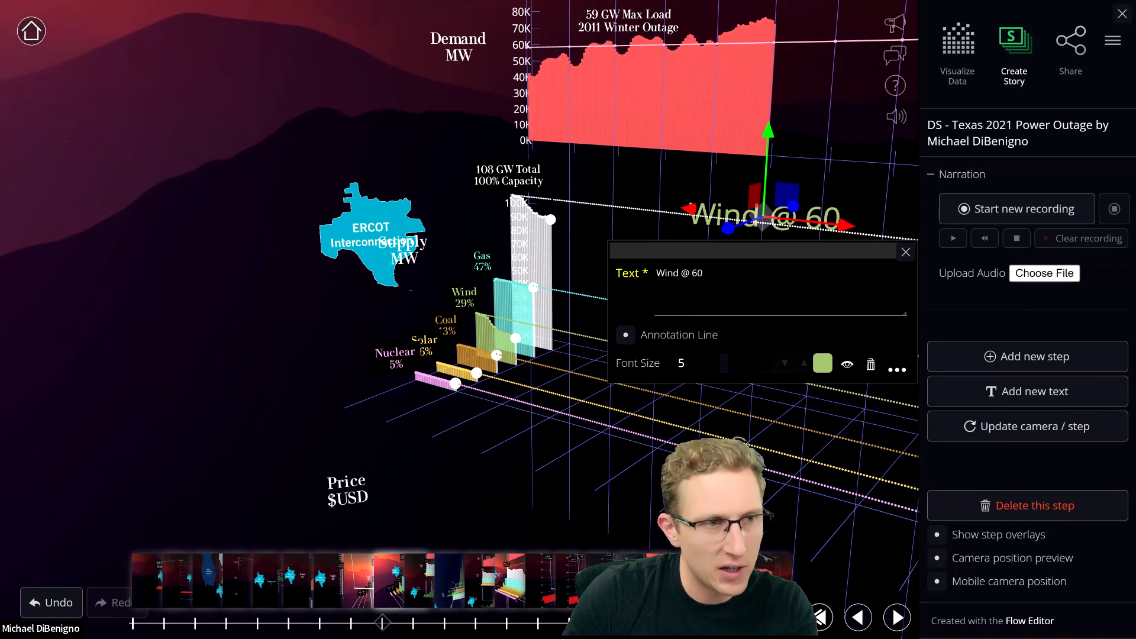
Enable an annotation line on the "Wind @ 60" label and attach it to the Wind series dot
click(626, 336)
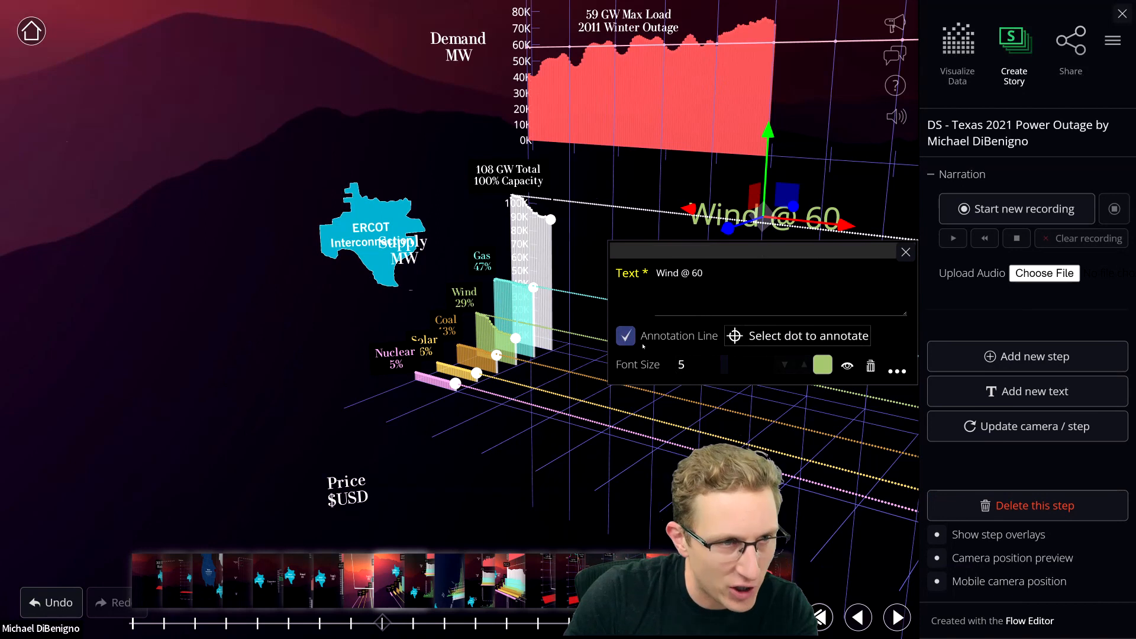
click(785, 337)
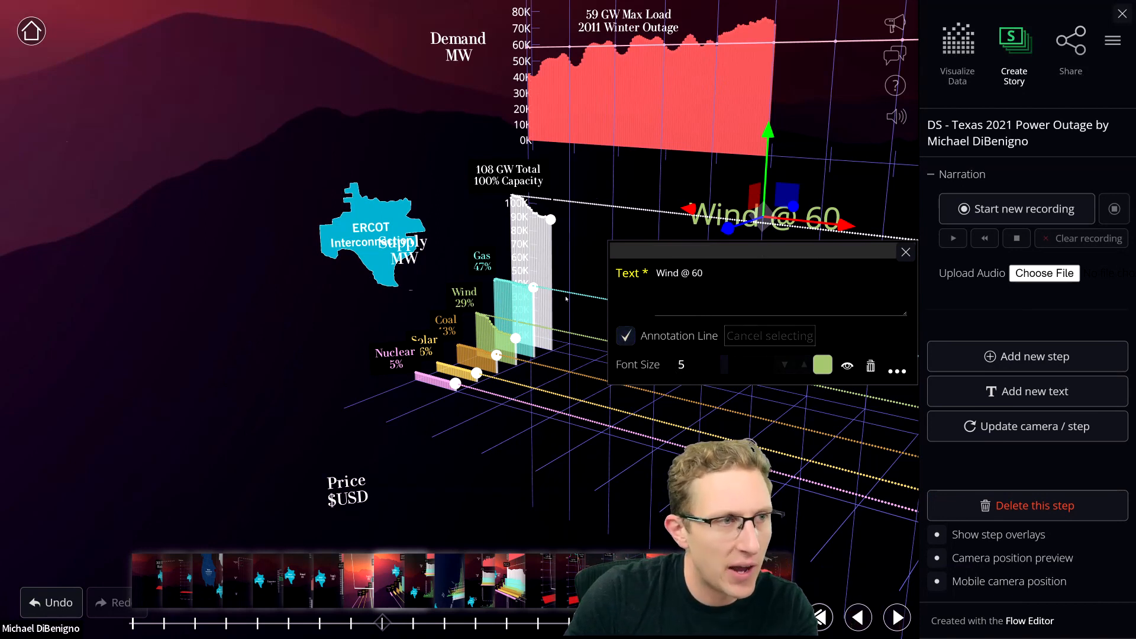
click(517, 341)
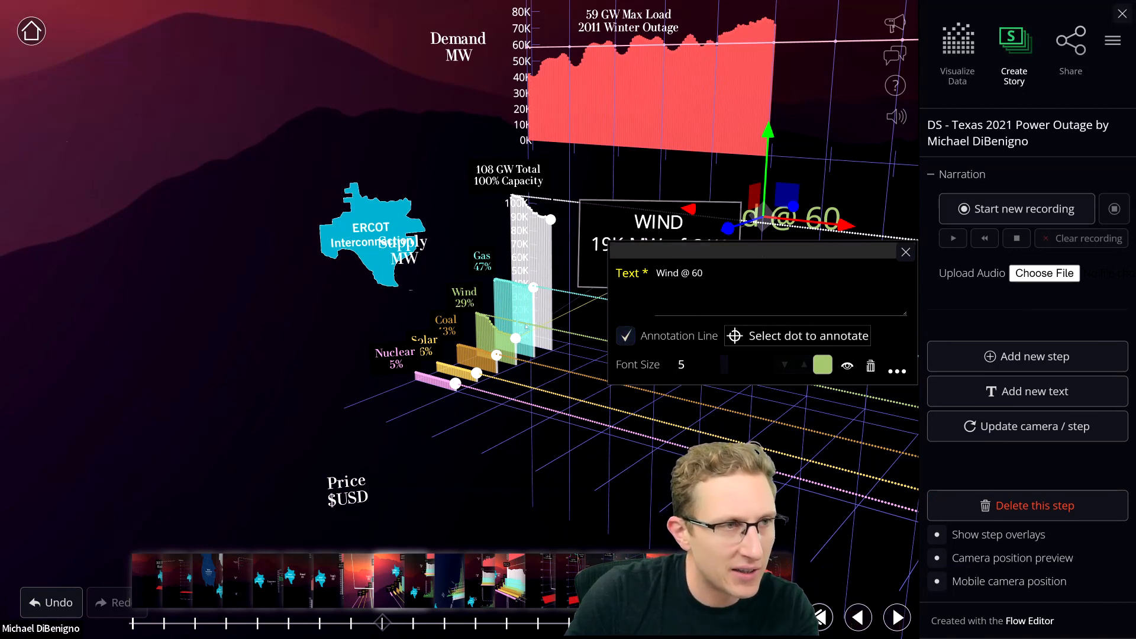
Move the "Wind @ 60" label closer to the supply chart and lower it beneath the demand chart
drag(506, 241, 552, 251)
click(882, 242)
scroll(852, 237, down, 3)
drag(841, 227, 645, 227)
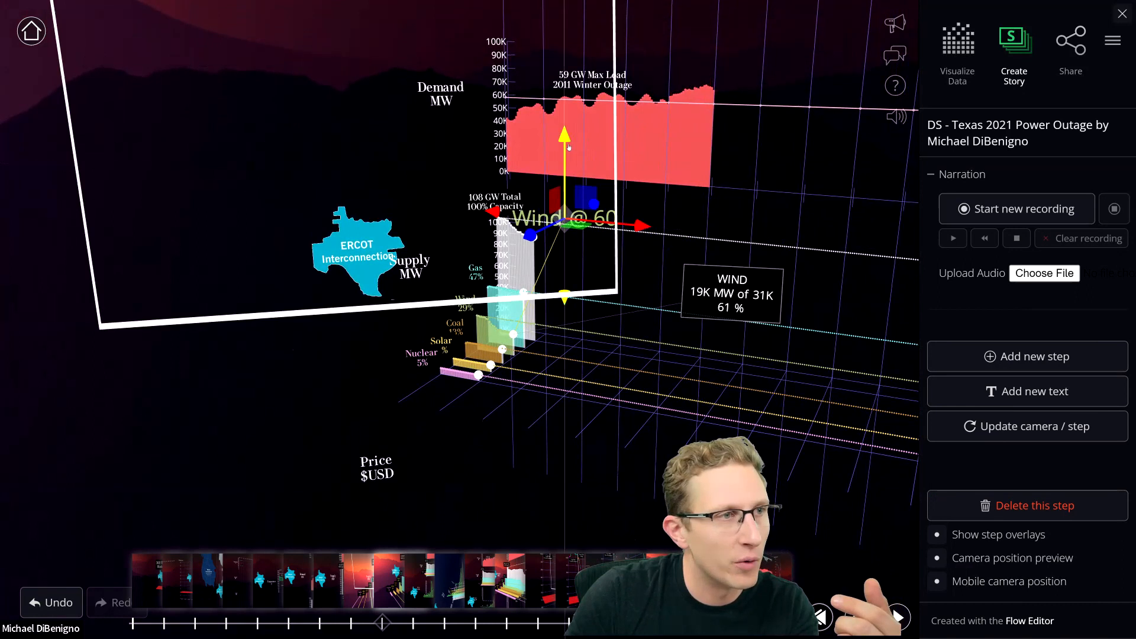
drag(566, 146, 608, 277)
Change the wind label's text to "Wind @ 60%" and set its font size to 3
click(604, 287)
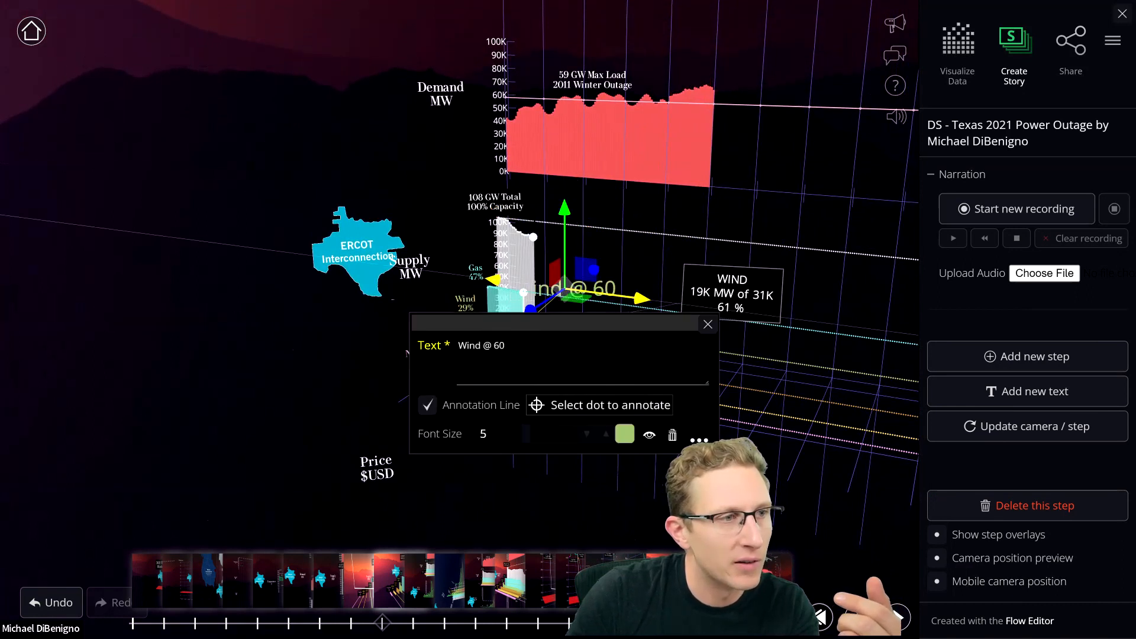
text(%)
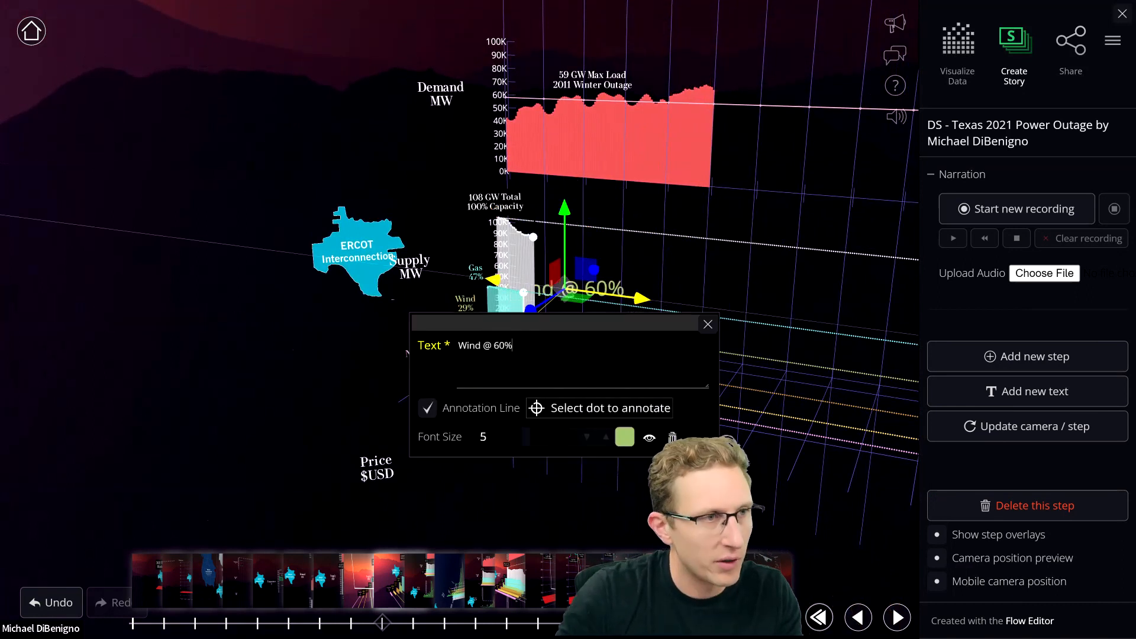
click(710, 326)
drag(800, 265, 572, 315)
click(459, 439)
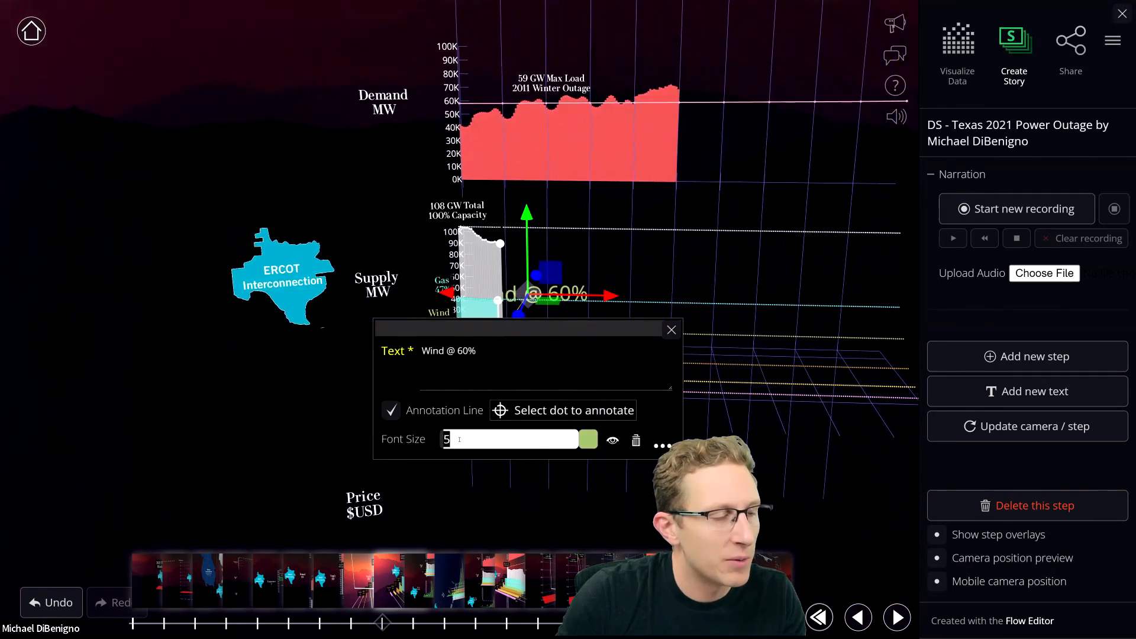
key(Return)
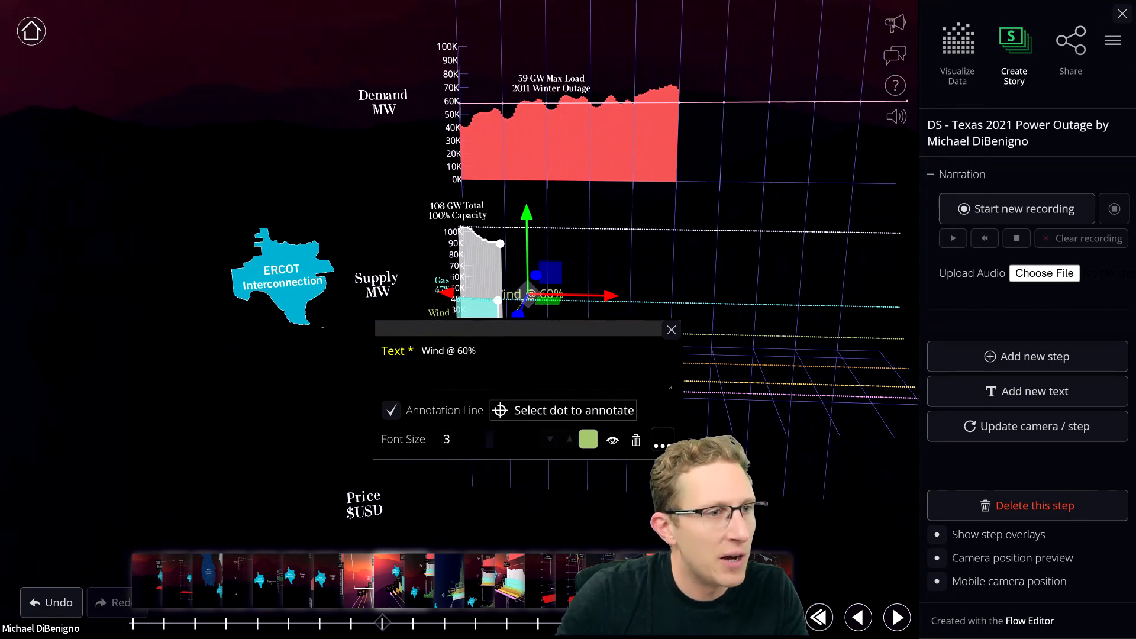
Set the font of the "Wind @ 60%" label to DM Mono Regular
click(663, 444)
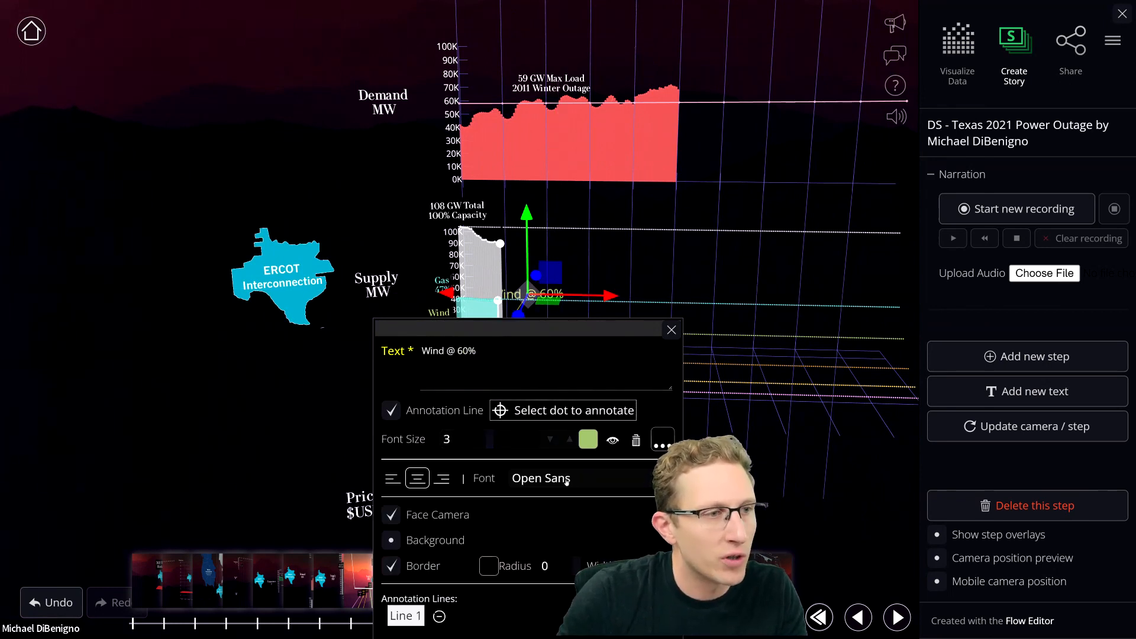
click(662, 445)
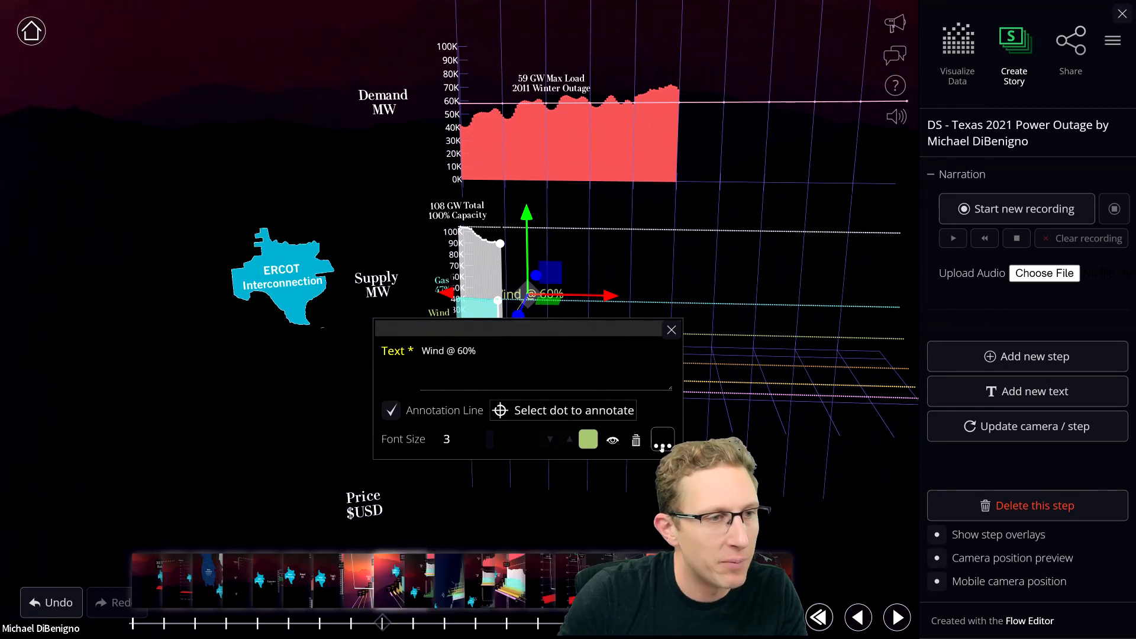
click(663, 446)
click(551, 479)
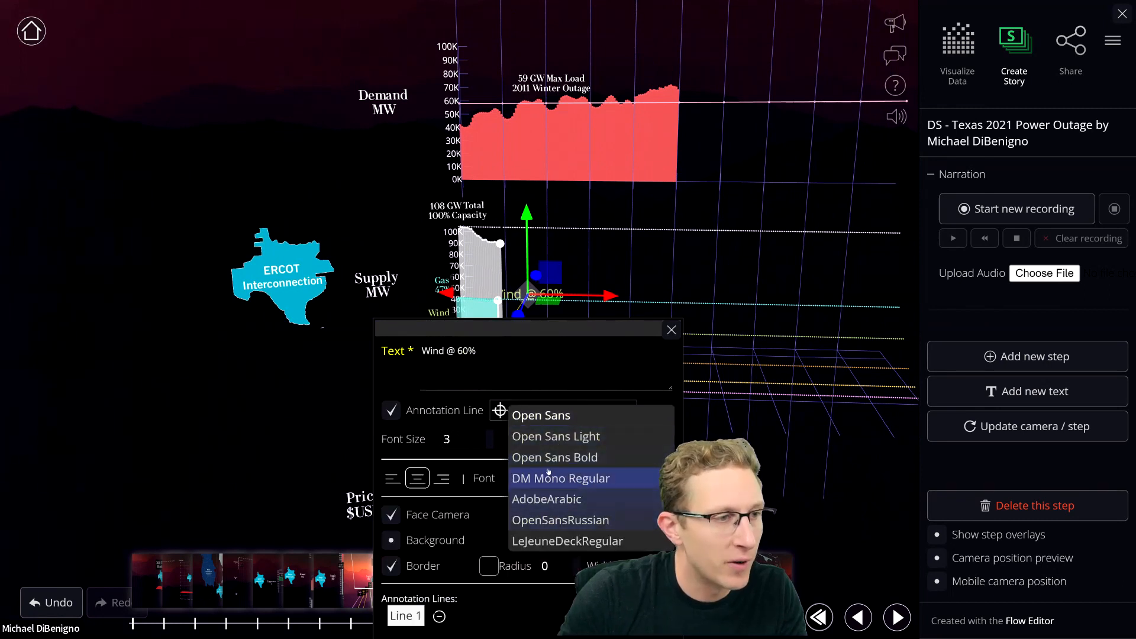
click(549, 473)
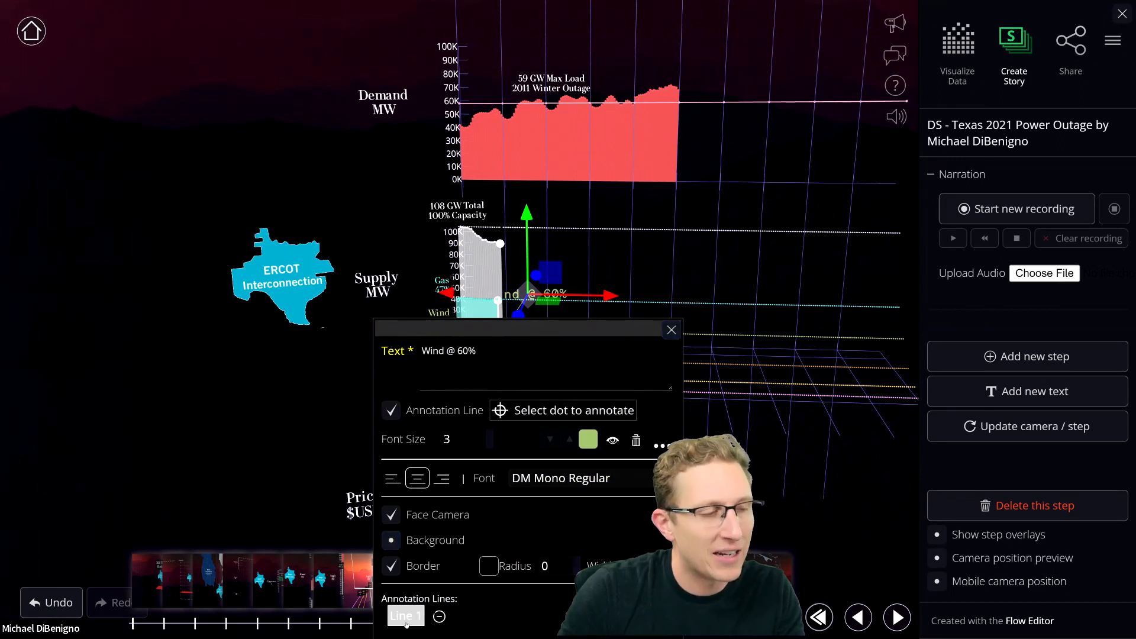
Close the label's settings and inspect the "Wind @ 60%" annotation line up close on the supply chart
click(672, 330)
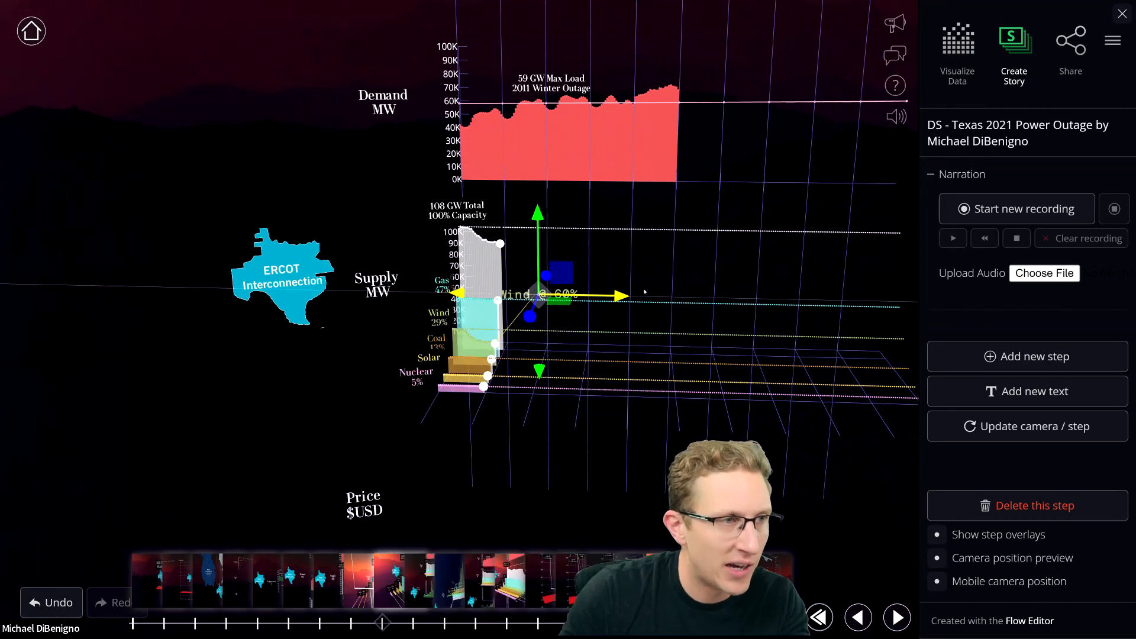
scroll(550, 266, up, 5)
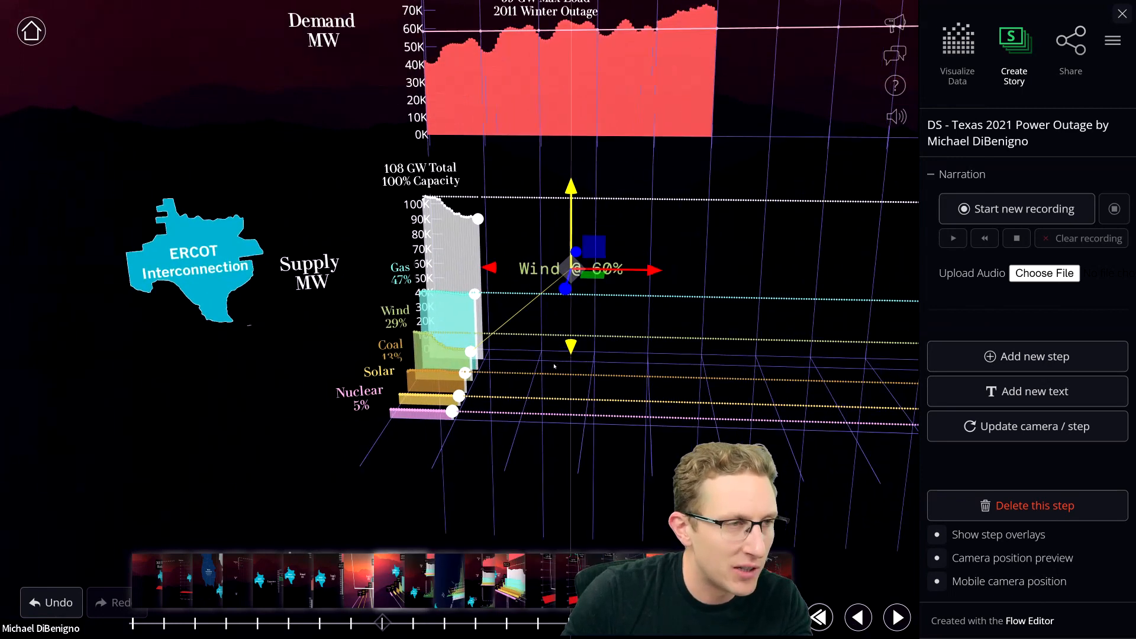
drag(528, 317, 655, 299)
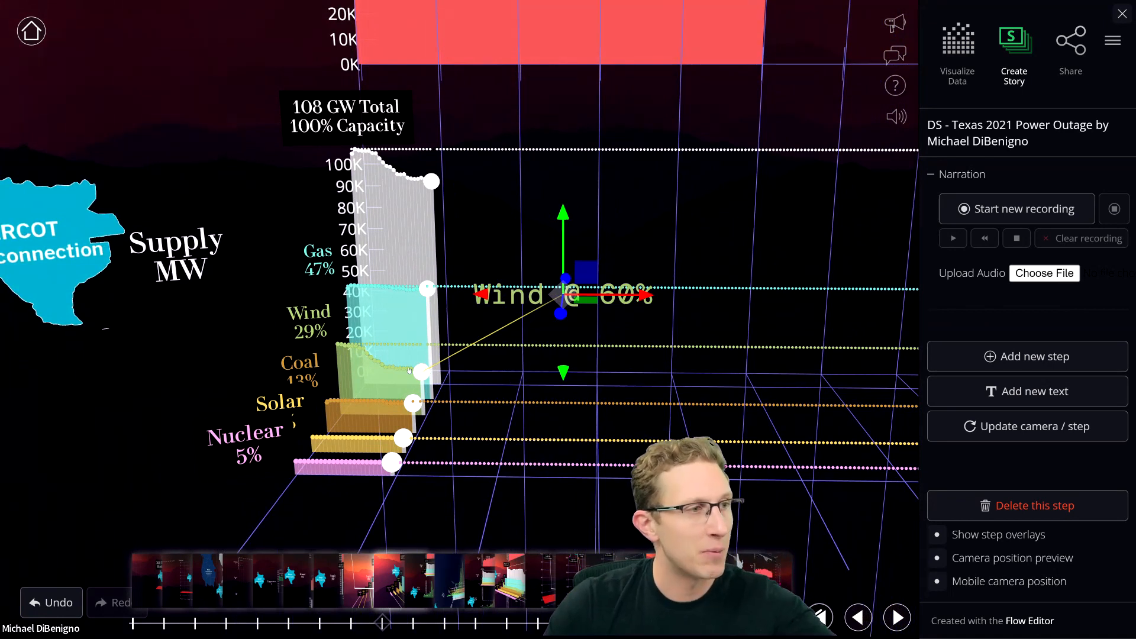
mouse_move(396, 367)
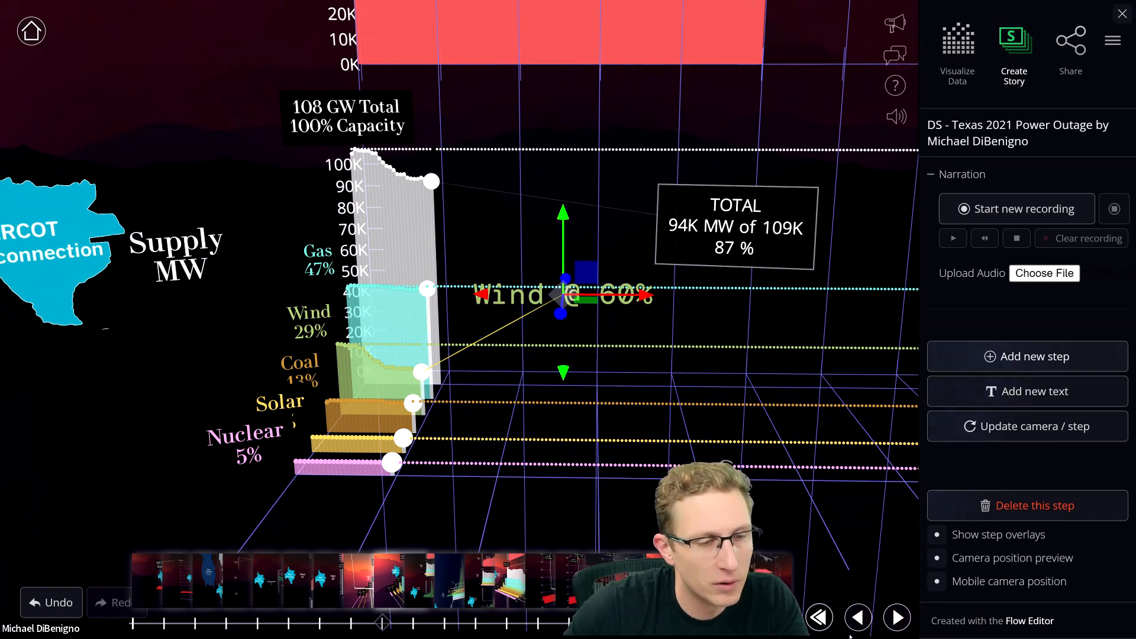
Replay the transition from the previous story step and view the "Wind @ 60%" label from different angles
click(858, 617)
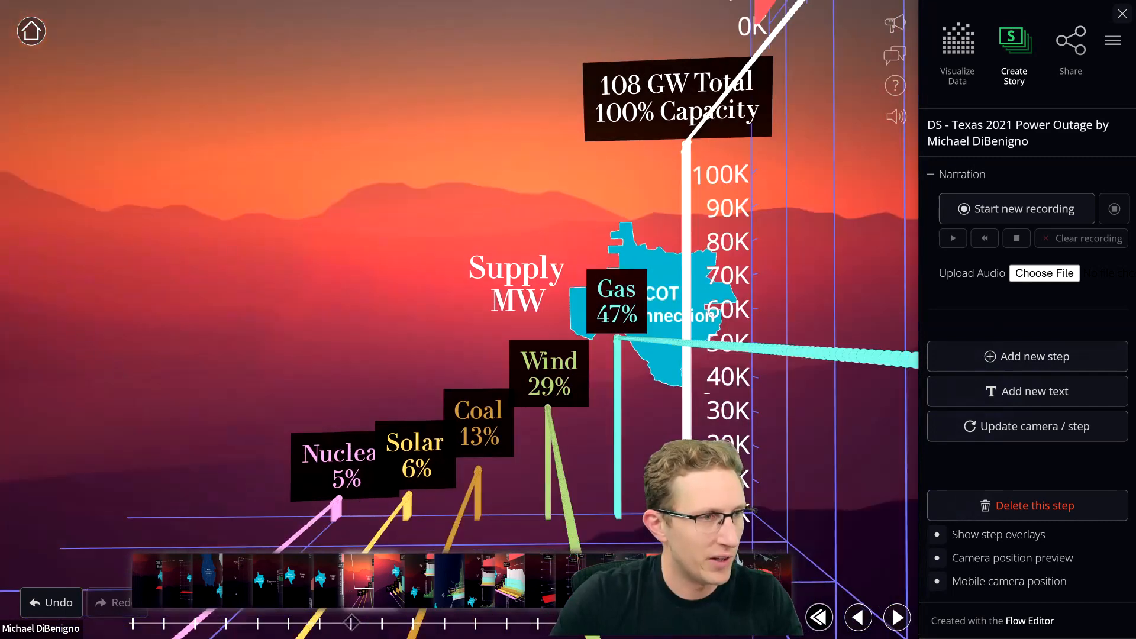
click(904, 619)
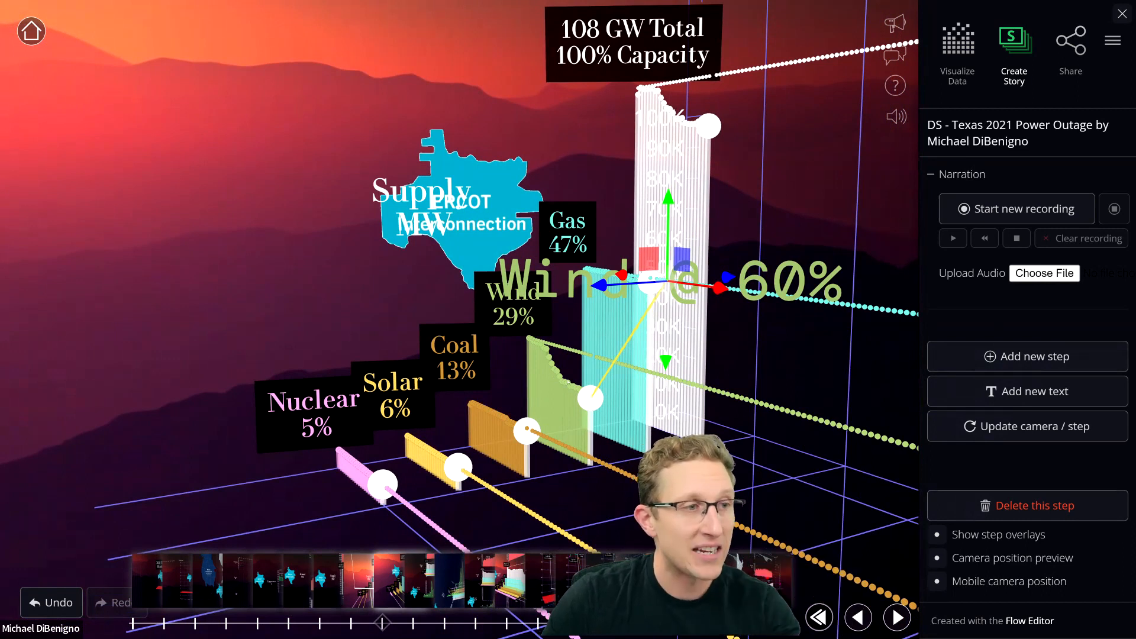
drag(599, 404, 572, 419)
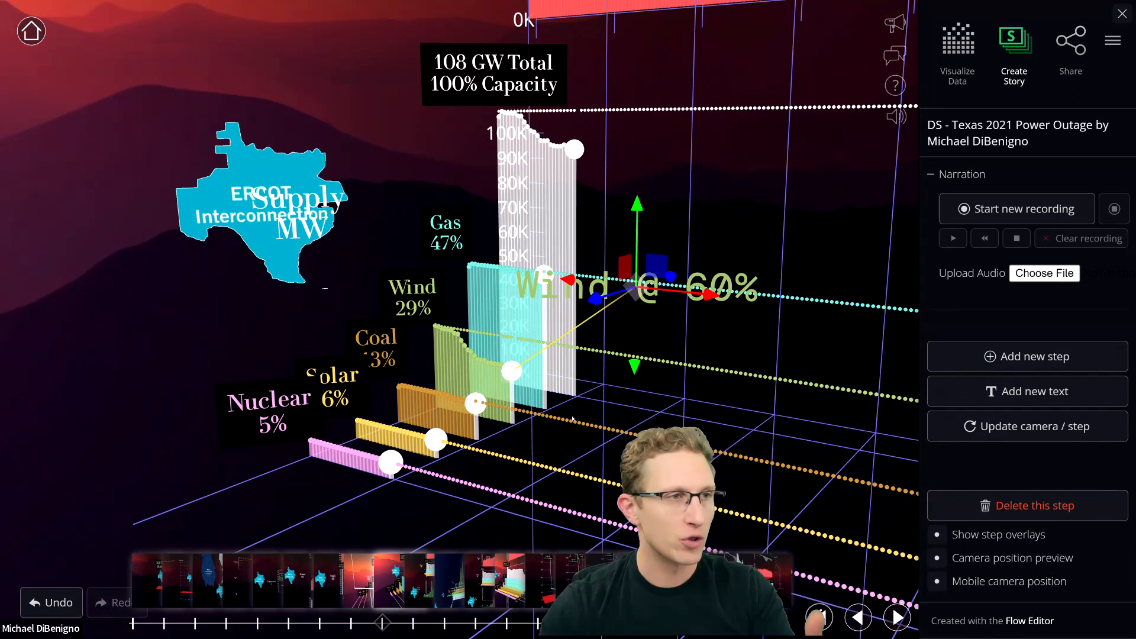
drag(598, 436, 763, 469)
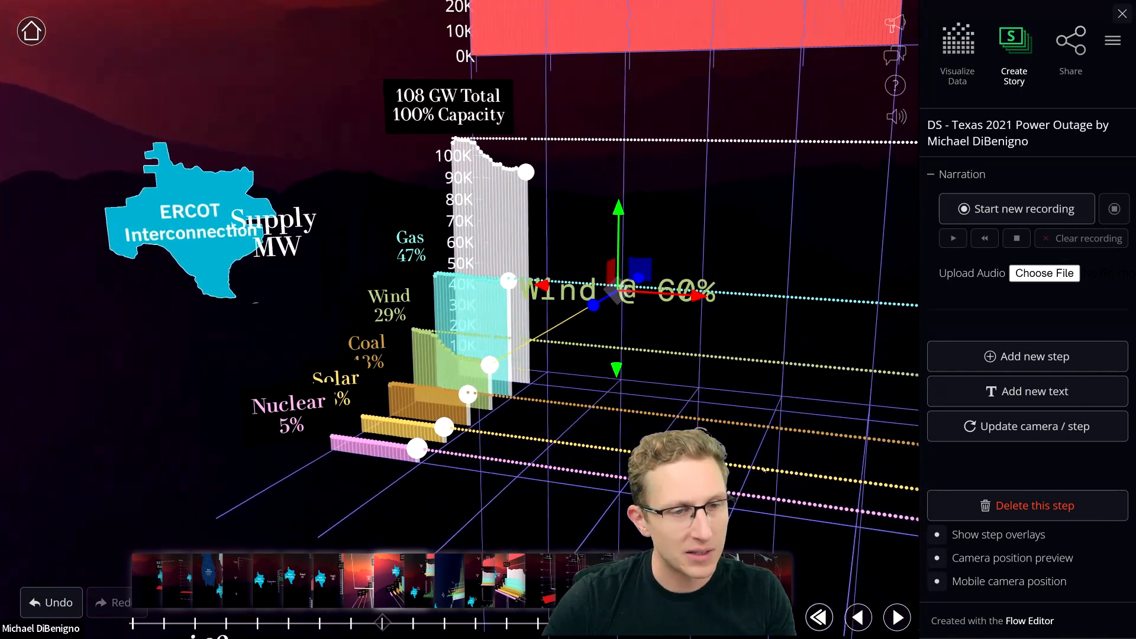
click(900, 619)
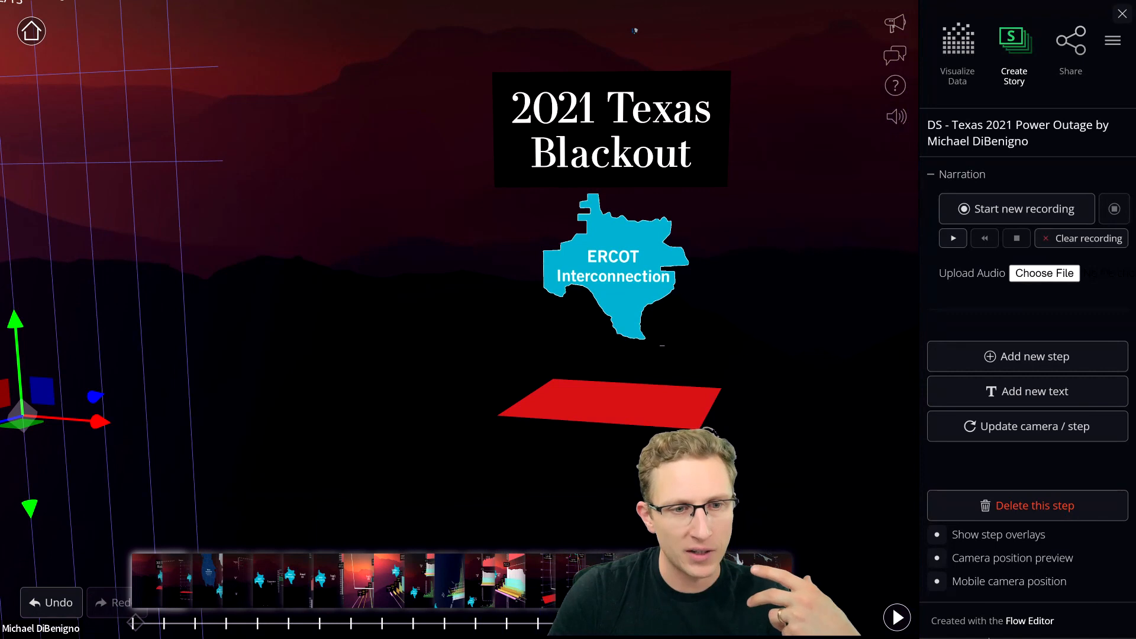
Turn on the step overlays and mute the story's audio at the second step
click(937, 535)
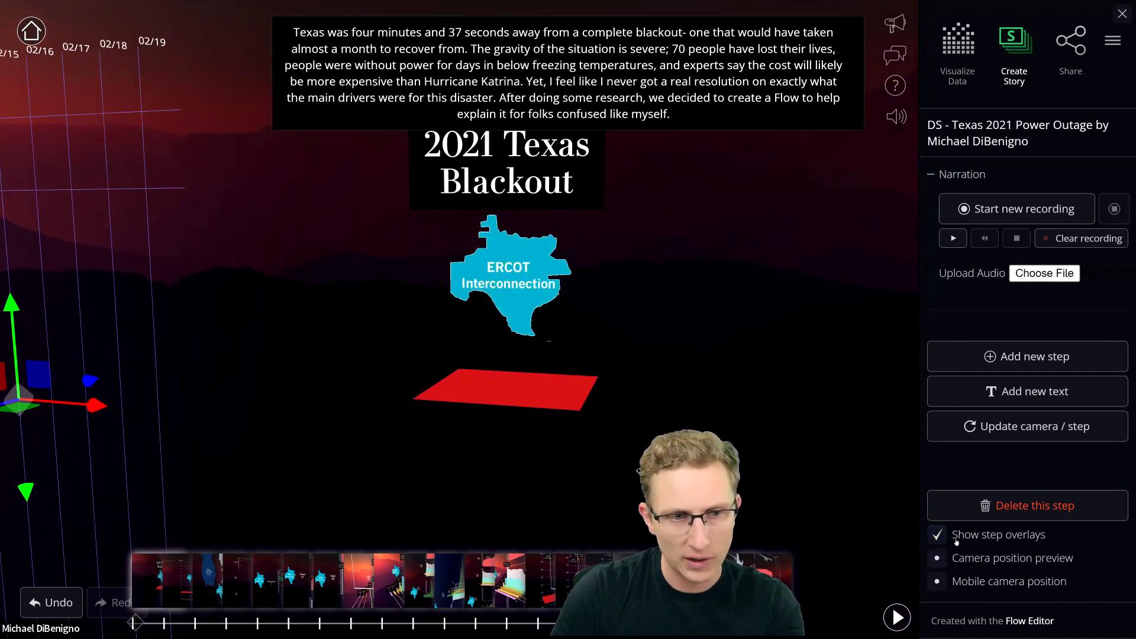
click(944, 537)
click(943, 539)
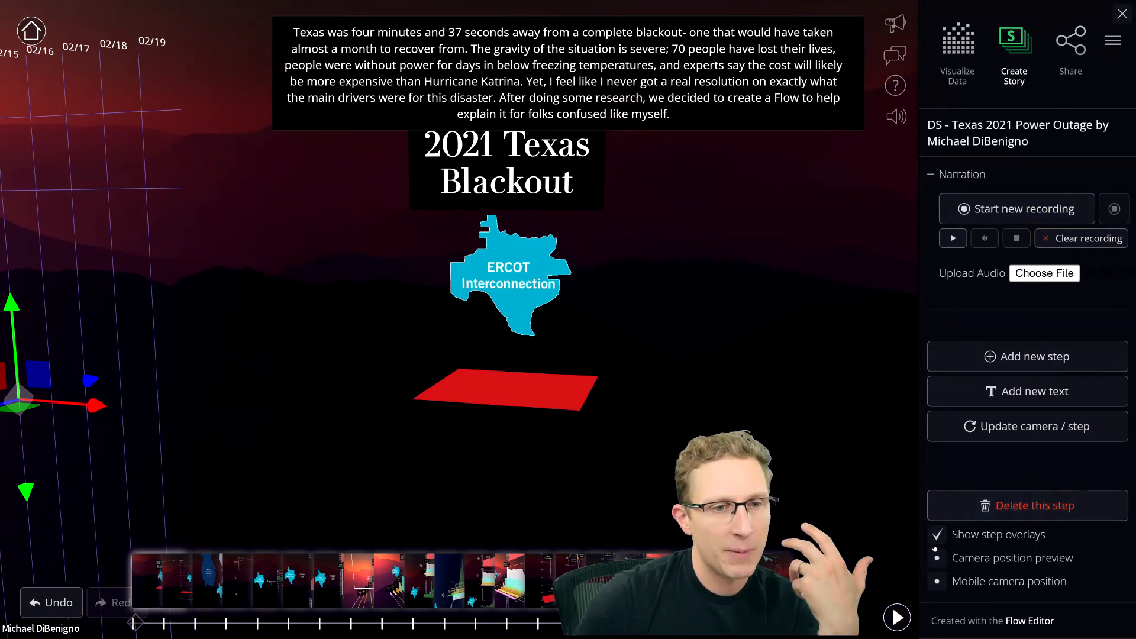
click(897, 618)
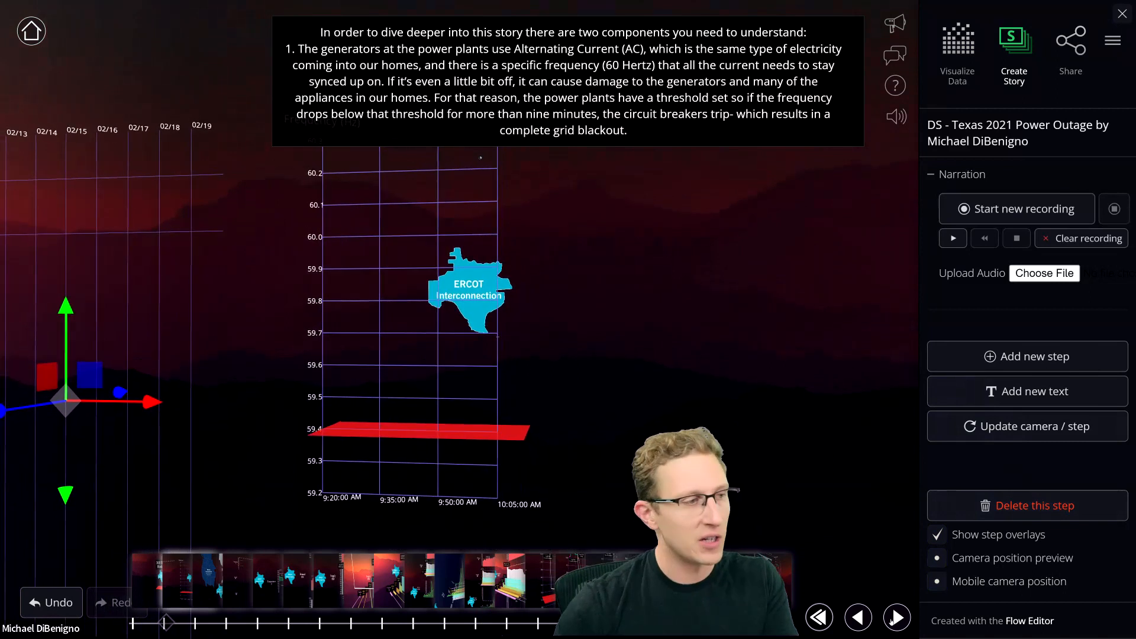
click(896, 118)
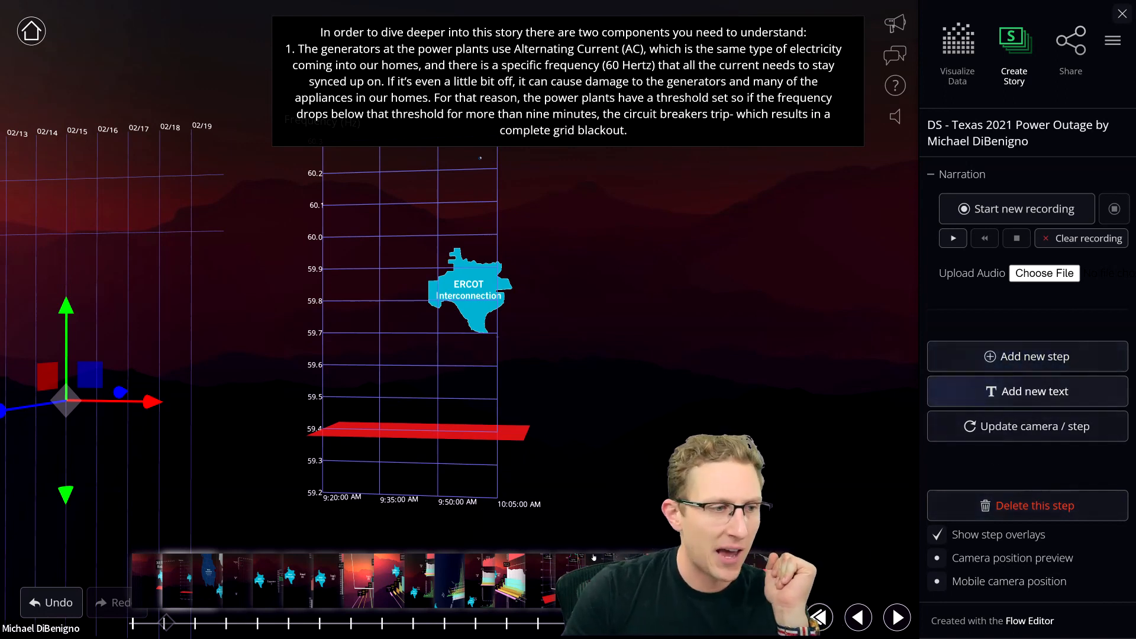
Go through later story steps to the last one, add a new step after it, and reload the flow
click(542, 581)
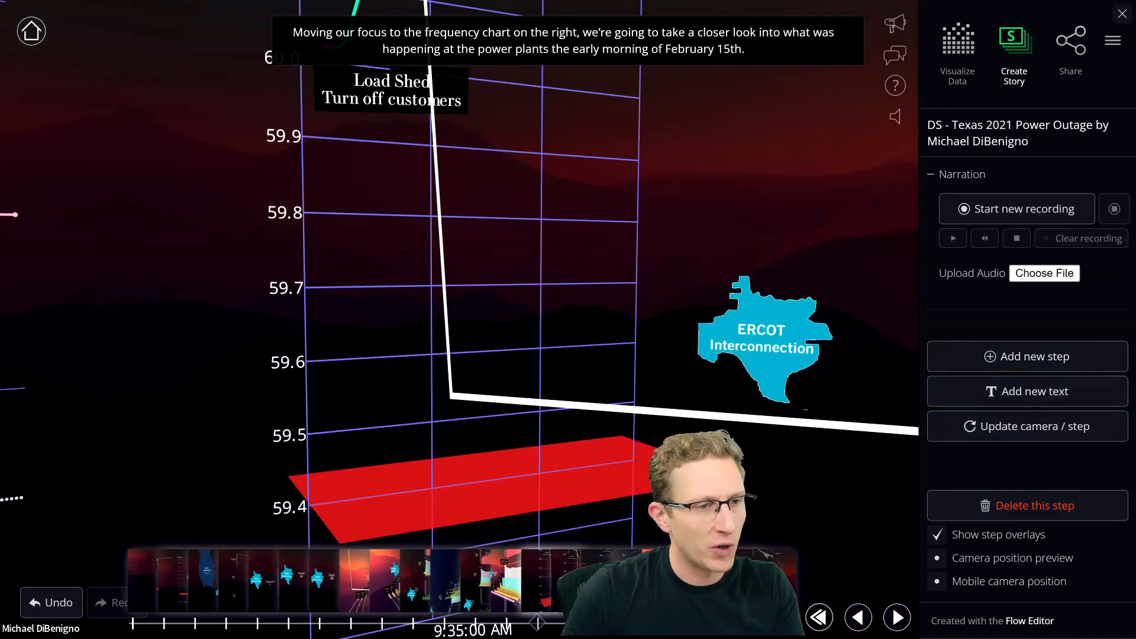
click(662, 582)
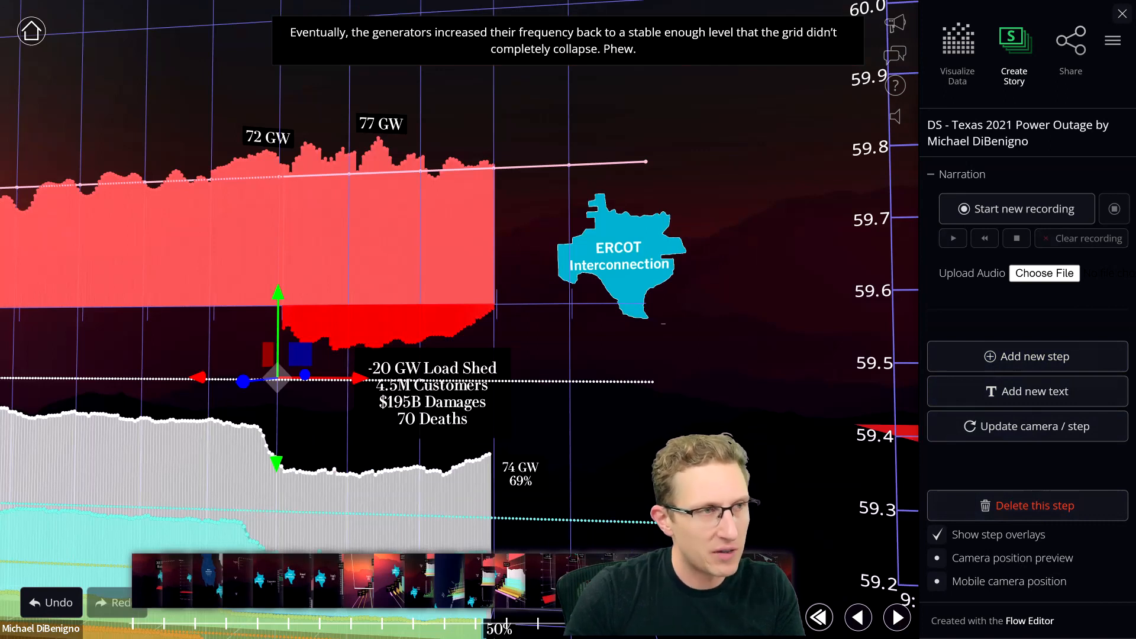
click(776, 584)
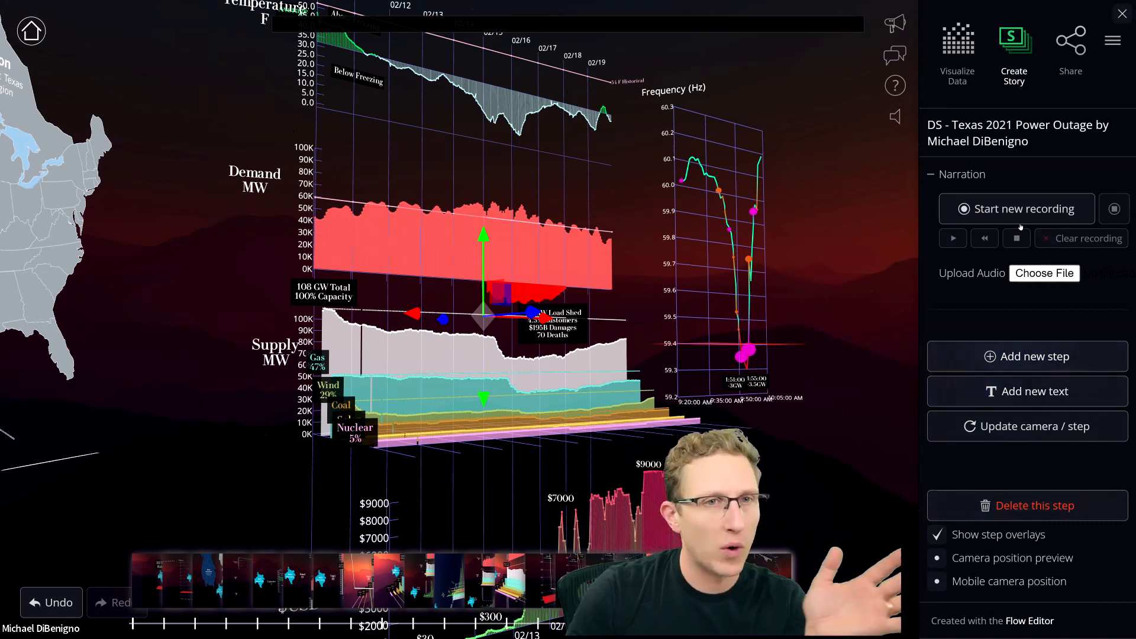
click(1010, 358)
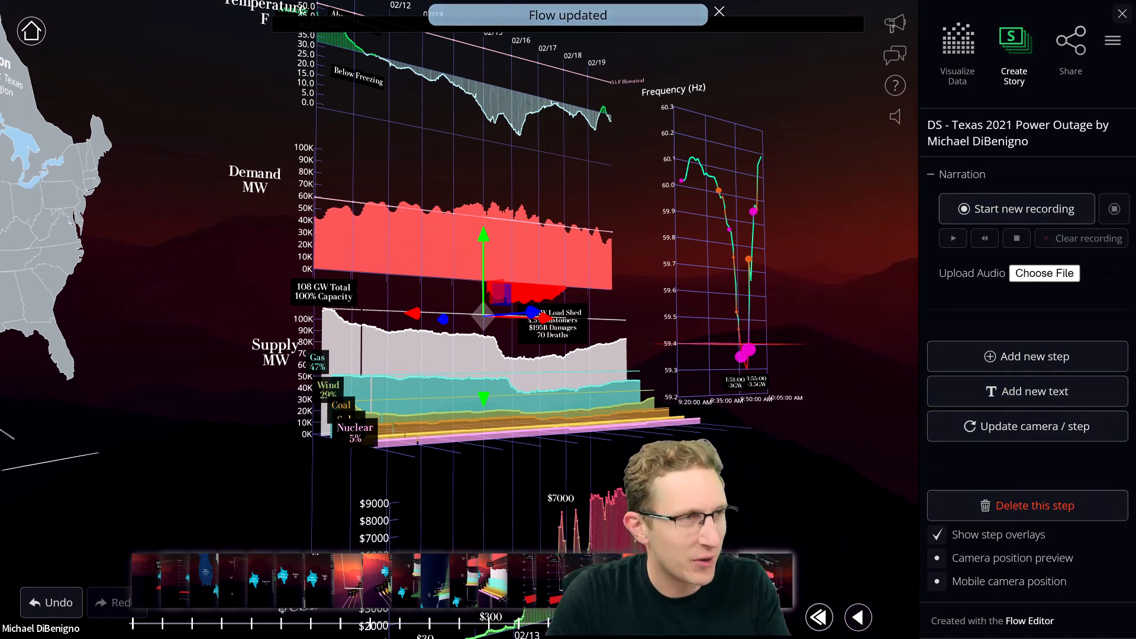
key(F5)
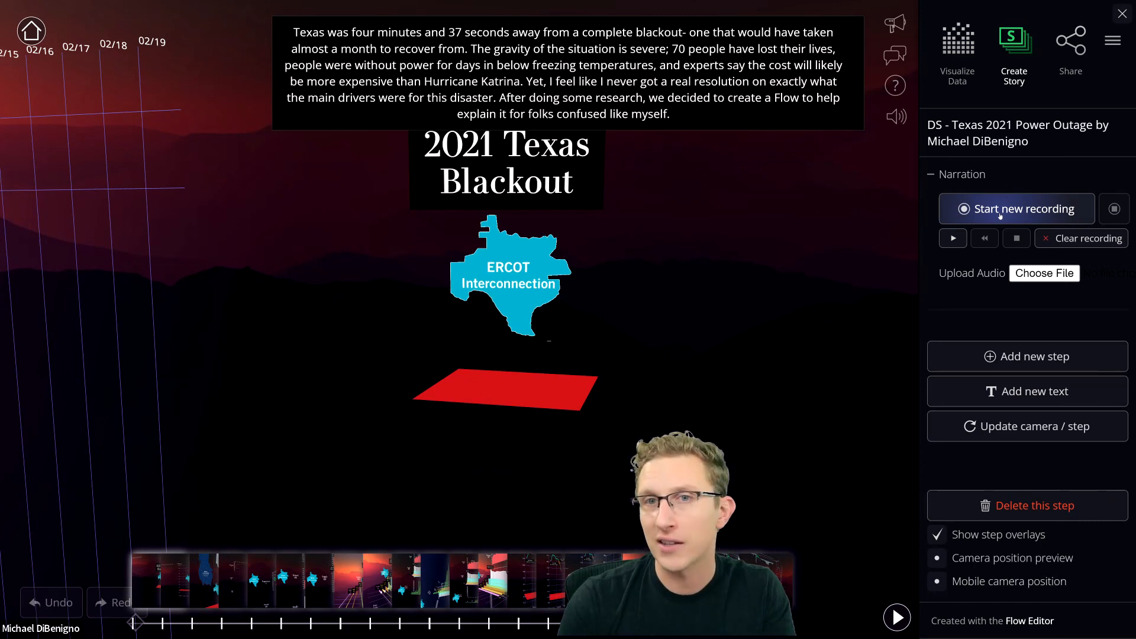
Open the flow's audio list from the data visualization view and play narration clip 1875
click(897, 117)
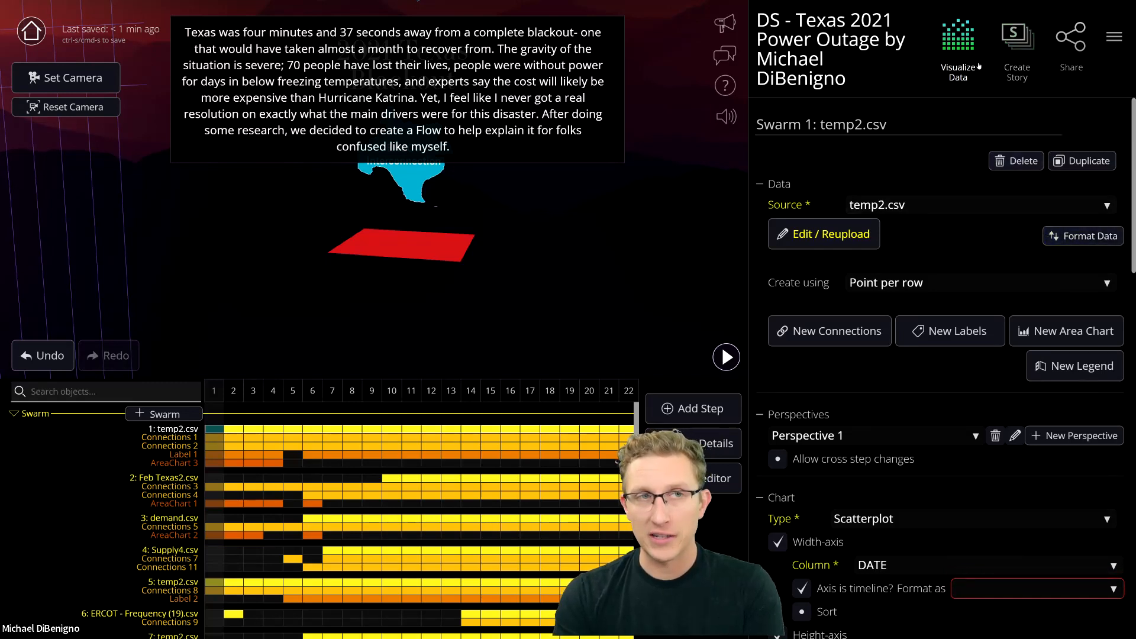
click(1115, 36)
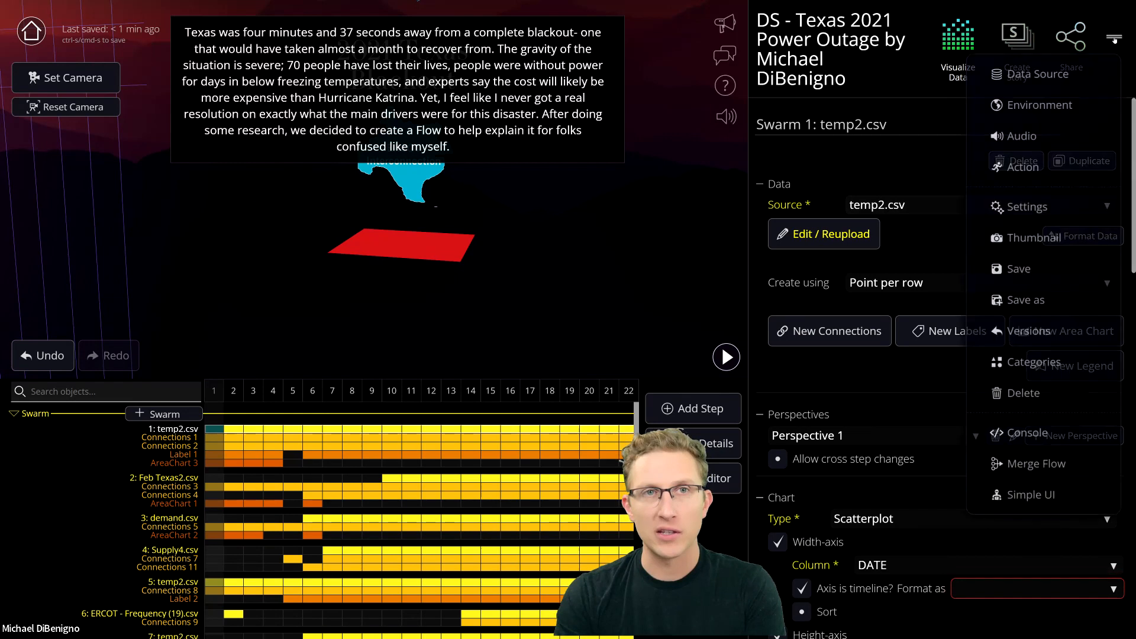
click(1027, 137)
scroll(1039, 349, down, 5)
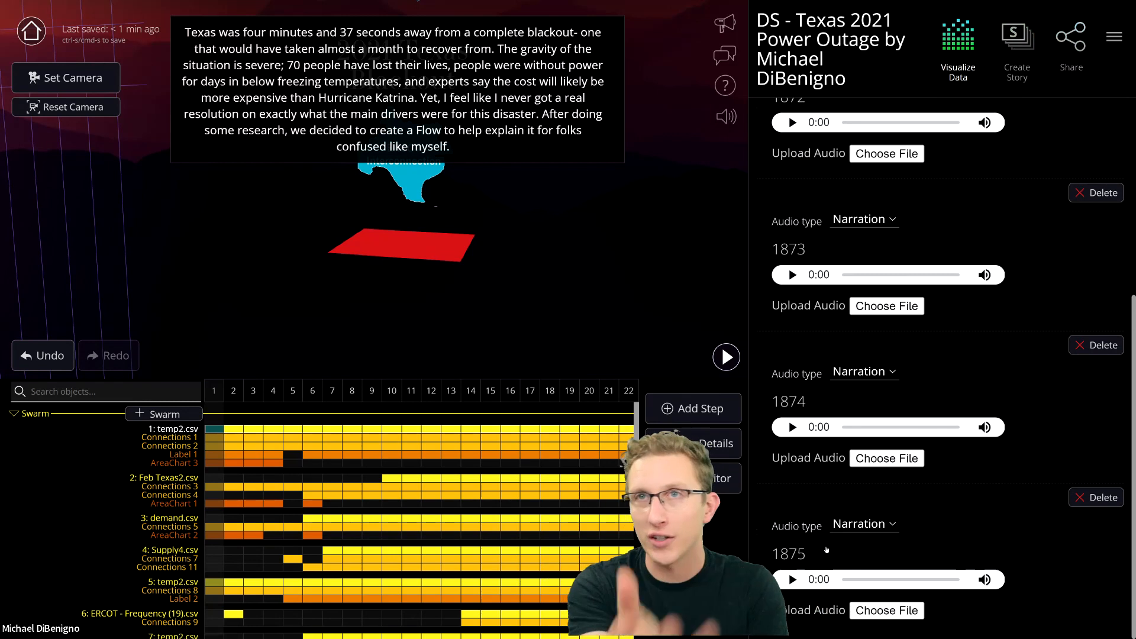
click(792, 580)
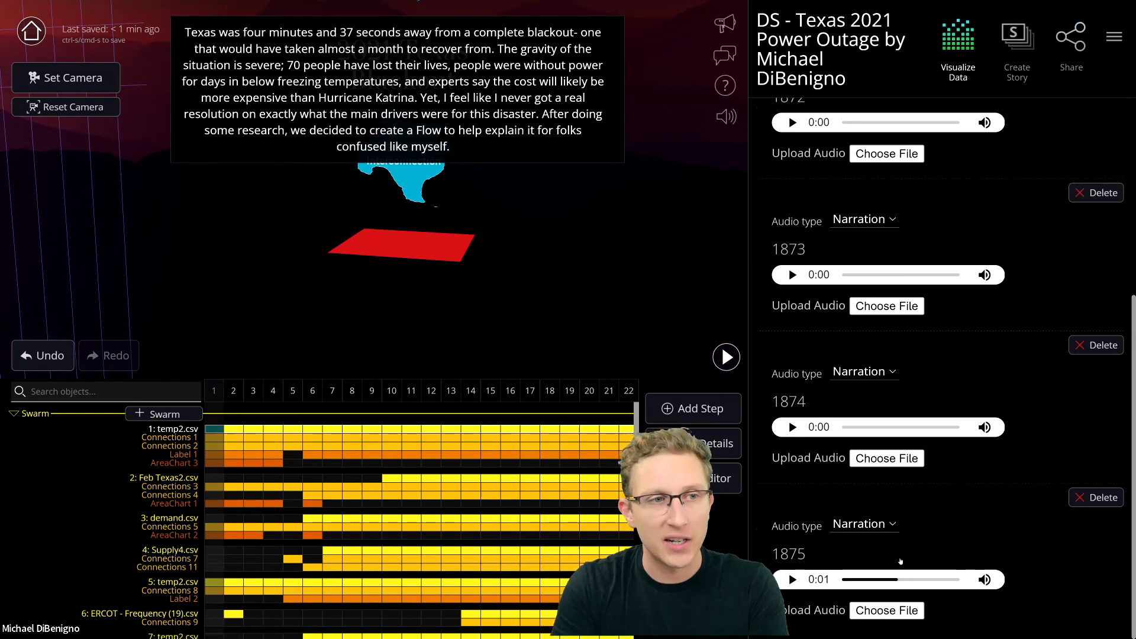
Open the steps details and review the actions and animation times assigned to the story steps
scroll(502, 562, down, 15)
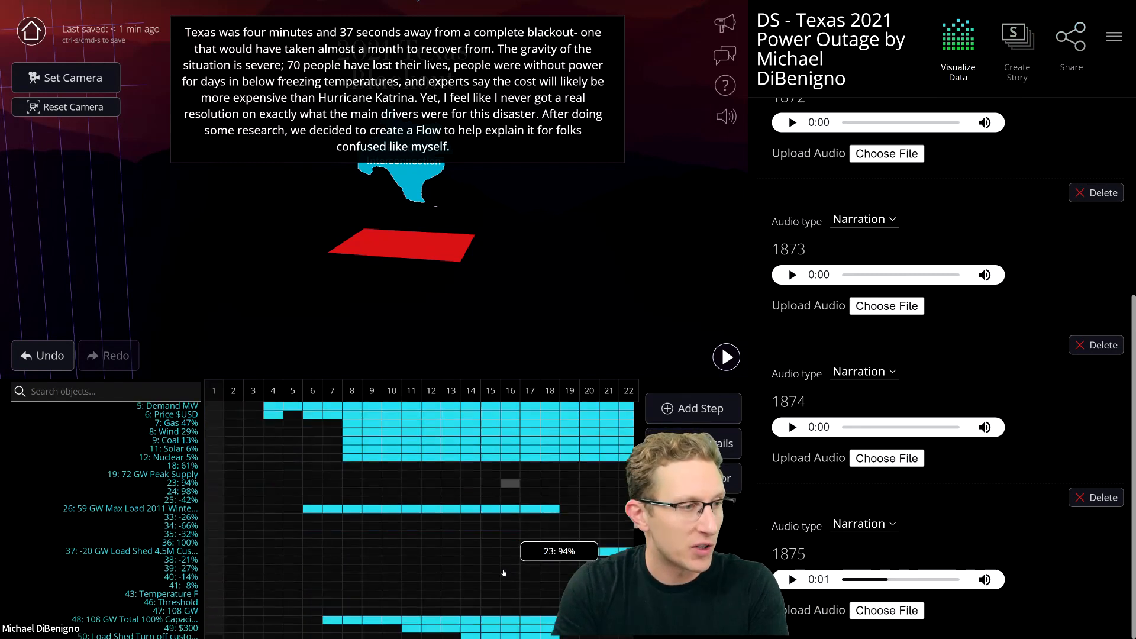
click(699, 445)
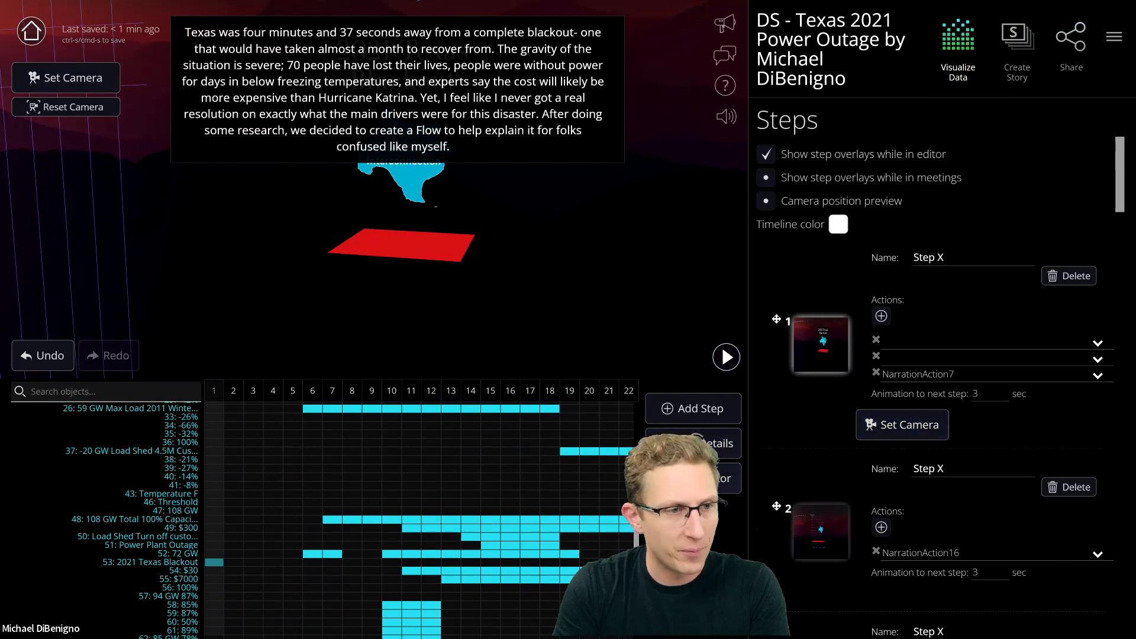
scroll(1072, 403, down, 3)
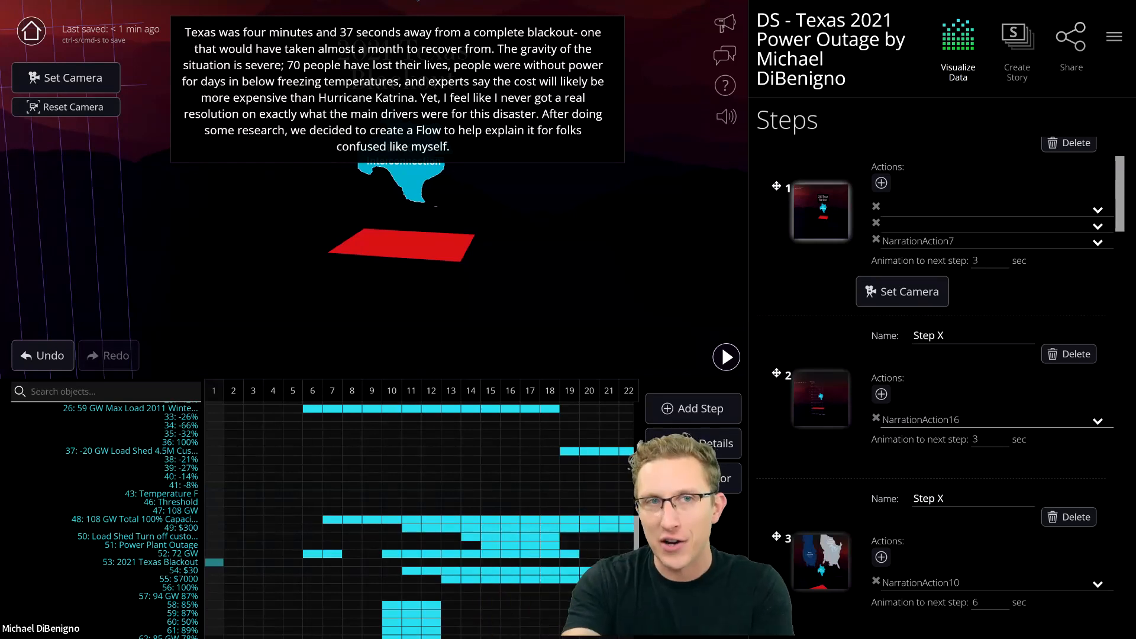
scroll(941, 426, up, 3)
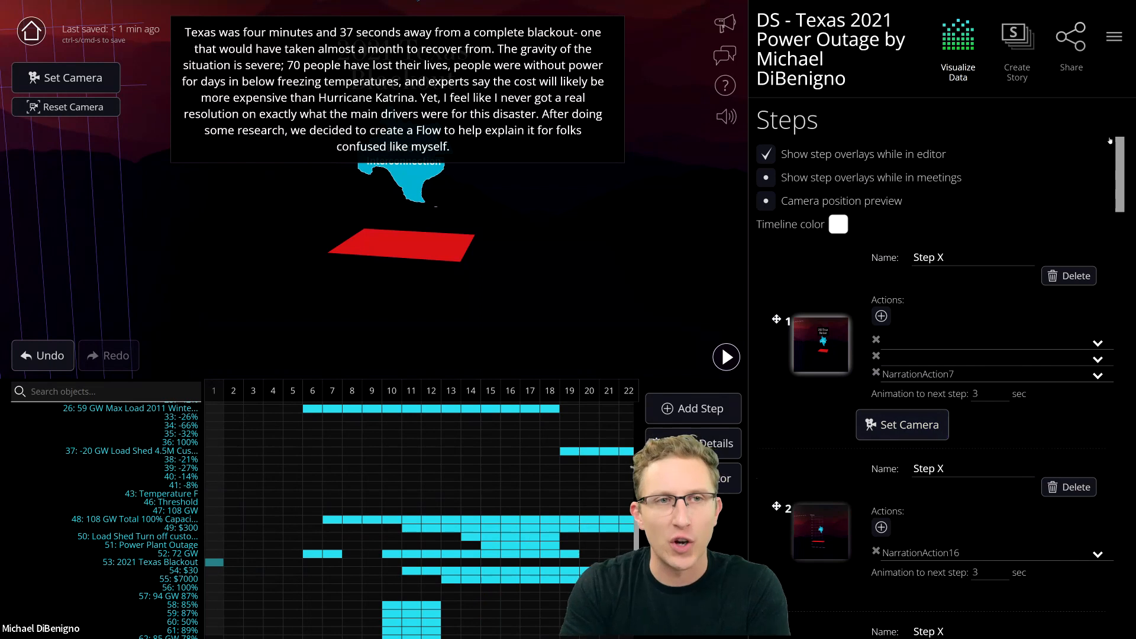
Inspect the custom action NarrationAction7 and its audio setting, and return to the steps details
click(1115, 36)
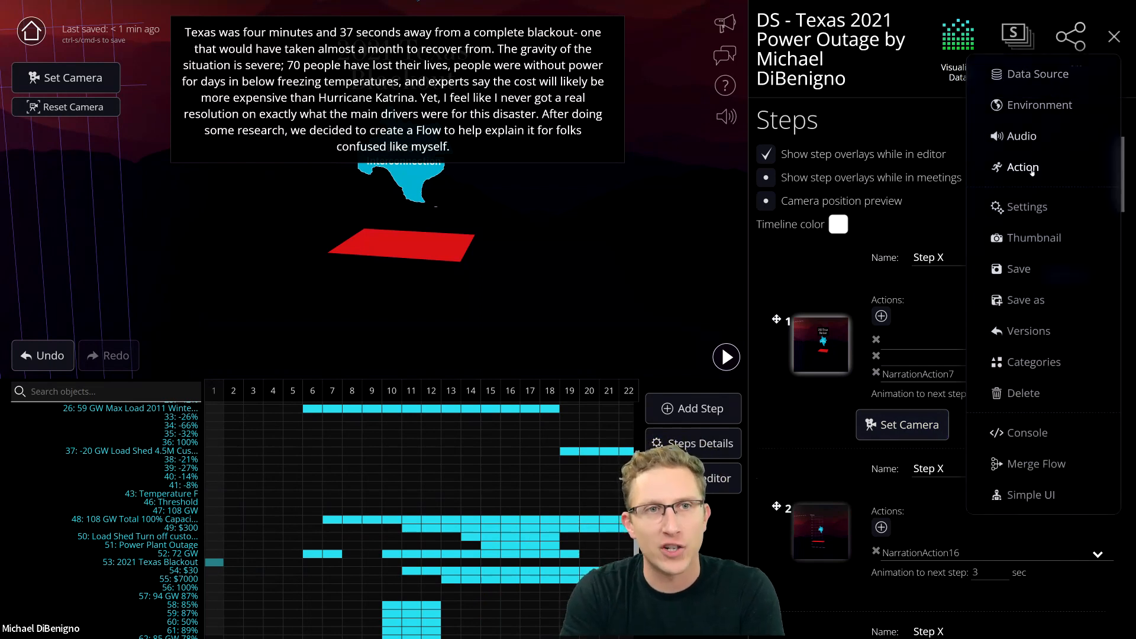
click(1023, 167)
click(902, 151)
click(902, 171)
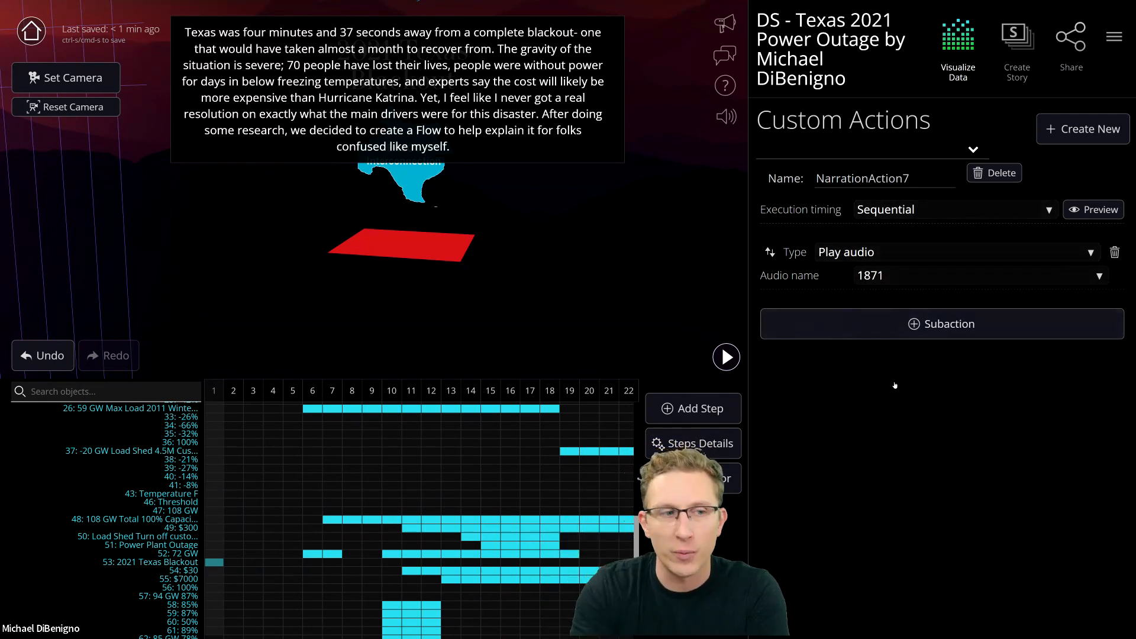
click(695, 443)
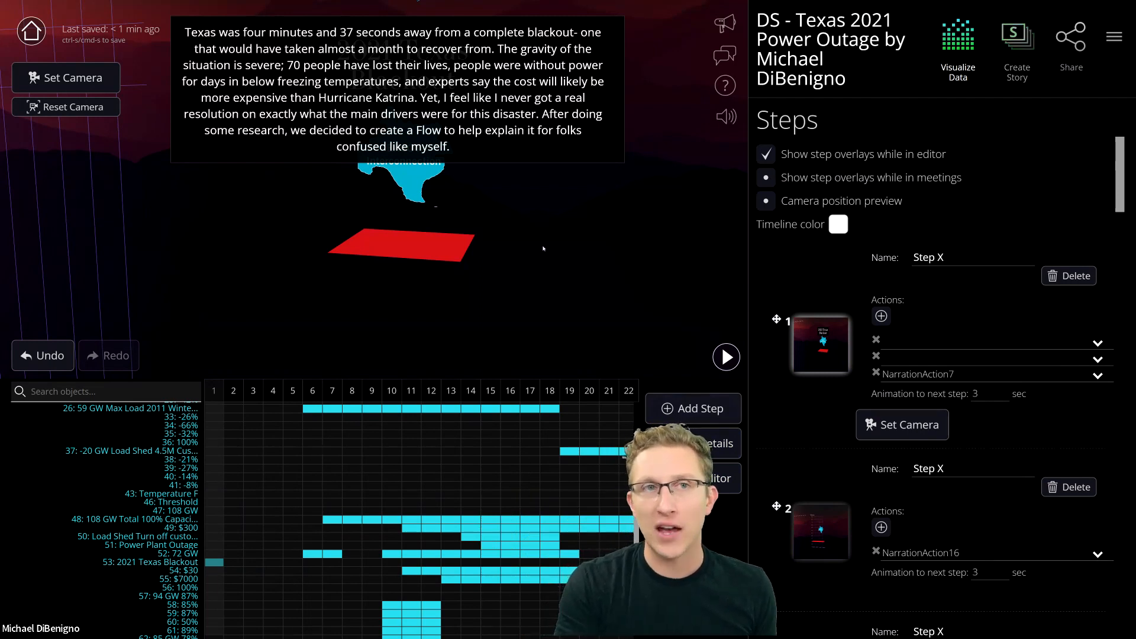
Open the flow's sharing settings and preview the first four story steps with their overlays
click(1072, 41)
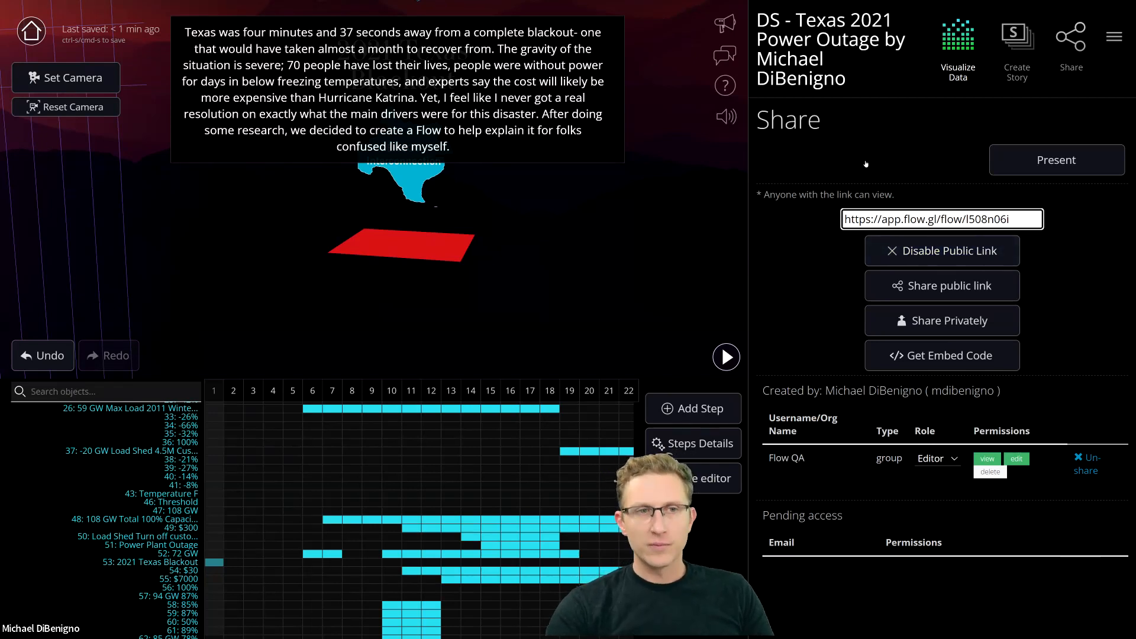
click(253, 391)
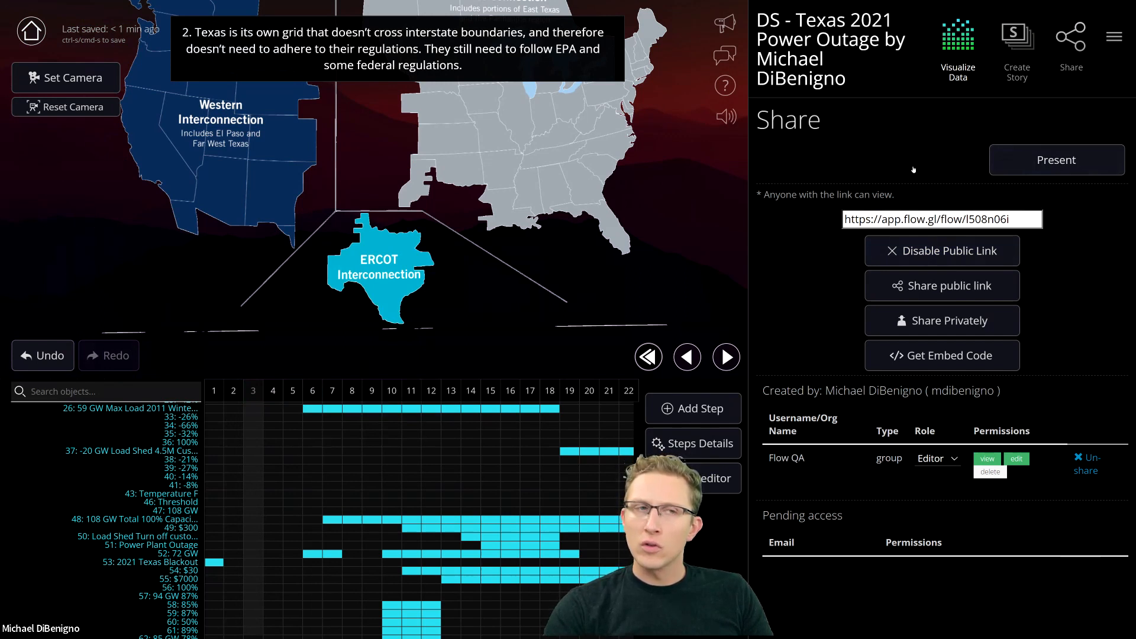
click(253, 393)
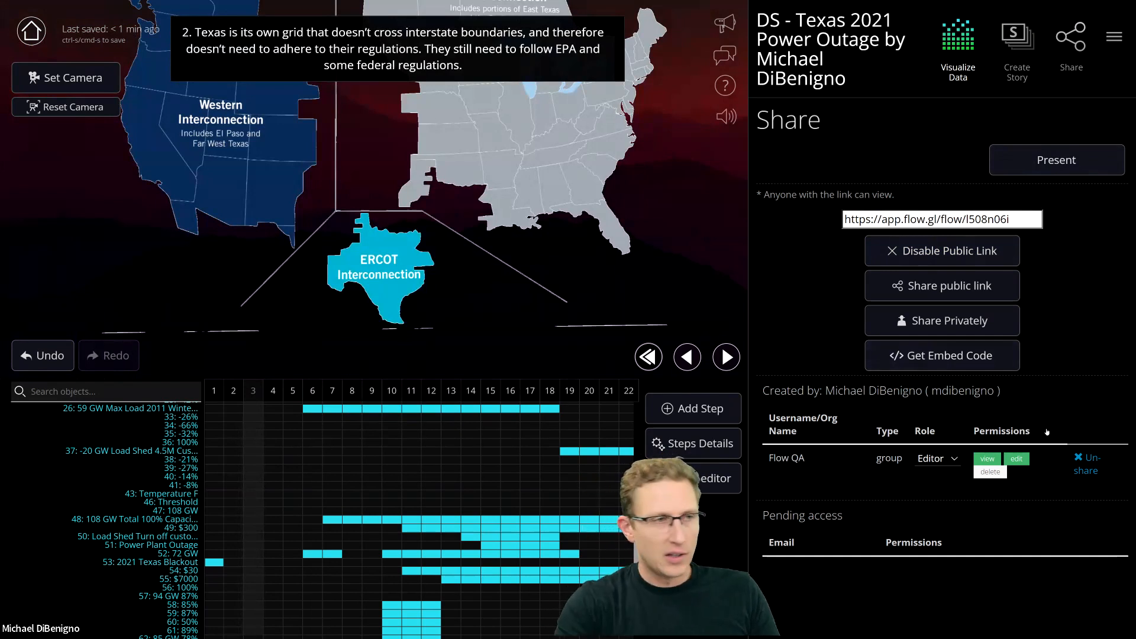
click(729, 363)
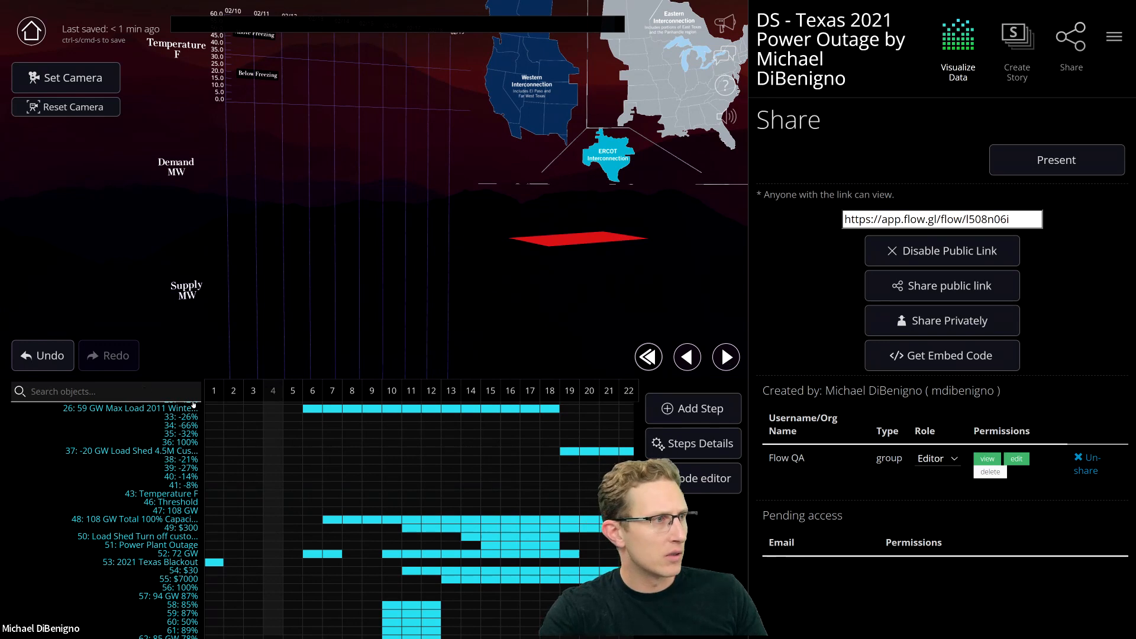
click(222, 395)
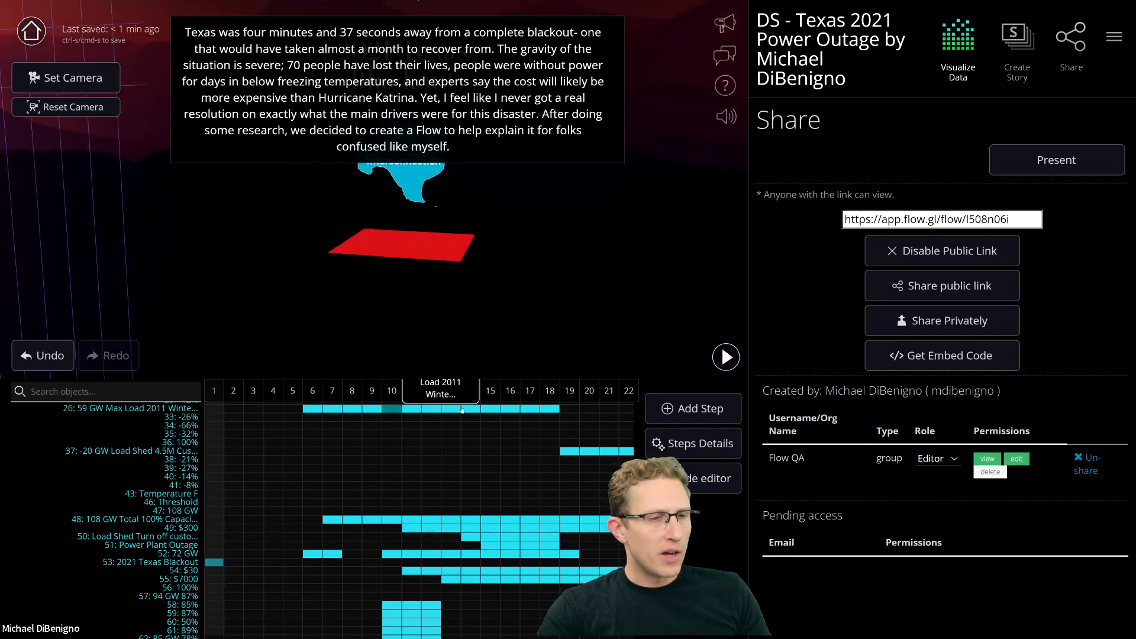
click(726, 359)
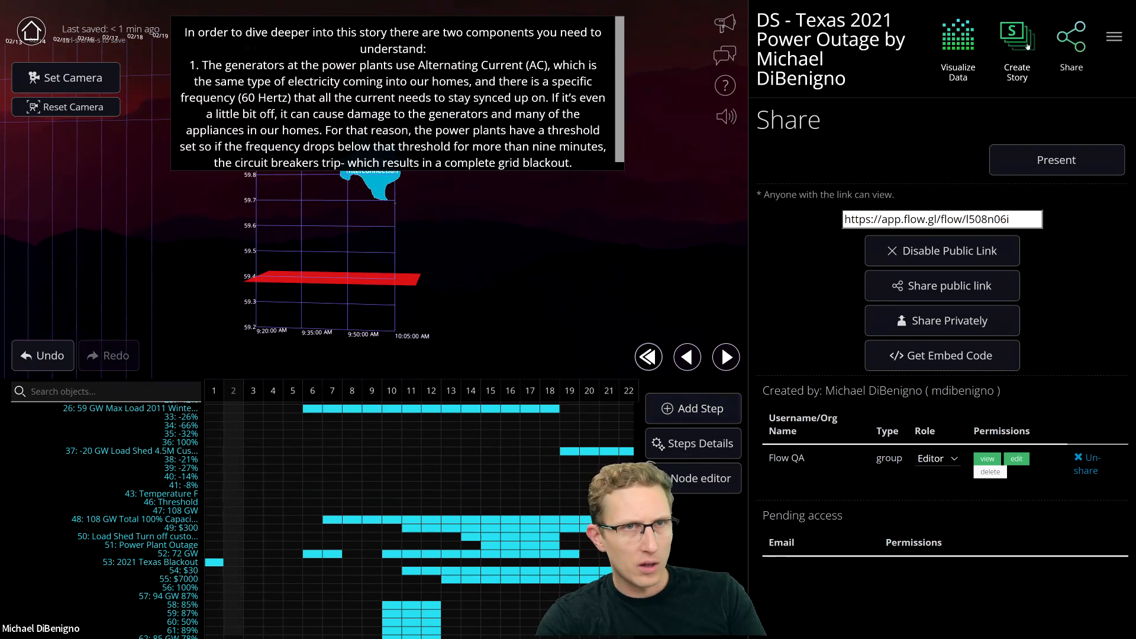
Open the story in presentation mode, and return to the data visualization view showing the temp2.csv swarm settings
click(1057, 160)
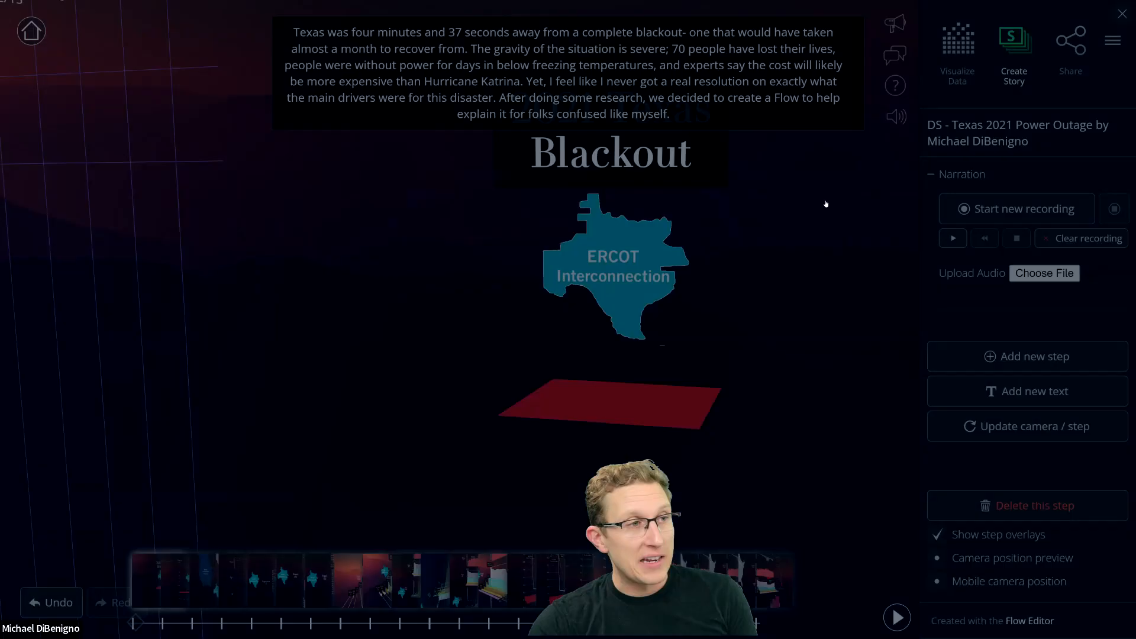
click(956, 47)
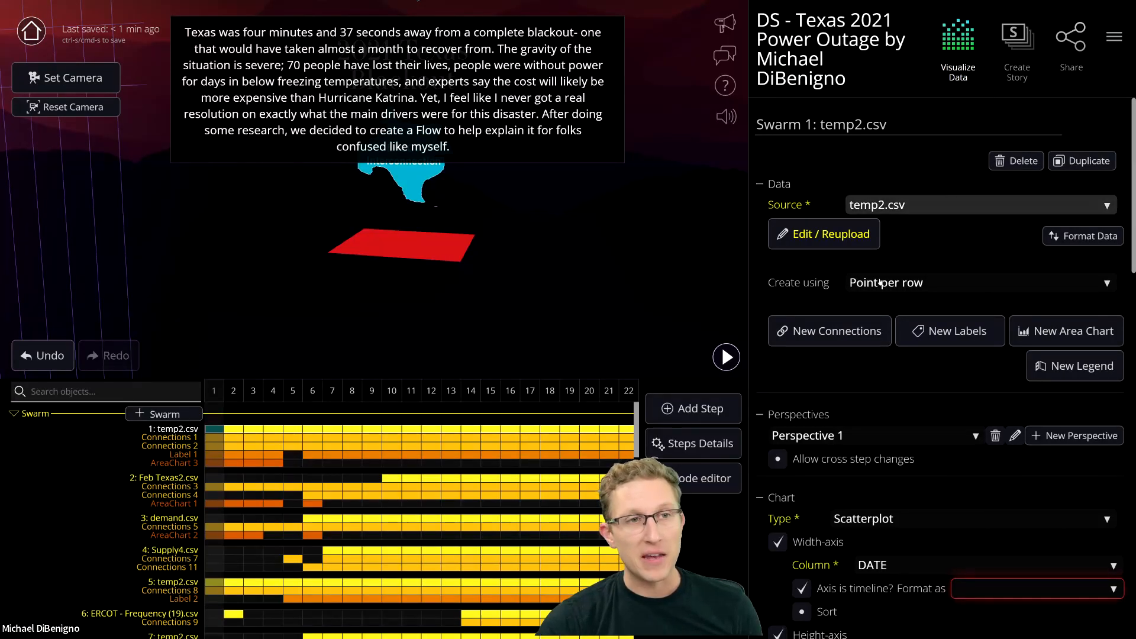
scroll(881, 283, down, 3)
scroll(881, 283, up, 3)
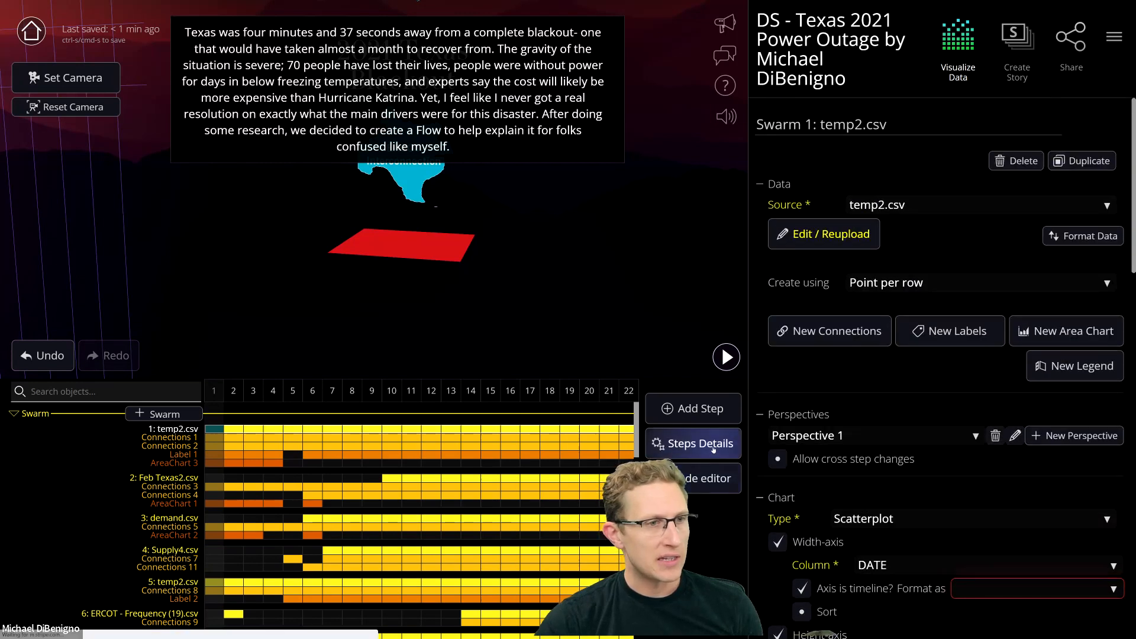
Open the steps details and review the narration actions of the first four steps and the flow's main menu options
click(713, 447)
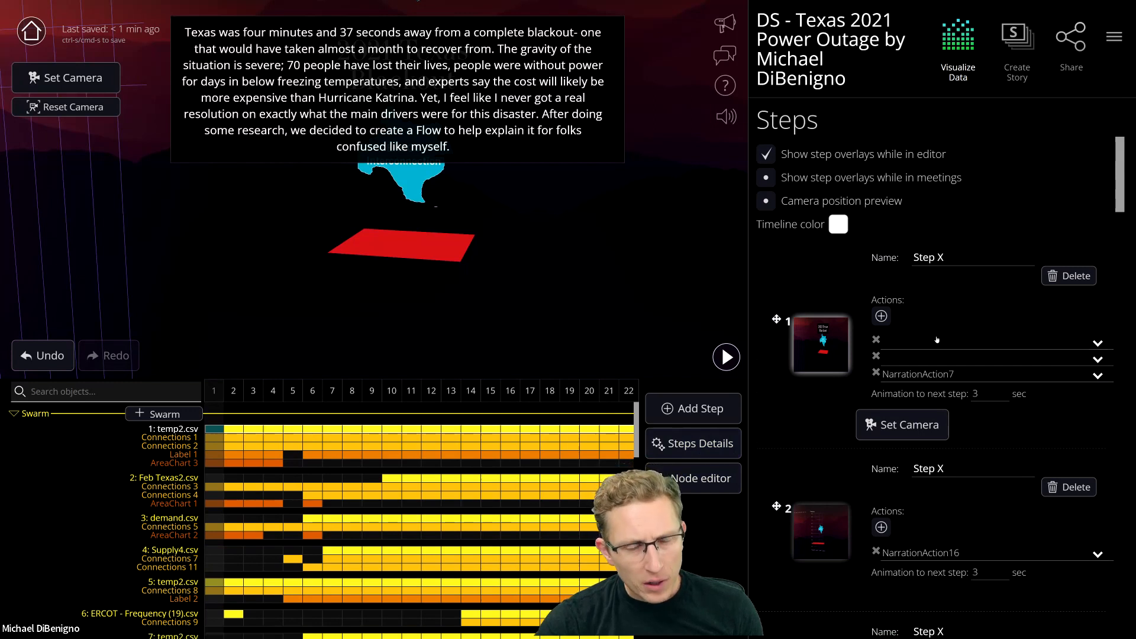
click(1115, 36)
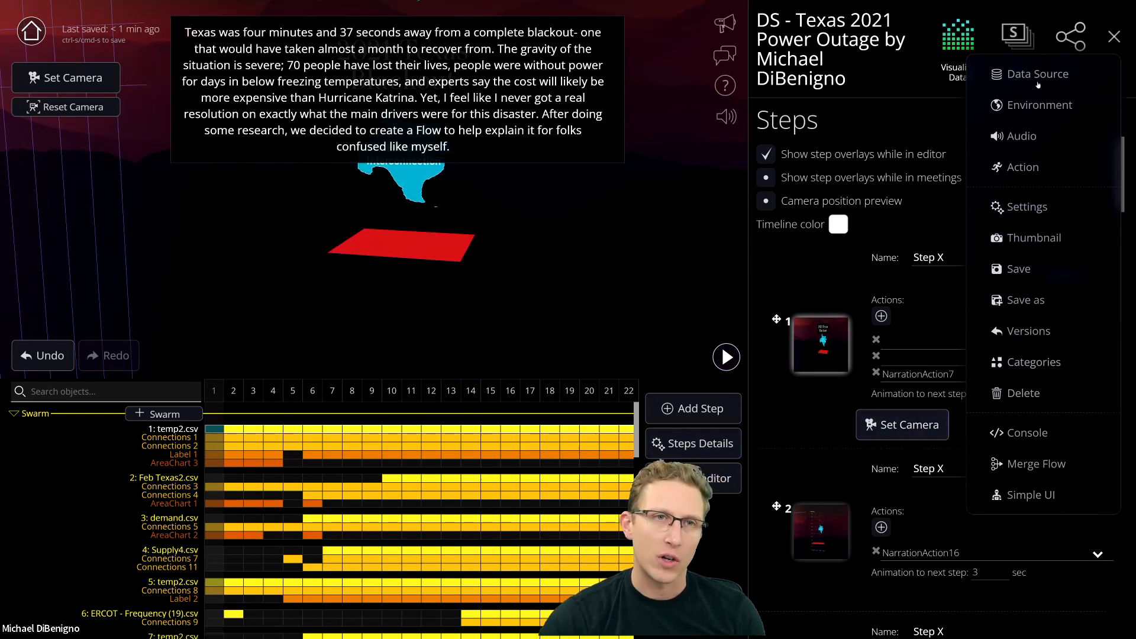
scroll(858, 385, down, 3)
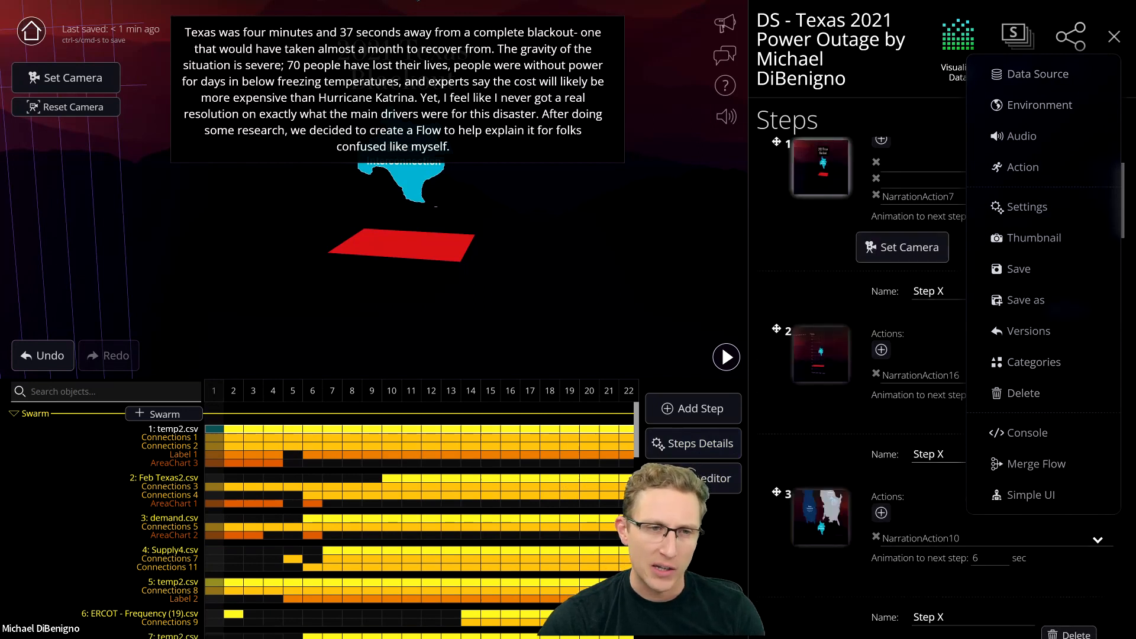
scroll(925, 455, down, 3)
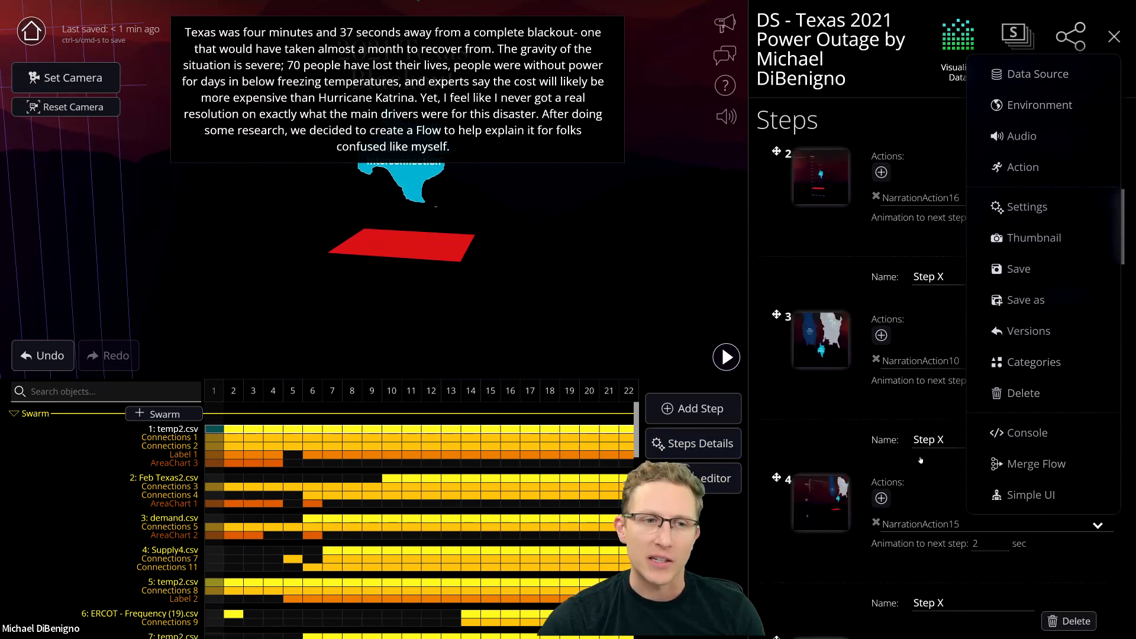
scroll(911, 259, up, 6)
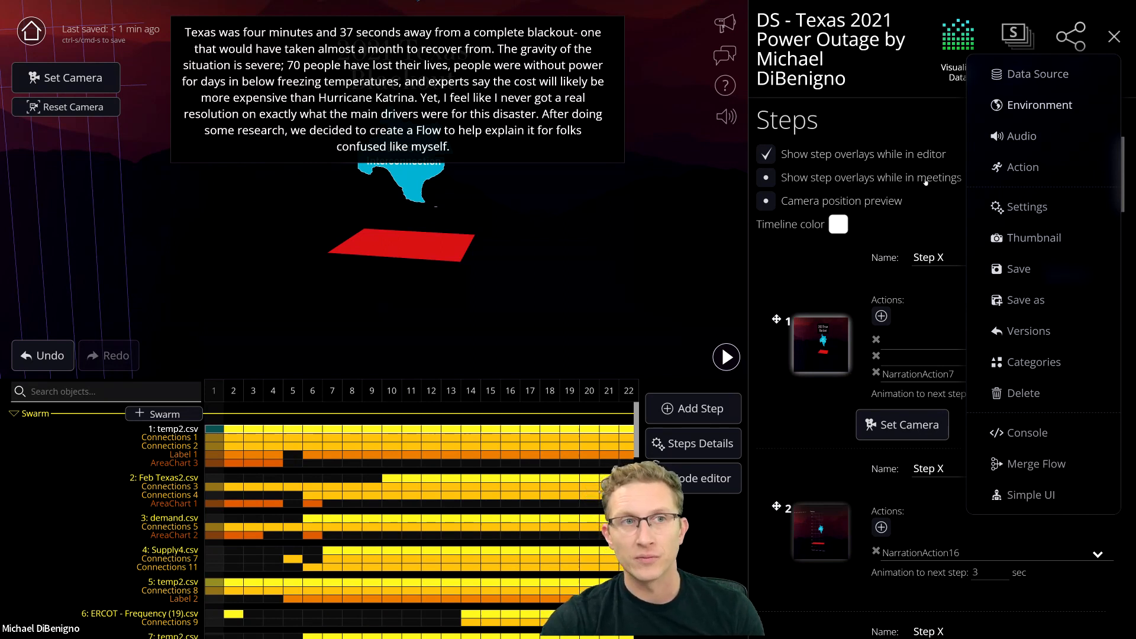
click(796, 276)
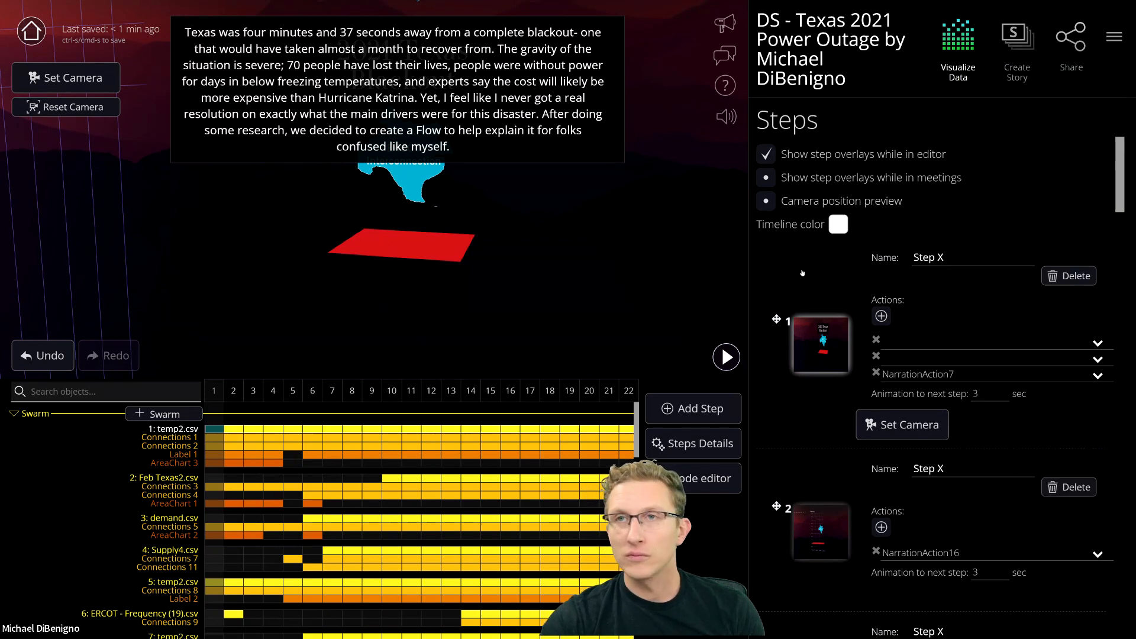
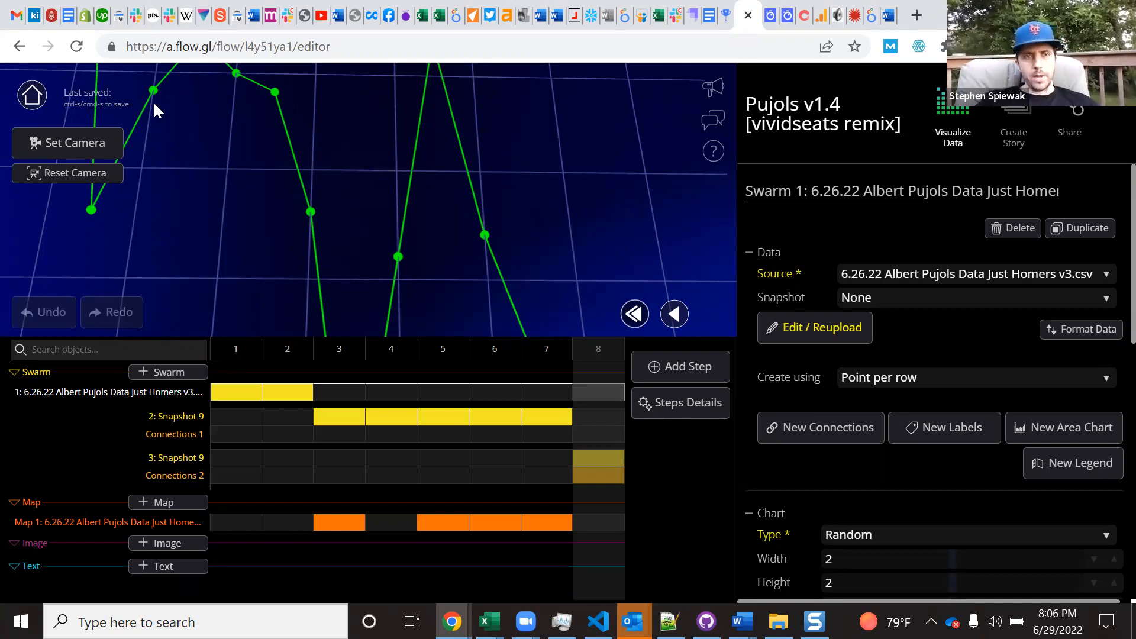
Add a story step by duplicating step 8, with the camera showing the whole home run chart
drag(235, 183, 188, 216)
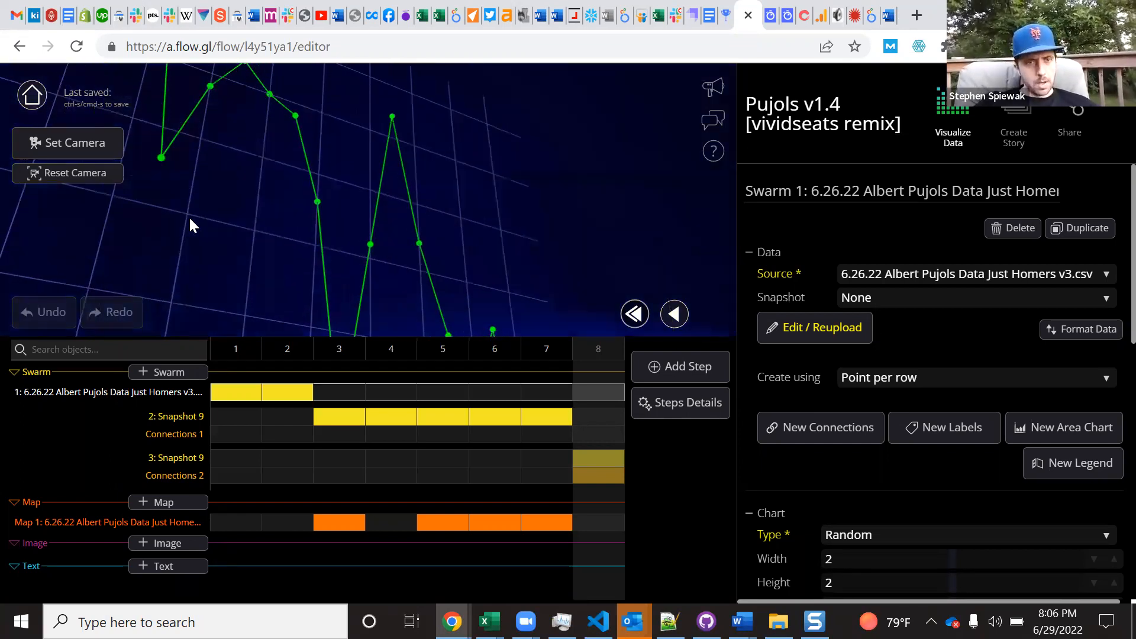
scroll(190, 218, down, 4)
scroll(189, 218, down, 2)
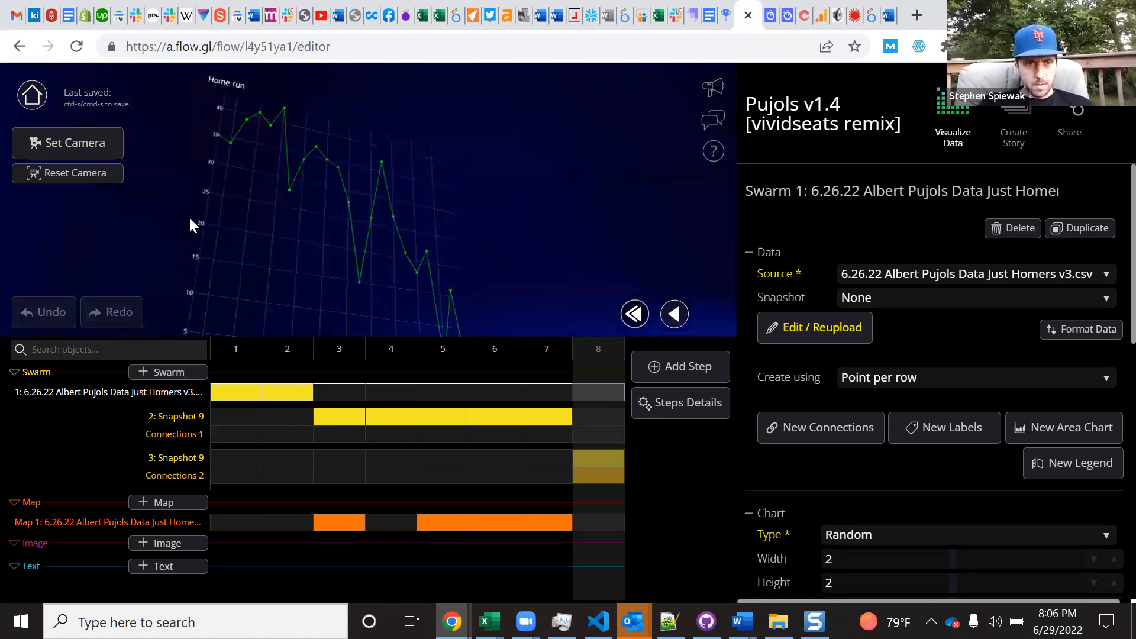
drag(261, 279, 246, 286)
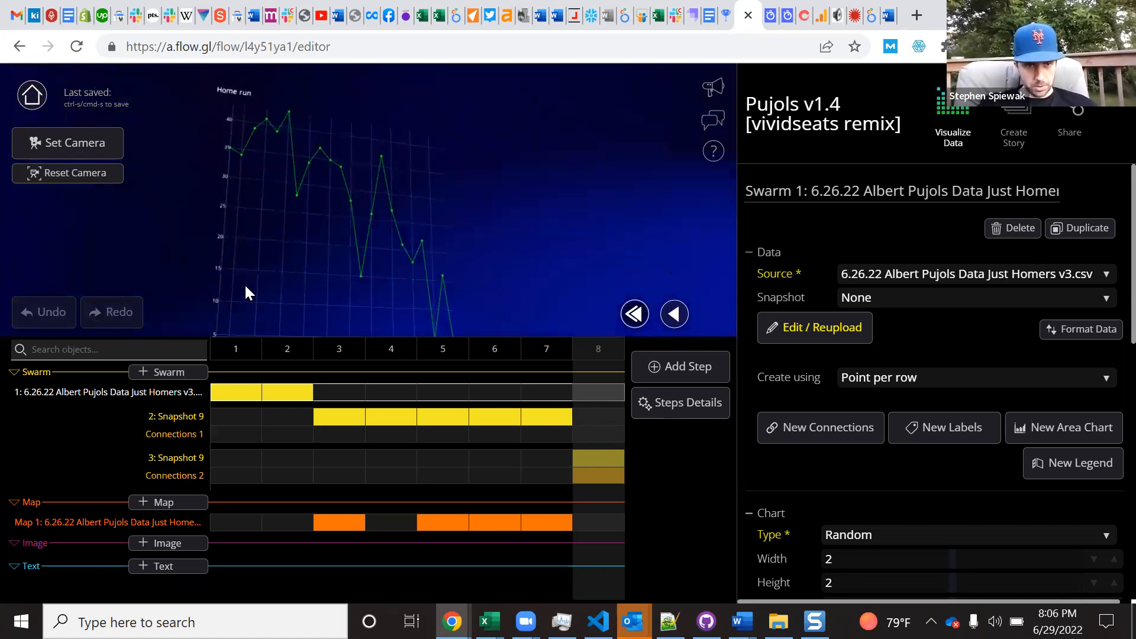
scroll(246, 286, down, 3)
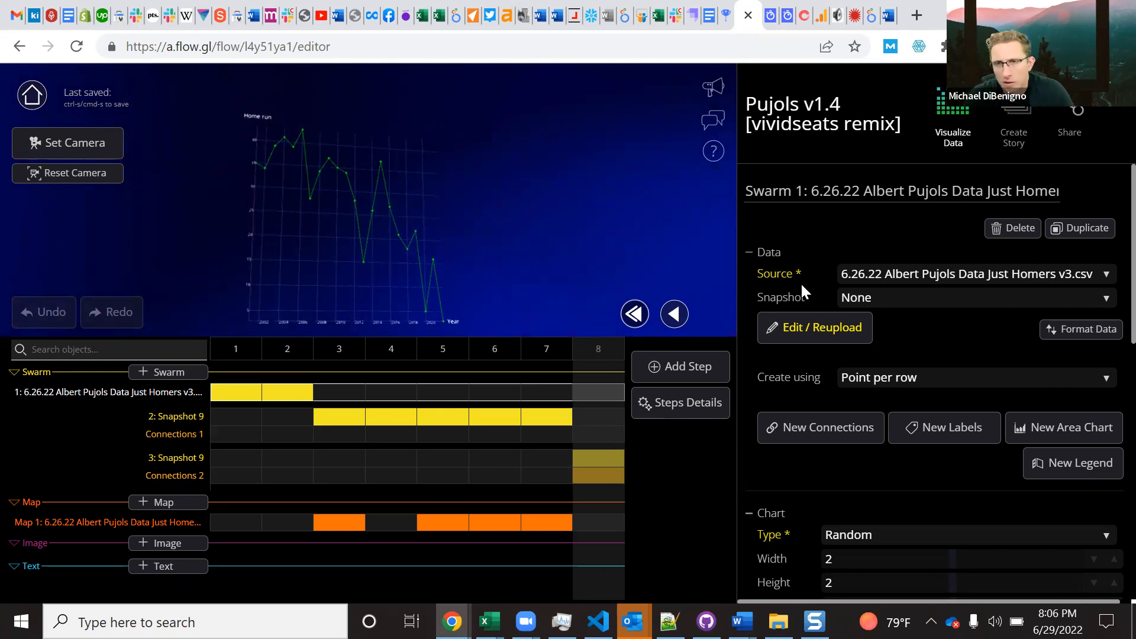
click(672, 374)
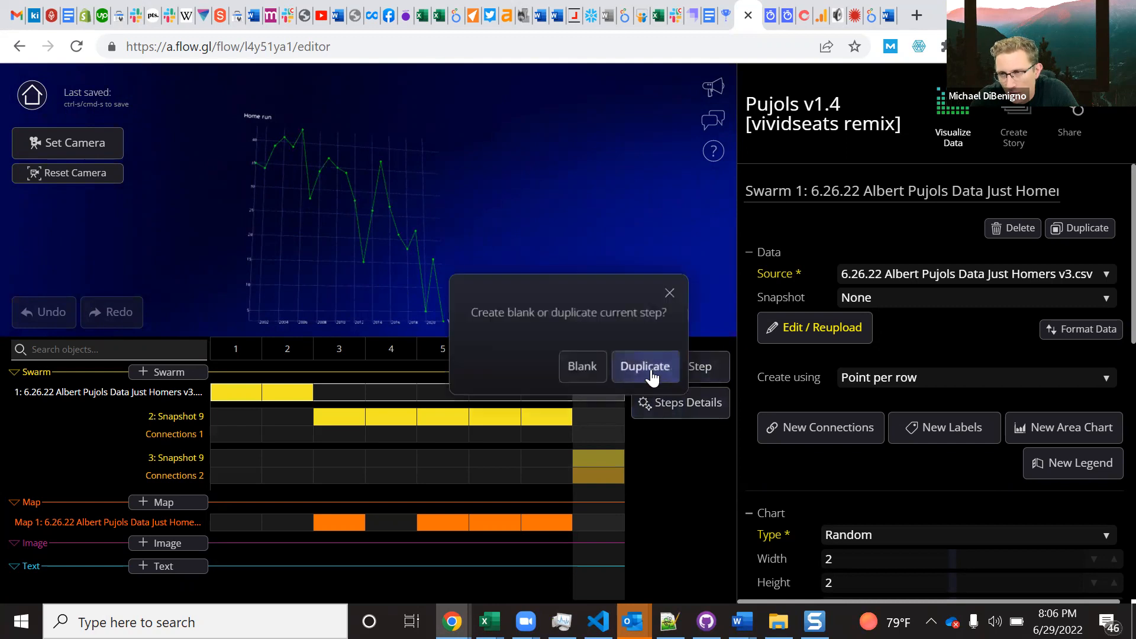
click(653, 372)
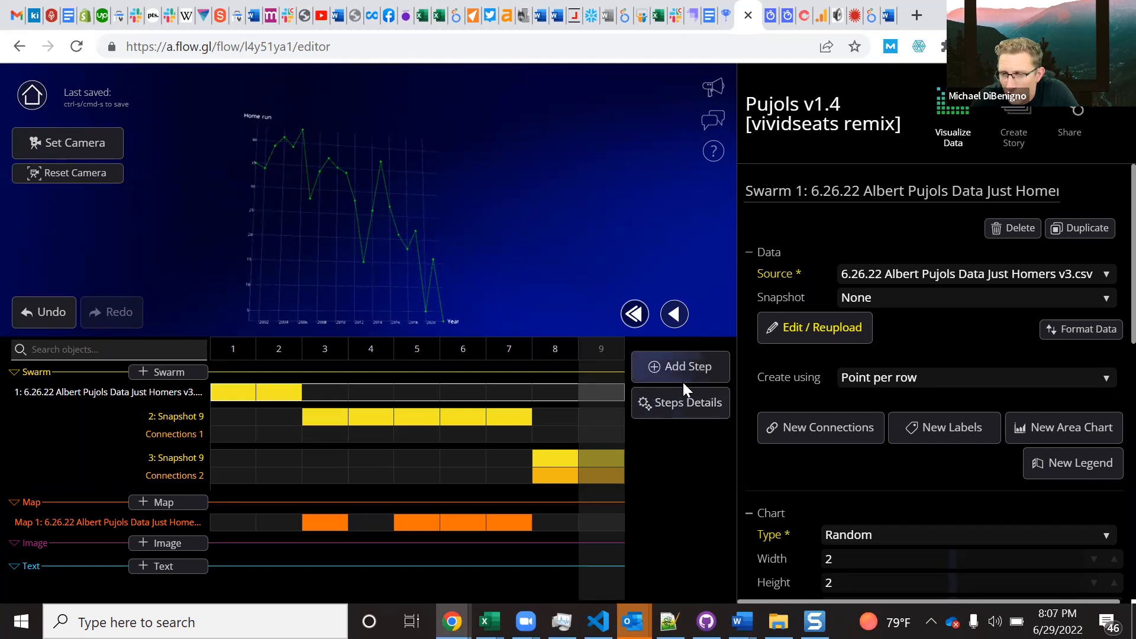
In step 8, set the filter column of Swarm 3 (Snapshot 9) to Year
click(561, 355)
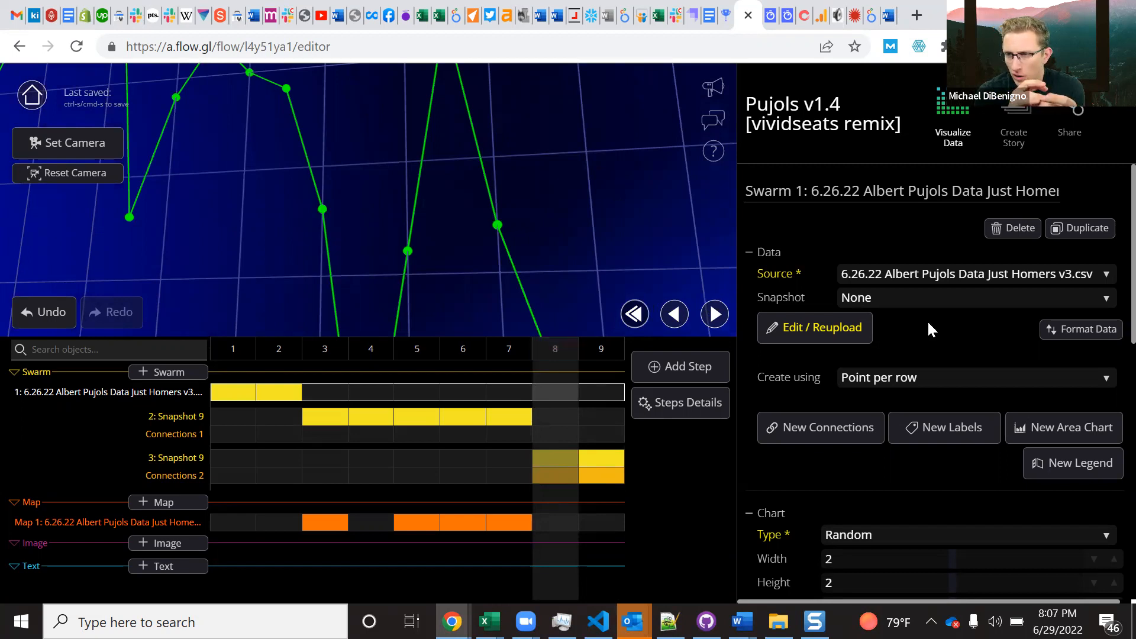
click(568, 459)
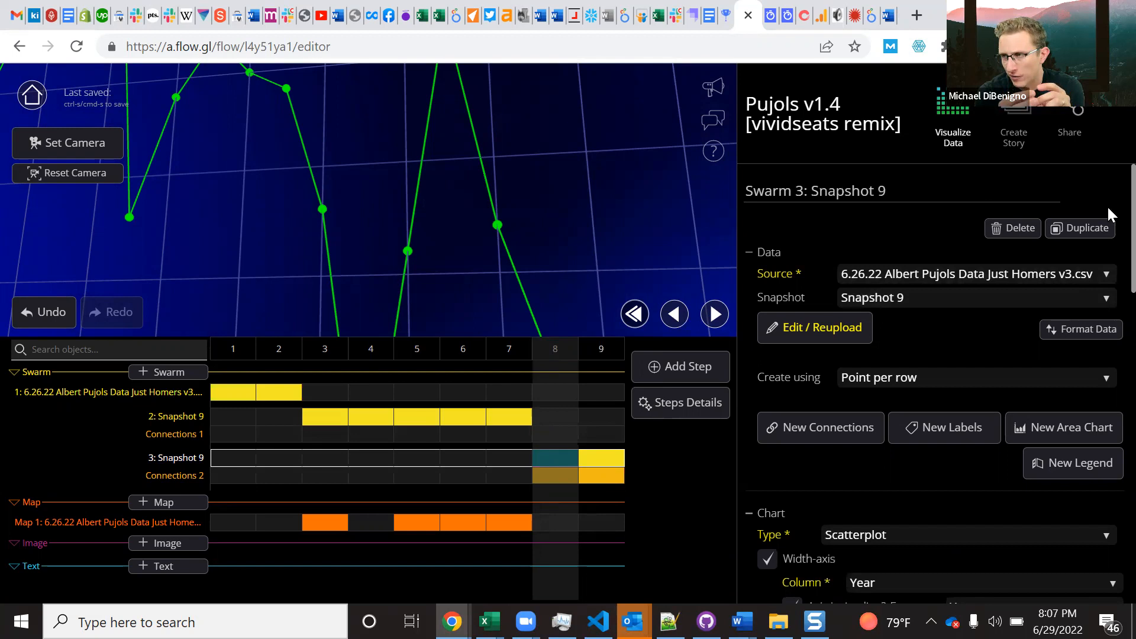
scroll(1106, 340, down, 5)
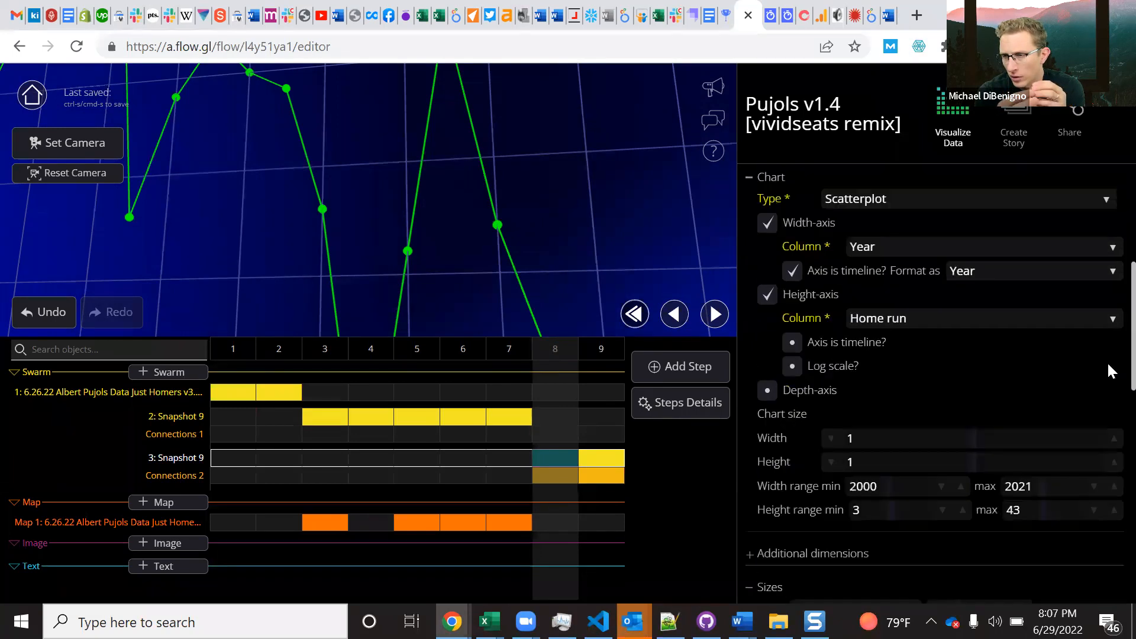
scroll(1107, 361, down, 5)
scroll(750, 400, down, 1)
click(751, 399)
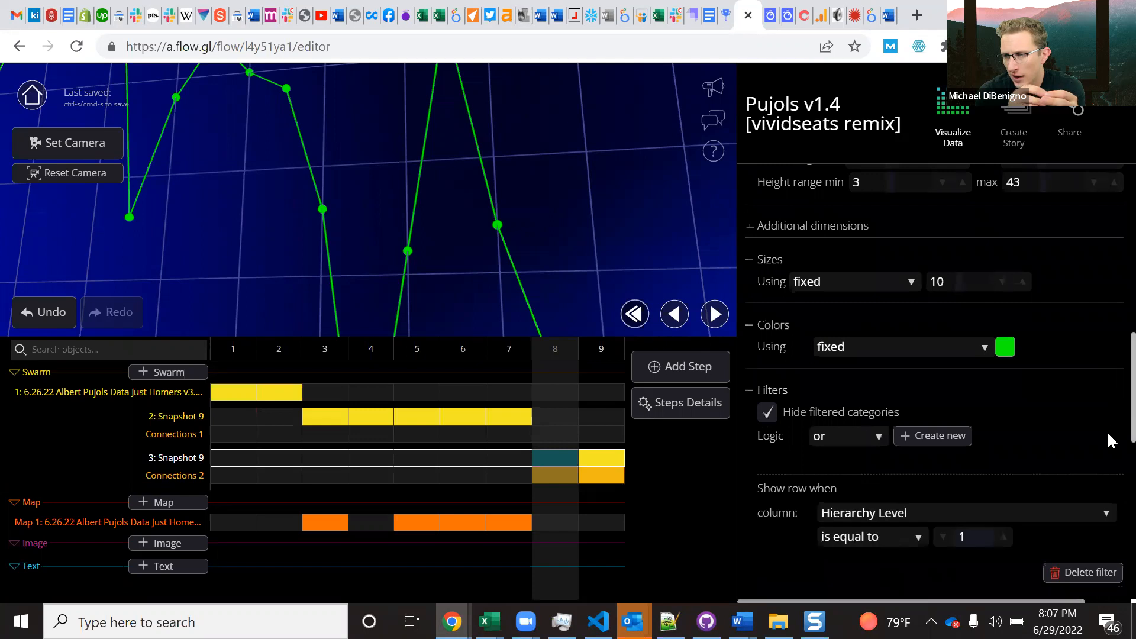
scroll(1111, 429, down, 2)
scroll(1060, 416, up, 1)
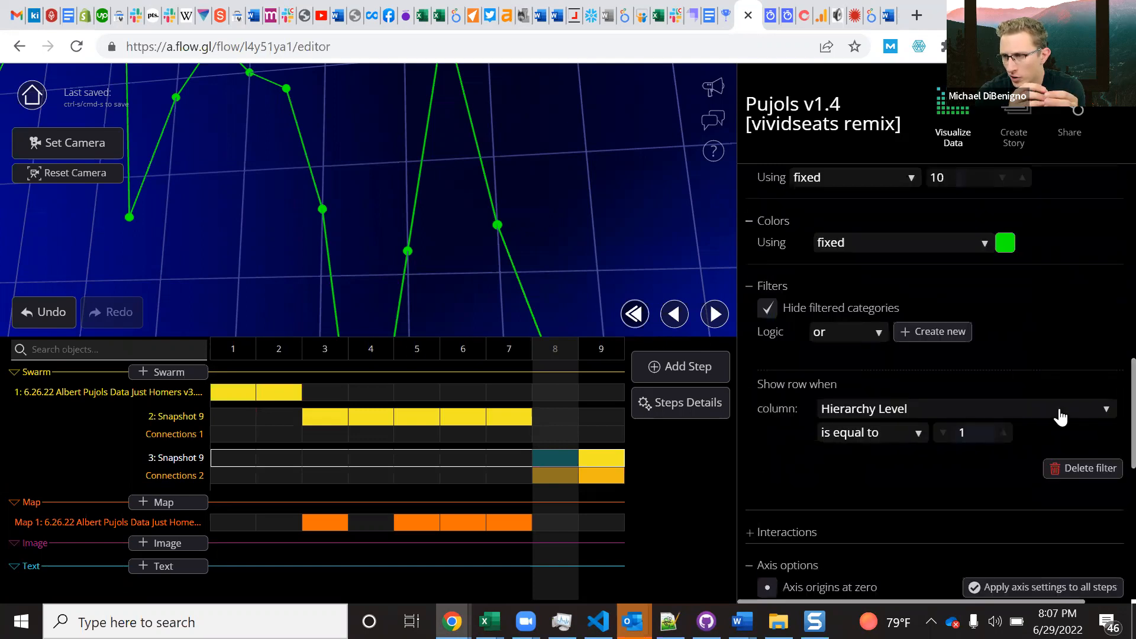
click(1059, 416)
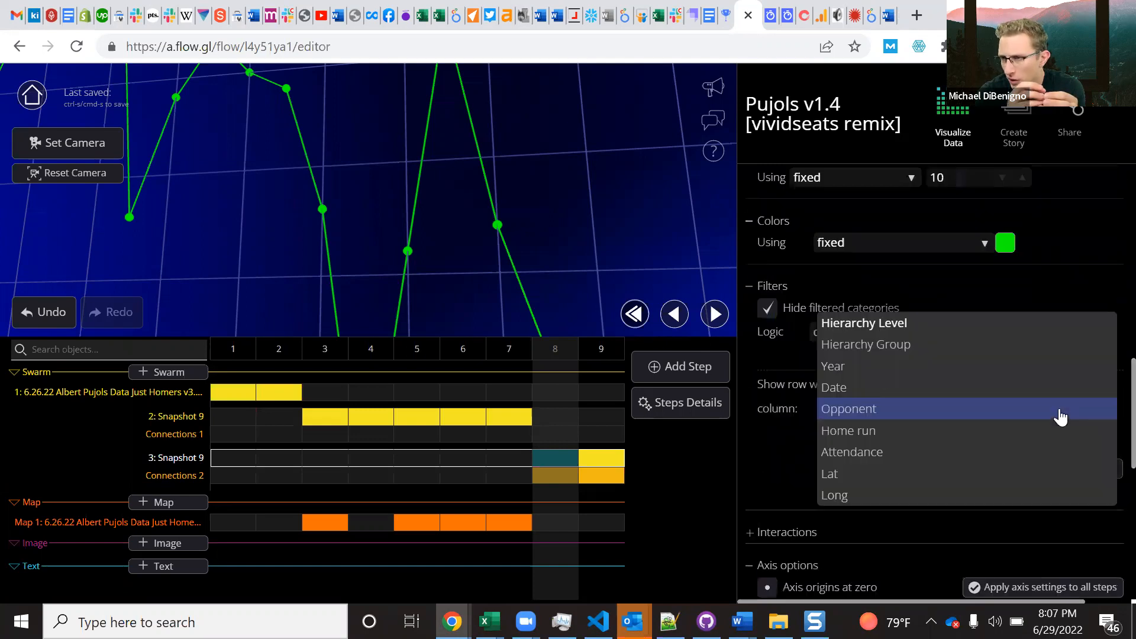
click(880, 366)
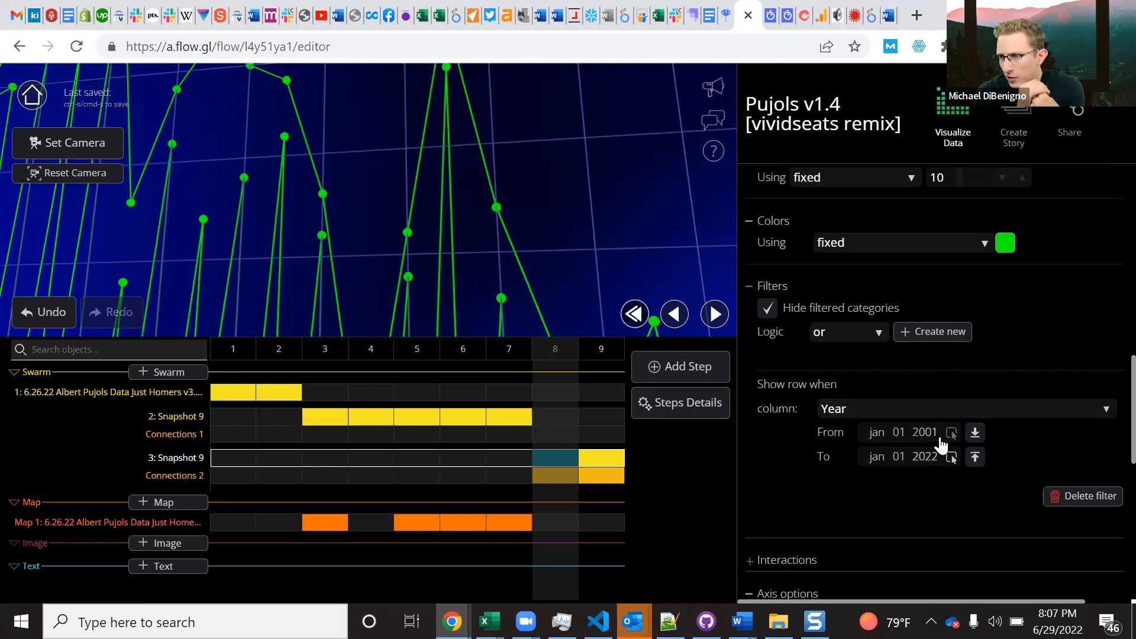
Set the end year of the Snapshot 9 swarm's Year filter to 2011
click(929, 432)
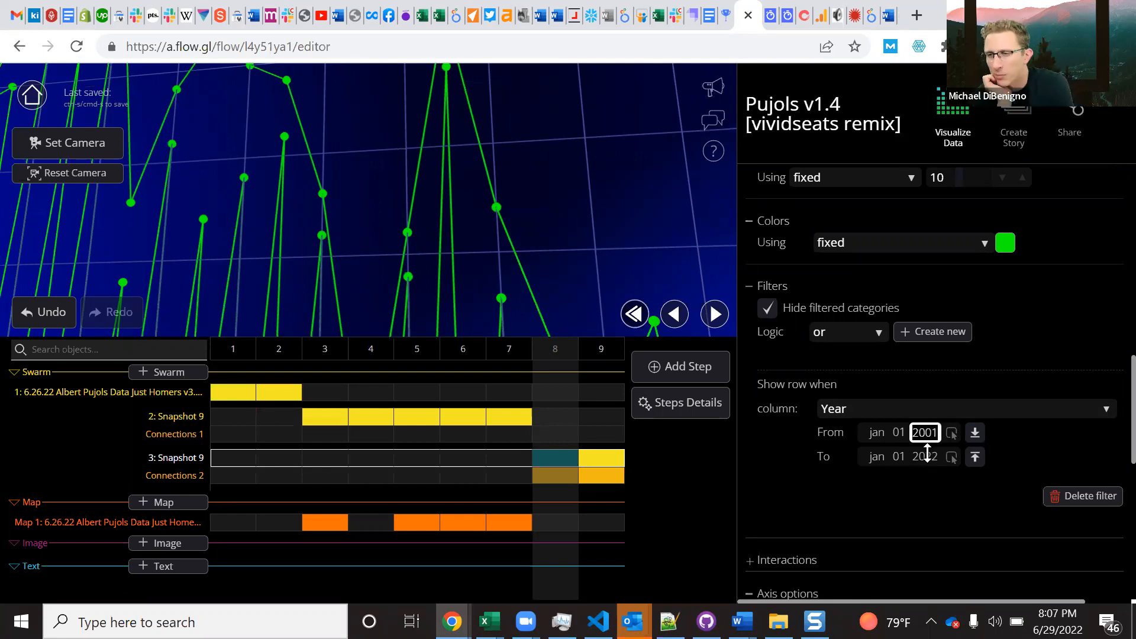
click(923, 456)
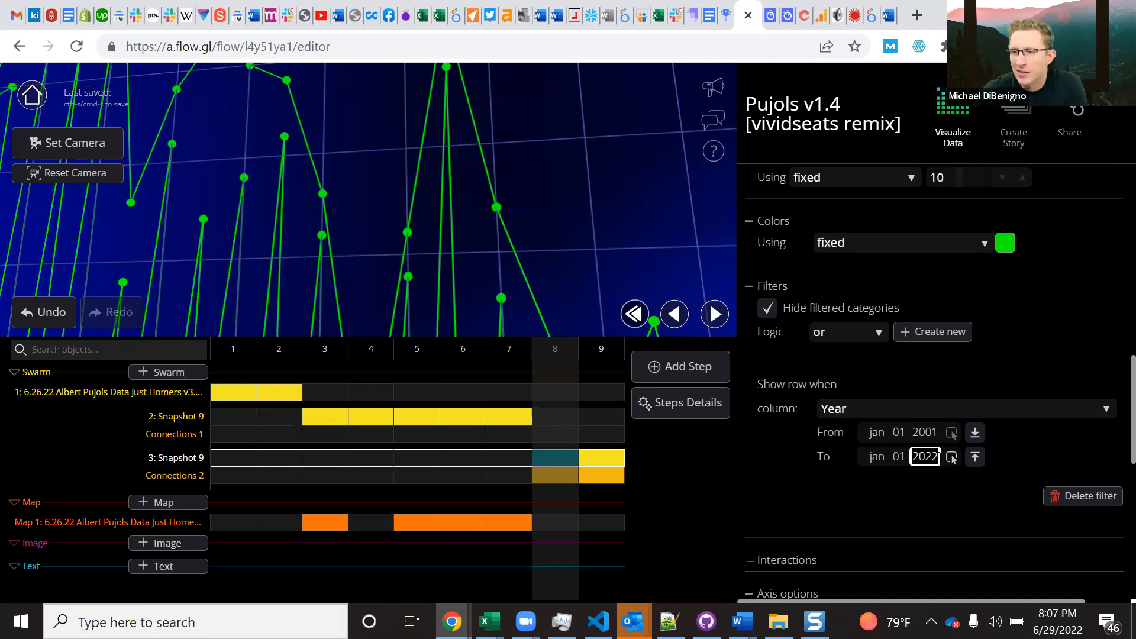
text(2012)
key(BackSpace)
text(1)
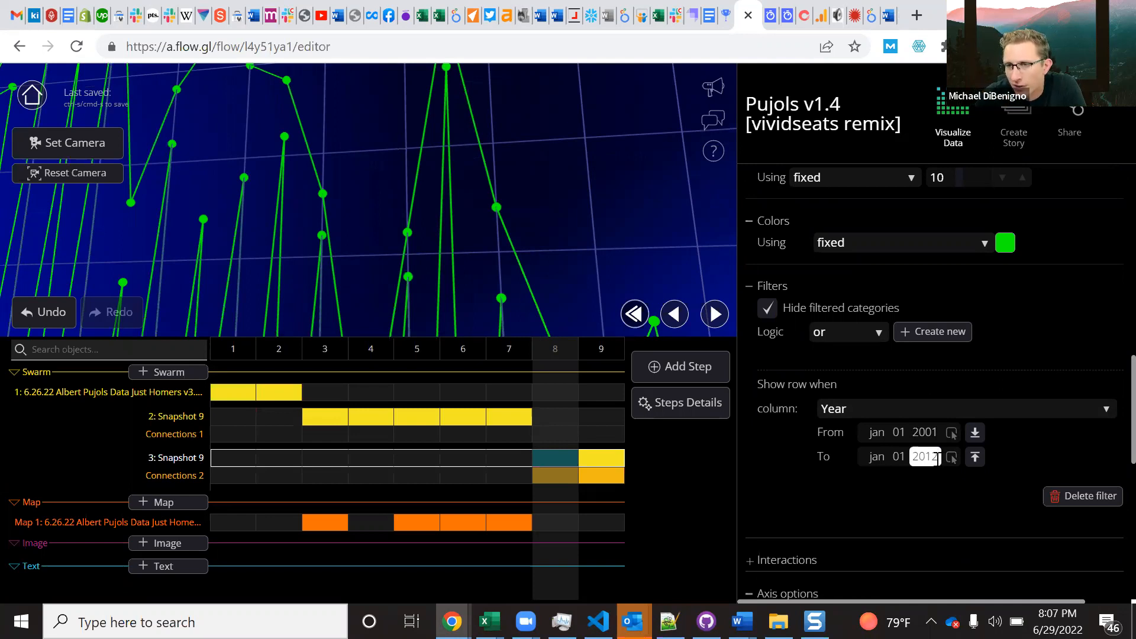
click(902, 485)
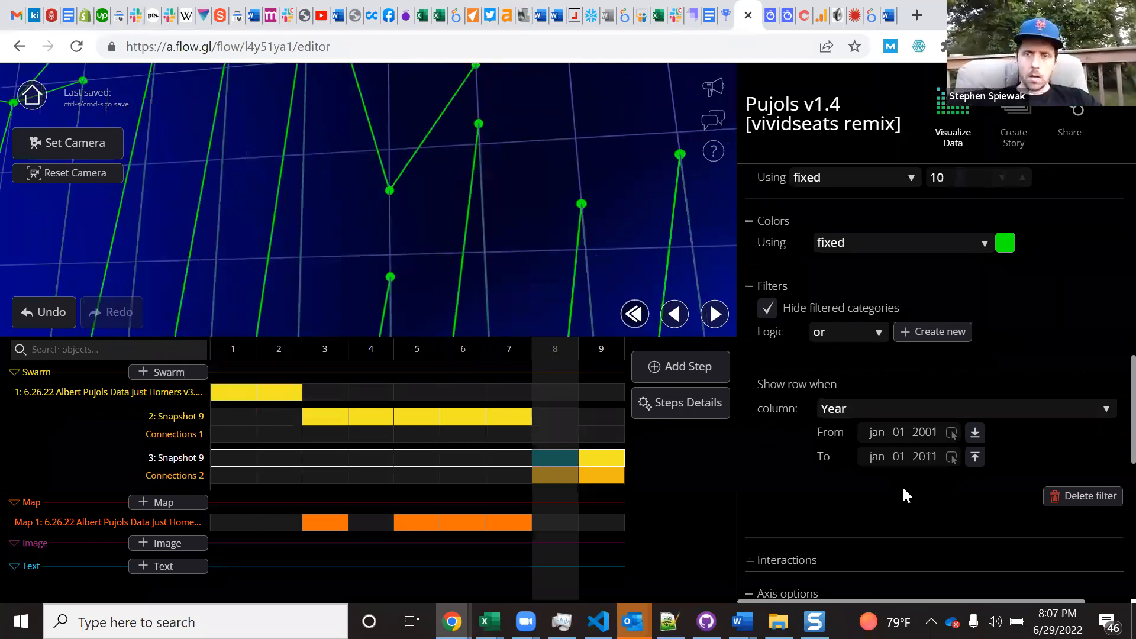
Check the logic options of the Snapshot 9 filter and review the swarm's size, color, axis and chart range settings
click(719, 402)
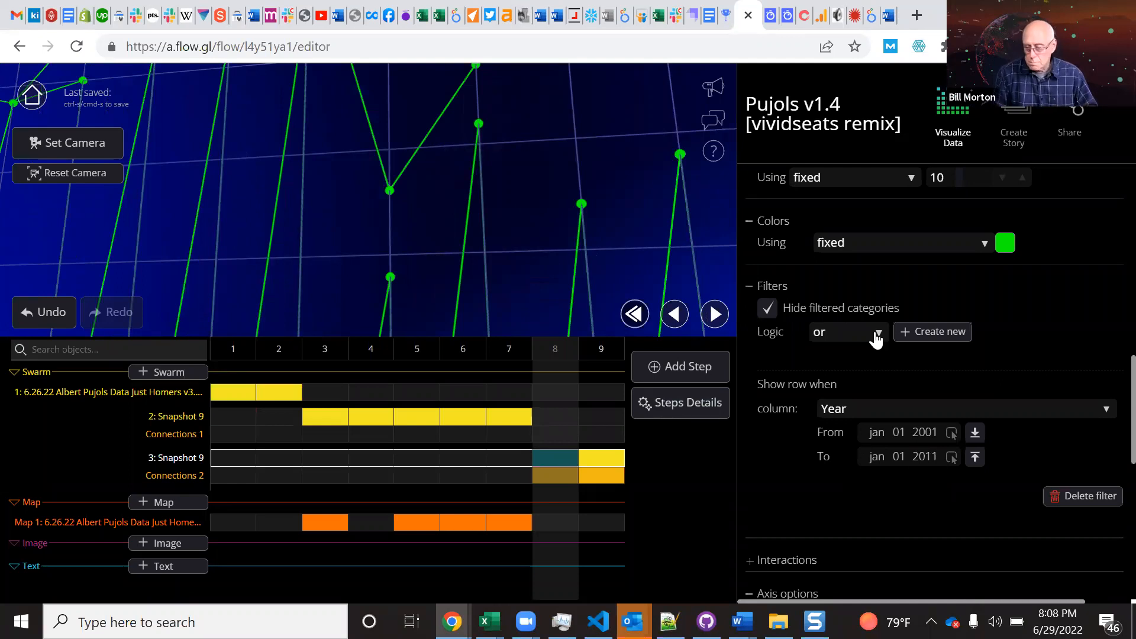
click(855, 340)
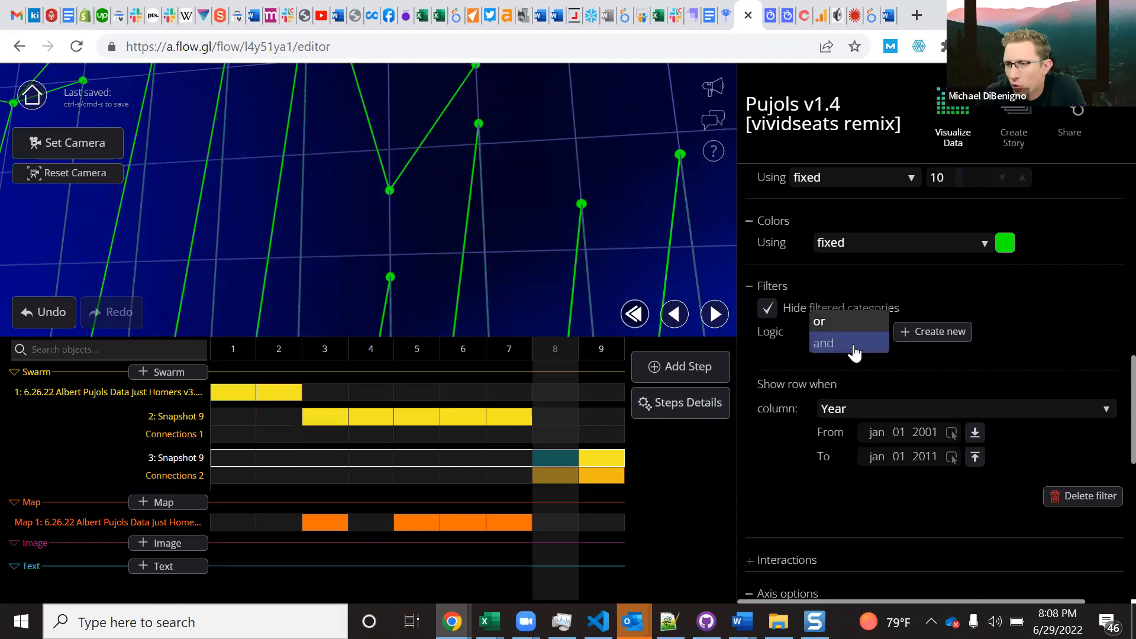
click(1000, 353)
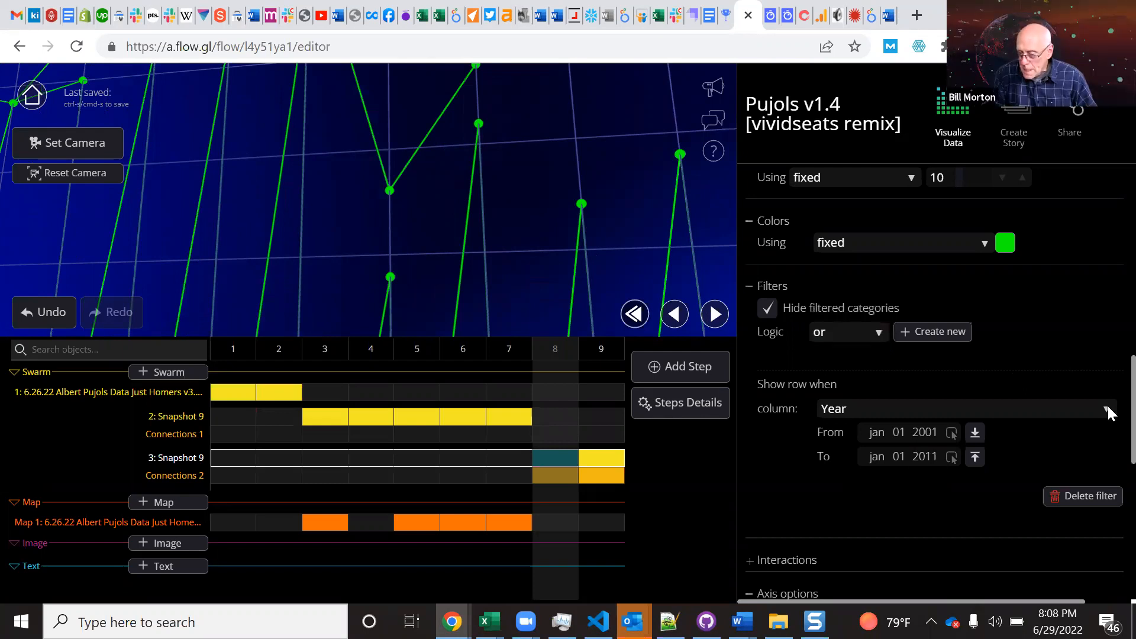
scroll(1108, 409, up, 1)
scroll(1108, 392, up, 2)
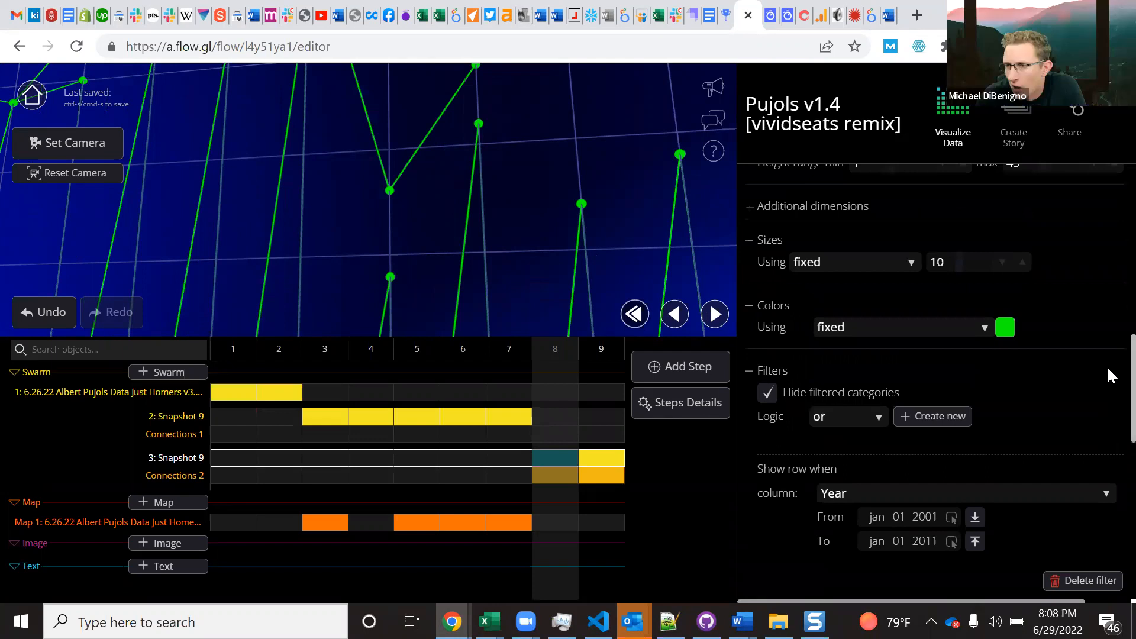
scroll(1108, 388, down, 3)
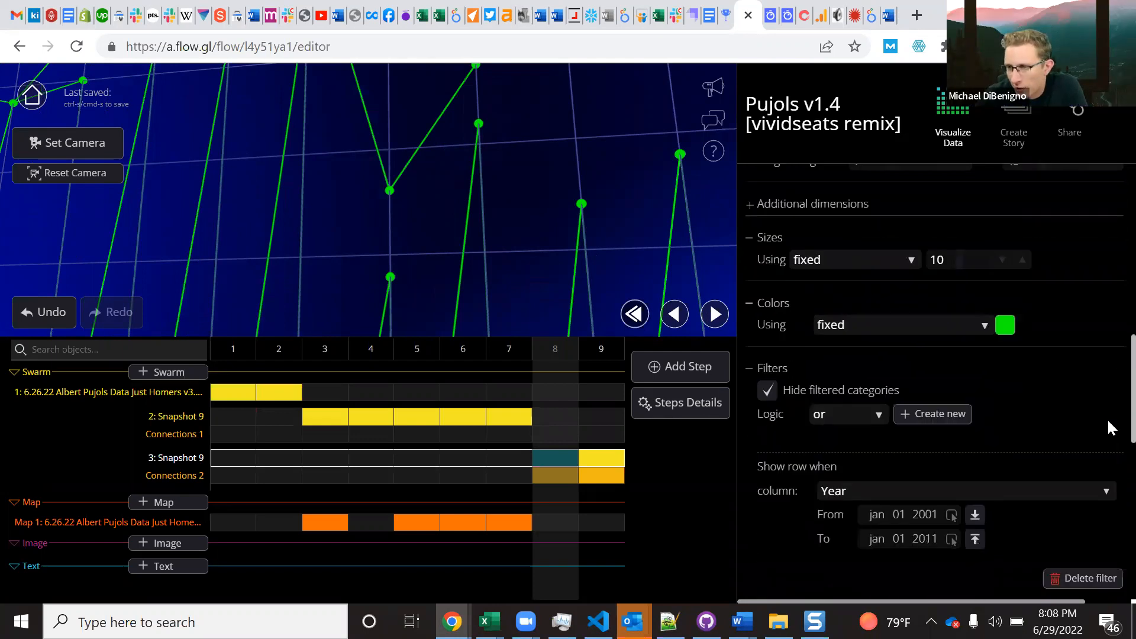
scroll(1108, 323, up, 3)
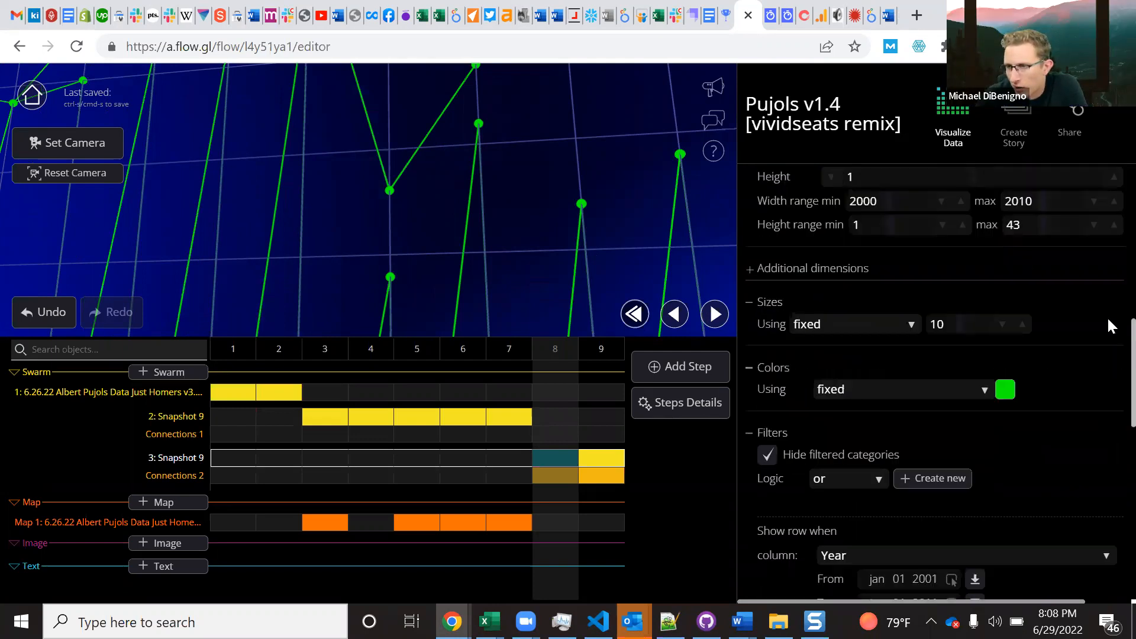
scroll(1109, 307, up, 4)
scroll(1110, 296, up, 2)
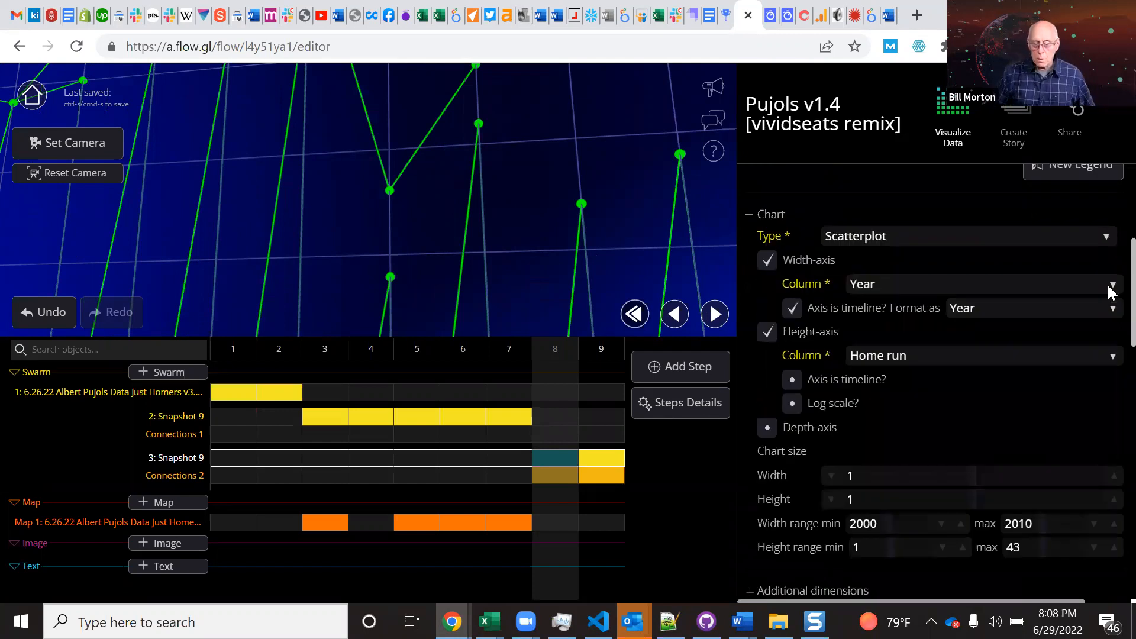
scroll(1107, 290, up, 1)
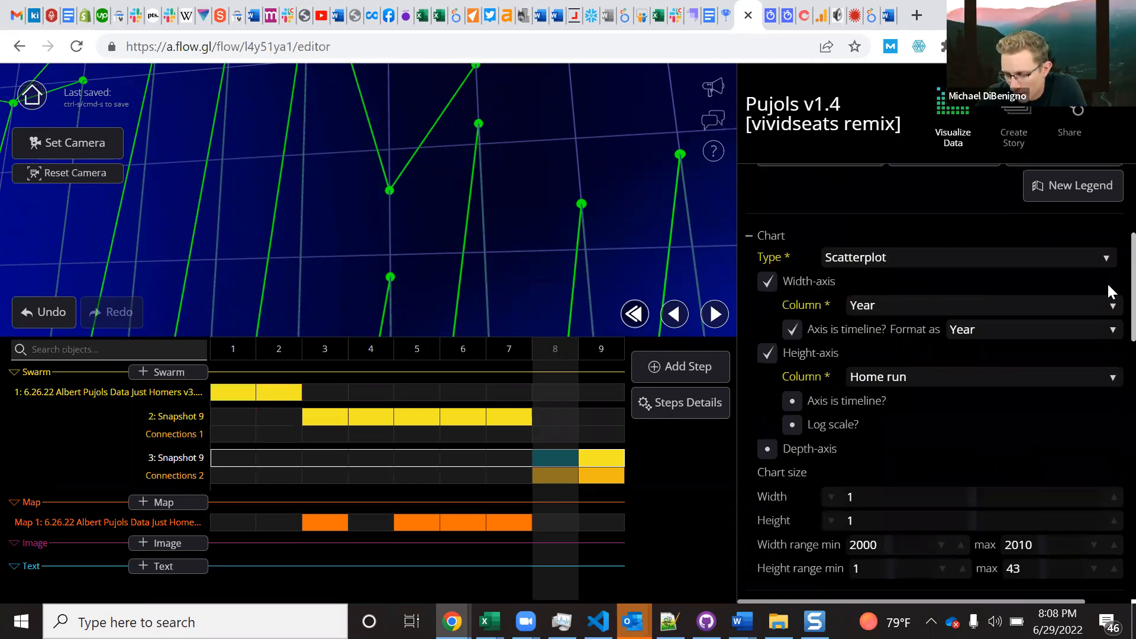
Review the chart range, size, color, filter and axis settings of Swarm 3 and view the whole home run chart
scroll(1106, 331, down, 3)
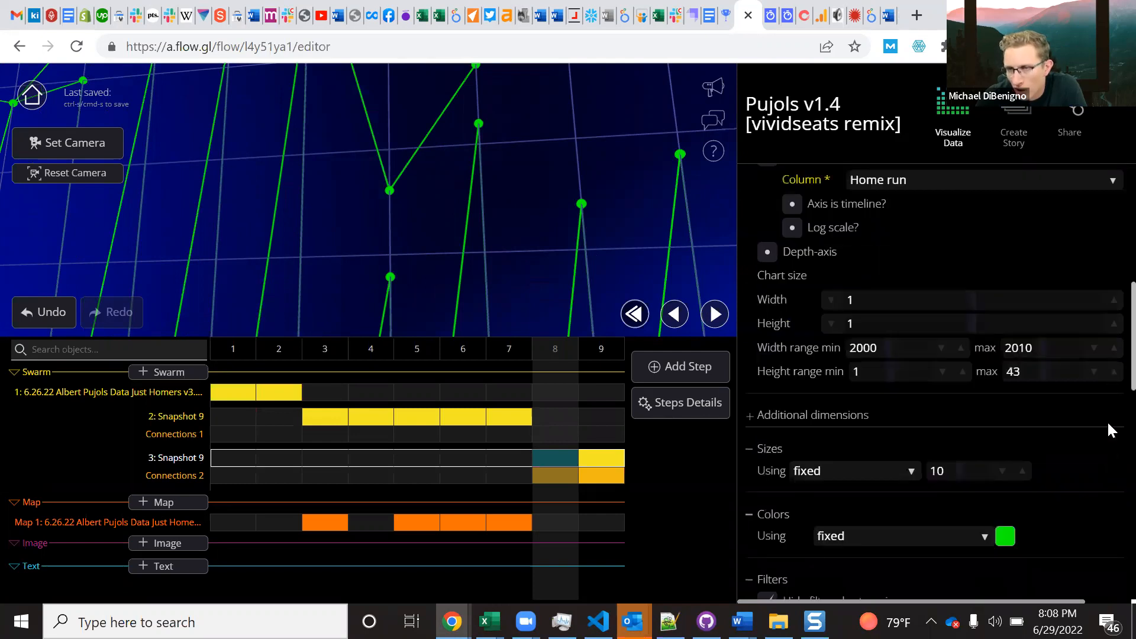
scroll(1111, 432, down, 2)
scroll(1111, 453, down, 4)
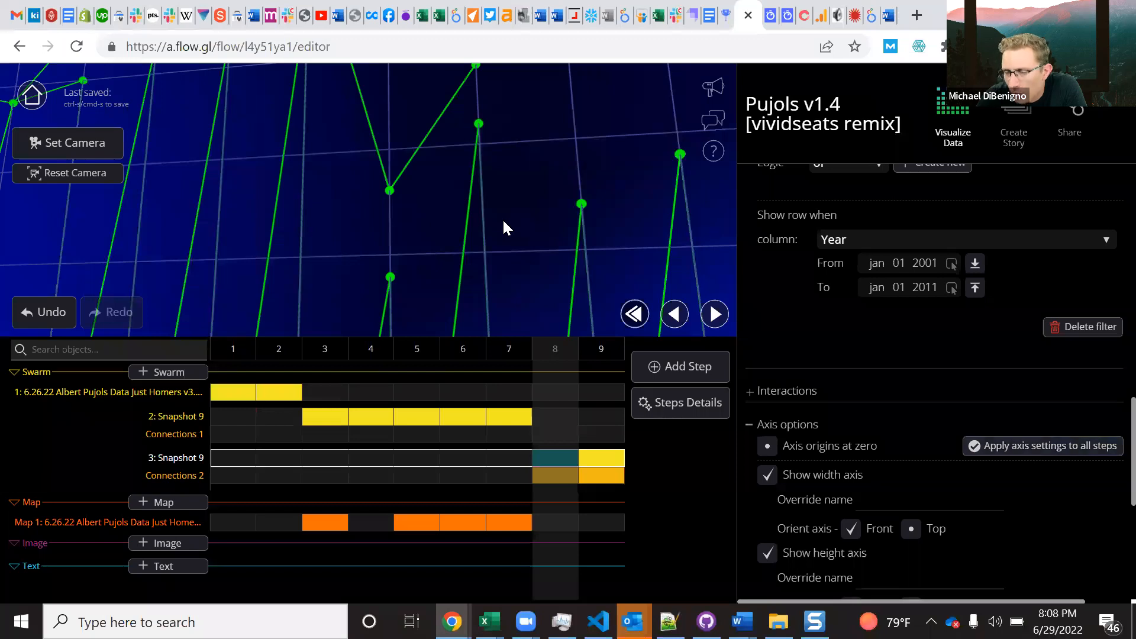
scroll(504, 222, down, 3)
scroll(503, 221, down, 3)
scroll(504, 222, down, 2)
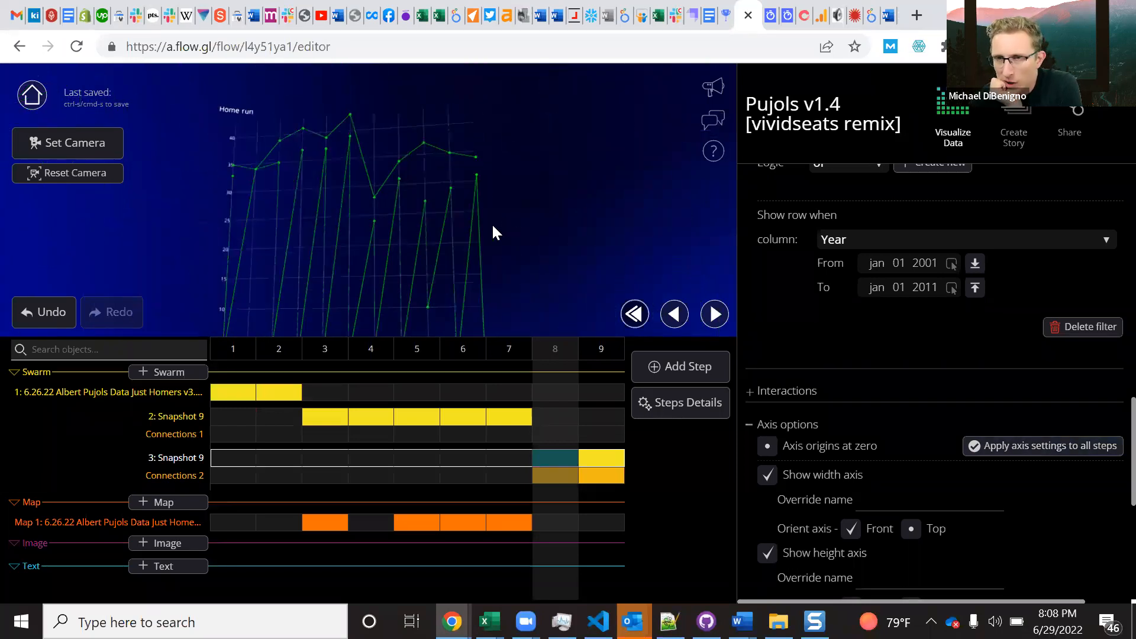
drag(514, 314, 525, 294)
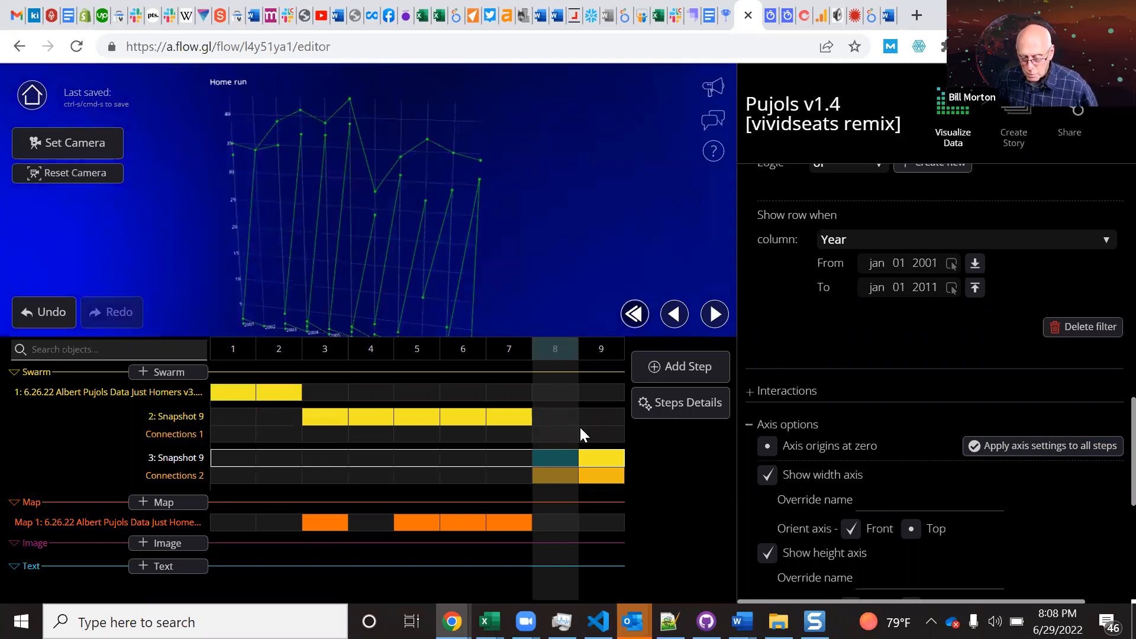
Inspect the Connections 2 settings and the data, map, size and color settings of Swarm 2 at step 8
click(558, 480)
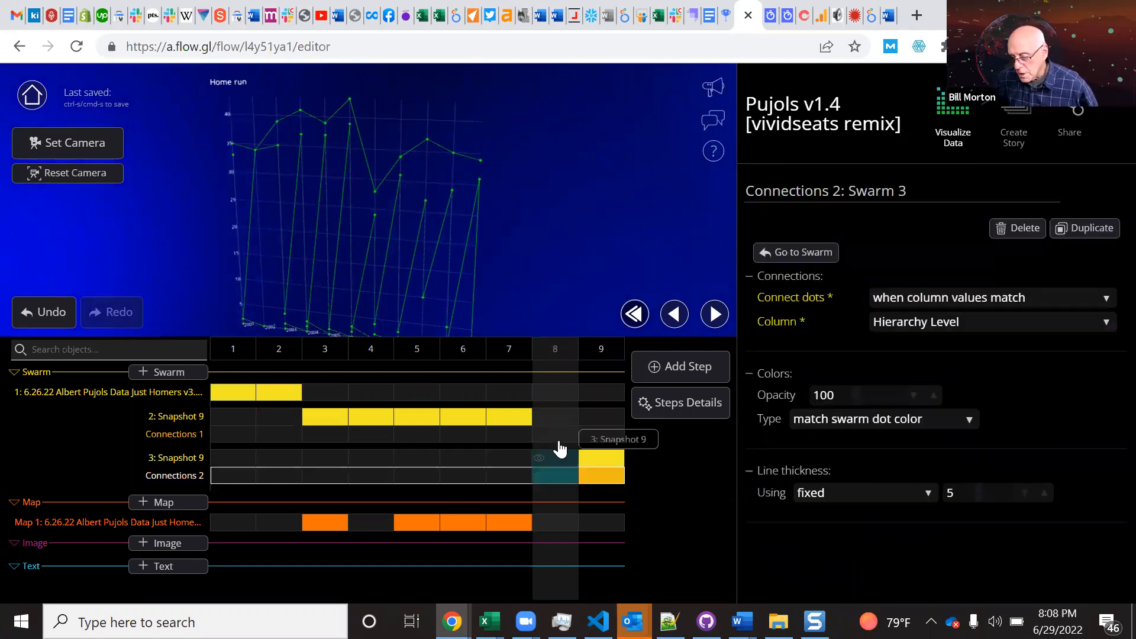
click(556, 421)
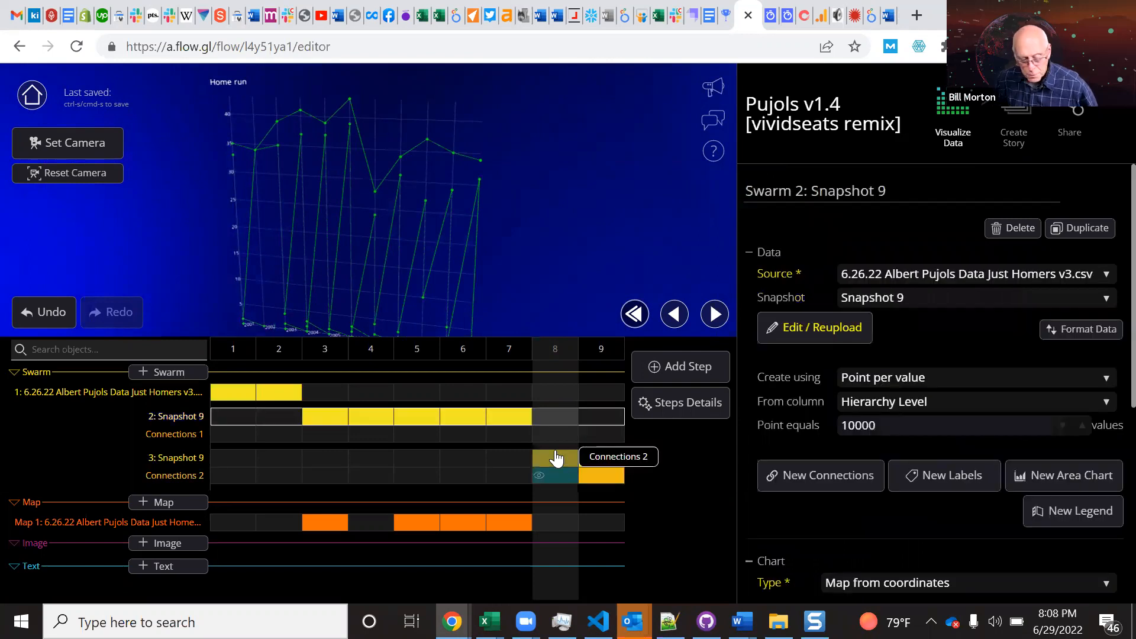
click(539, 418)
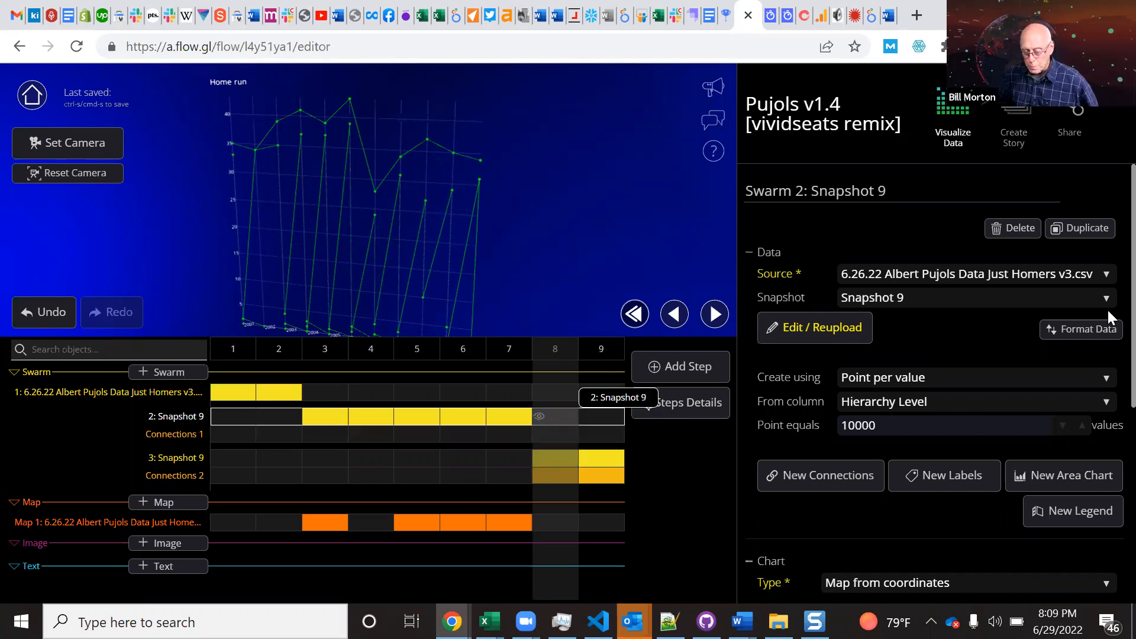
scroll(1108, 472, down, 3)
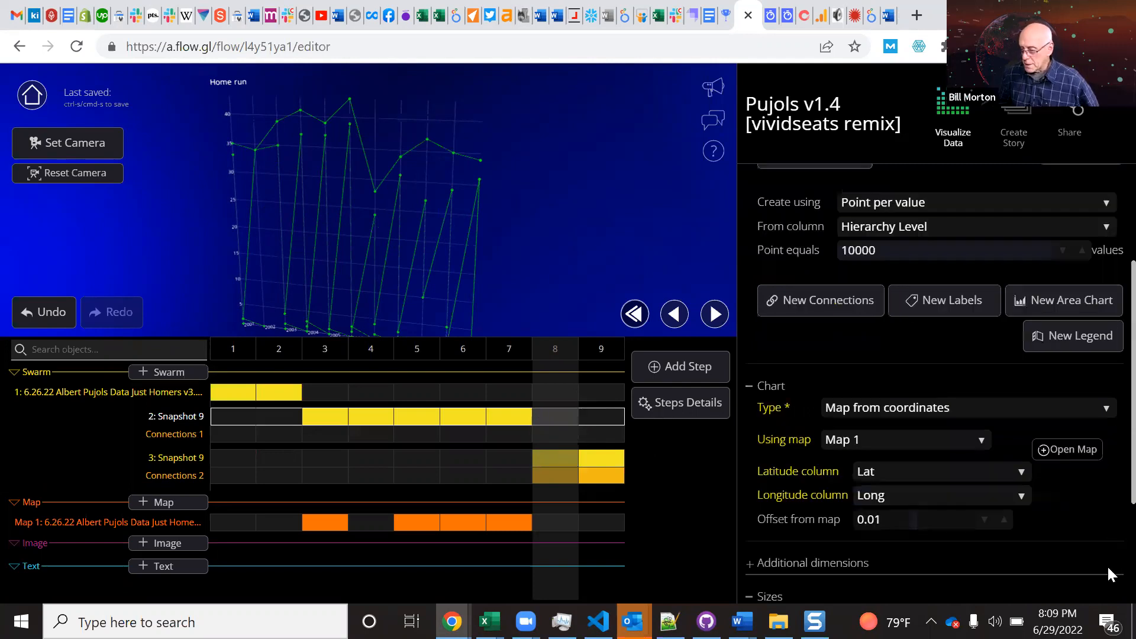
scroll(1108, 573, down, 3)
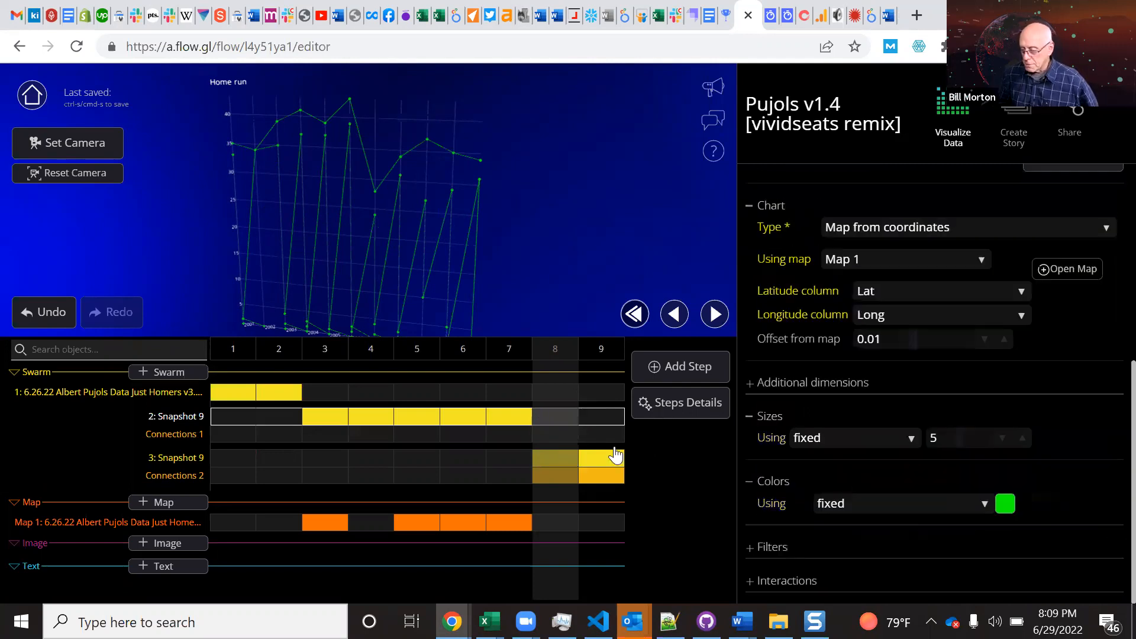
Set the filter logic of Swarm 3 (Snapshot 9) in step 8 to "and"
click(556, 467)
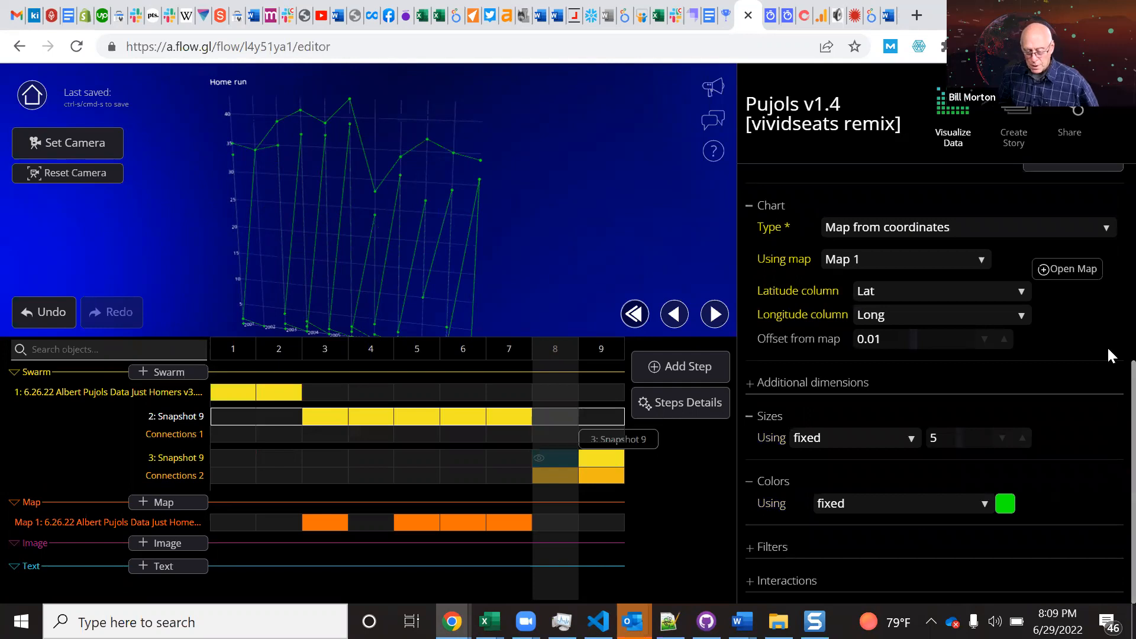
scroll(1108, 501, down, 5)
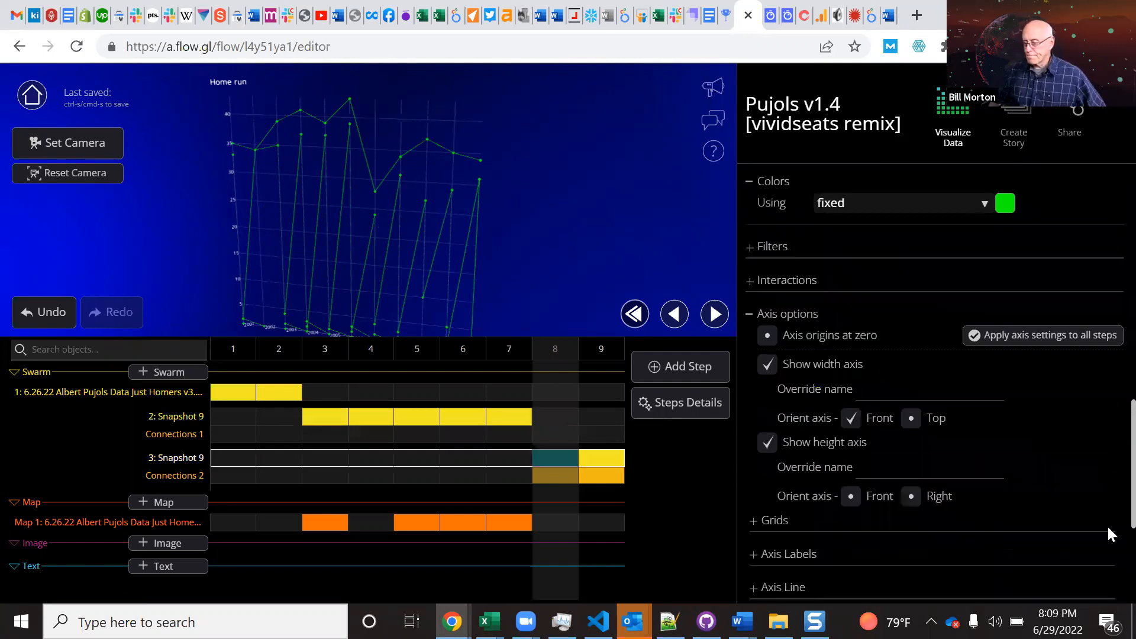
scroll(1109, 544, up, 1)
scroll(1110, 585, down, 5)
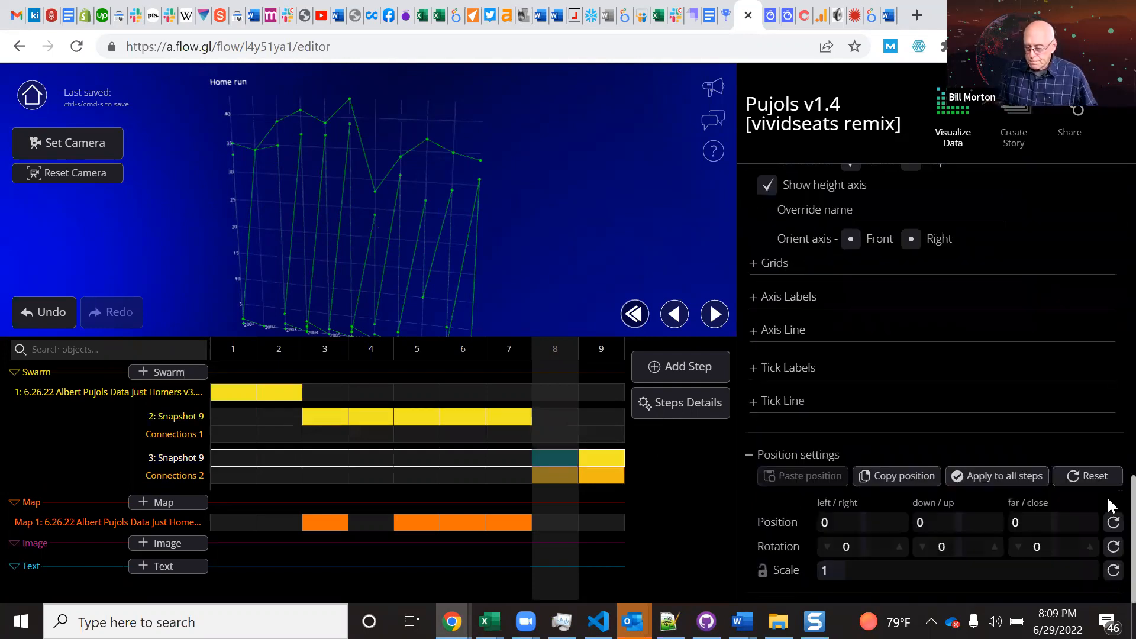
scroll(1107, 501, up, 4)
scroll(790, 293, up, 1)
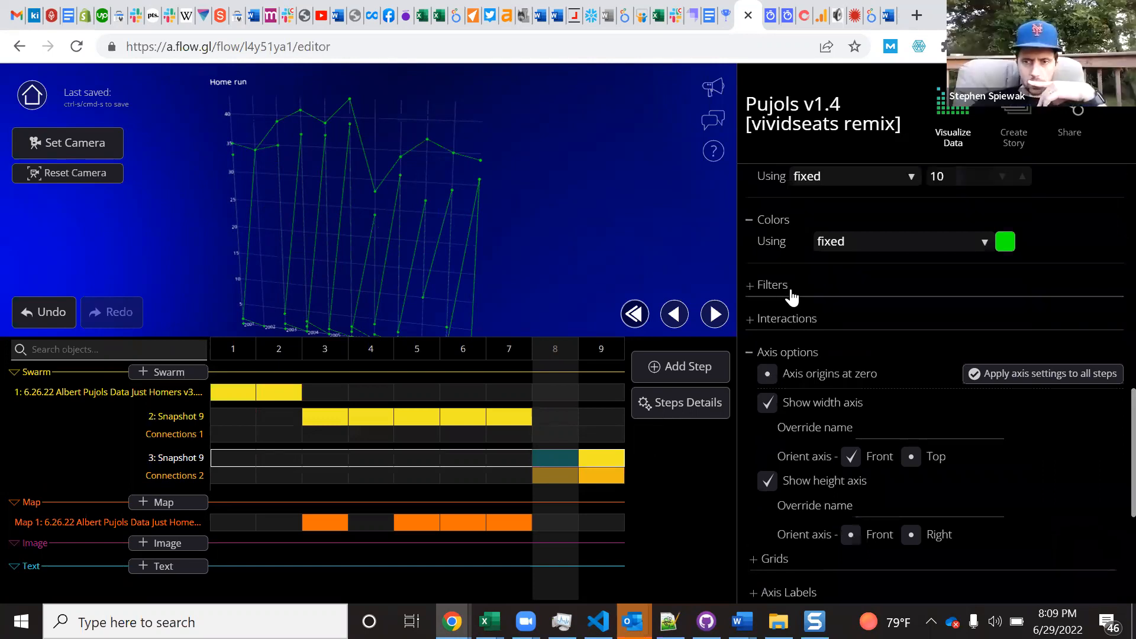
click(789, 289)
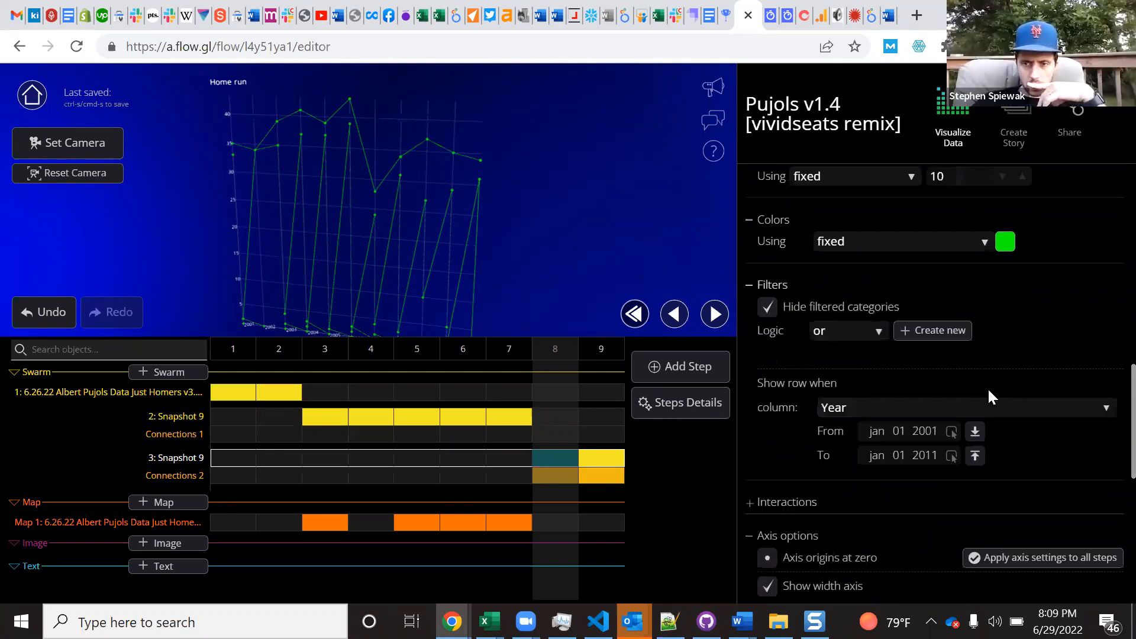
click(850, 333)
click(848, 342)
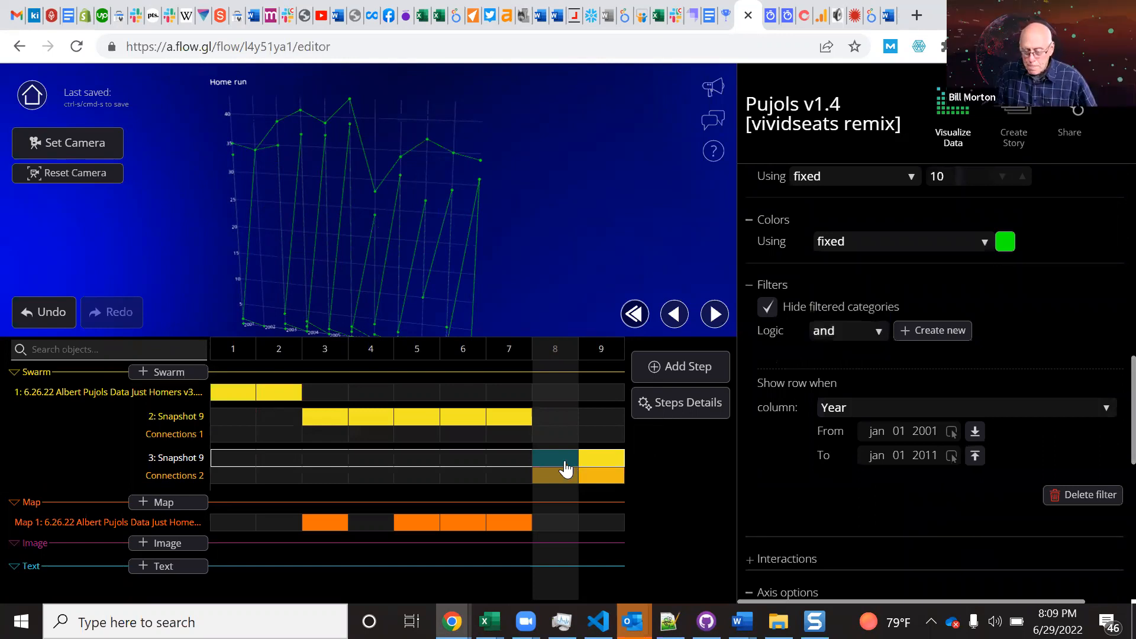
Create an additional filter for Swarm 3 that uses the Hierarchy Level column
click(946, 337)
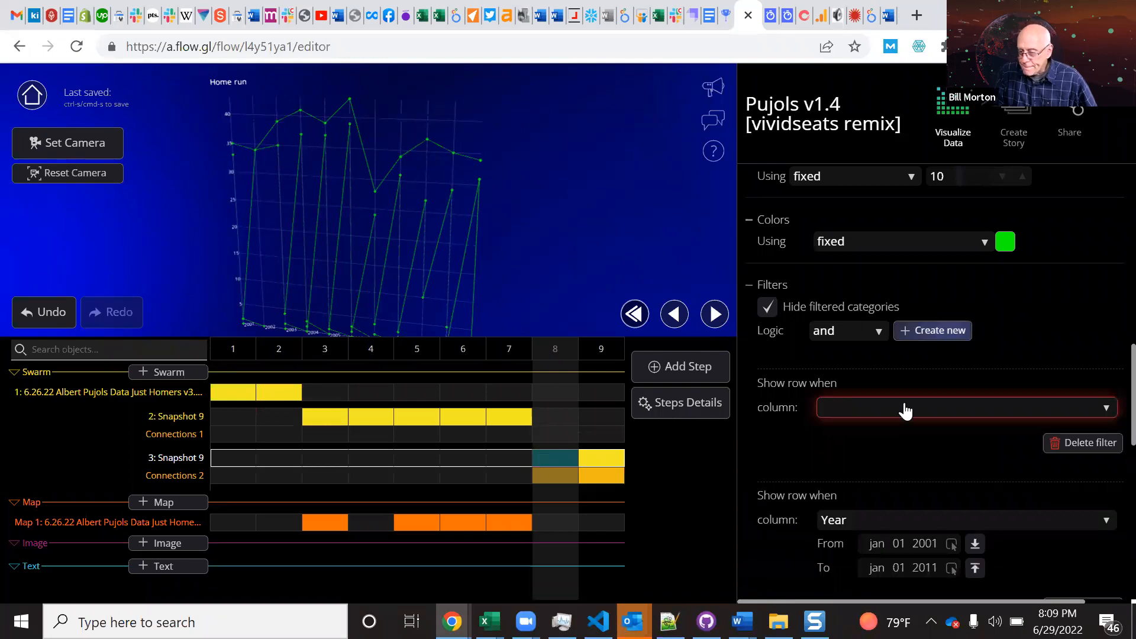
click(902, 411)
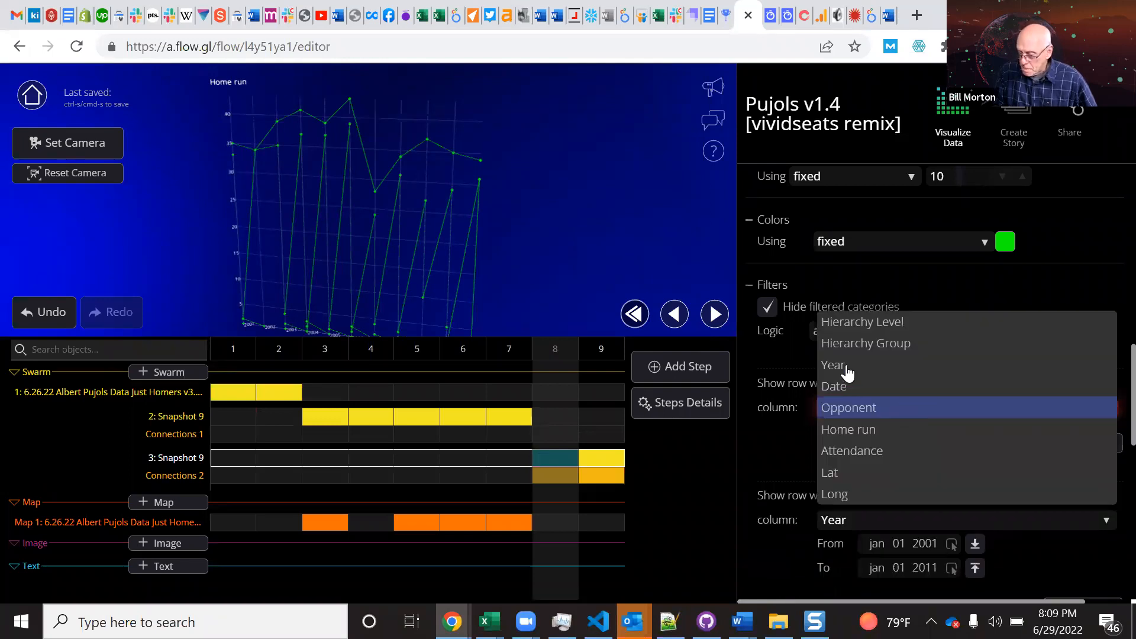
click(846, 364)
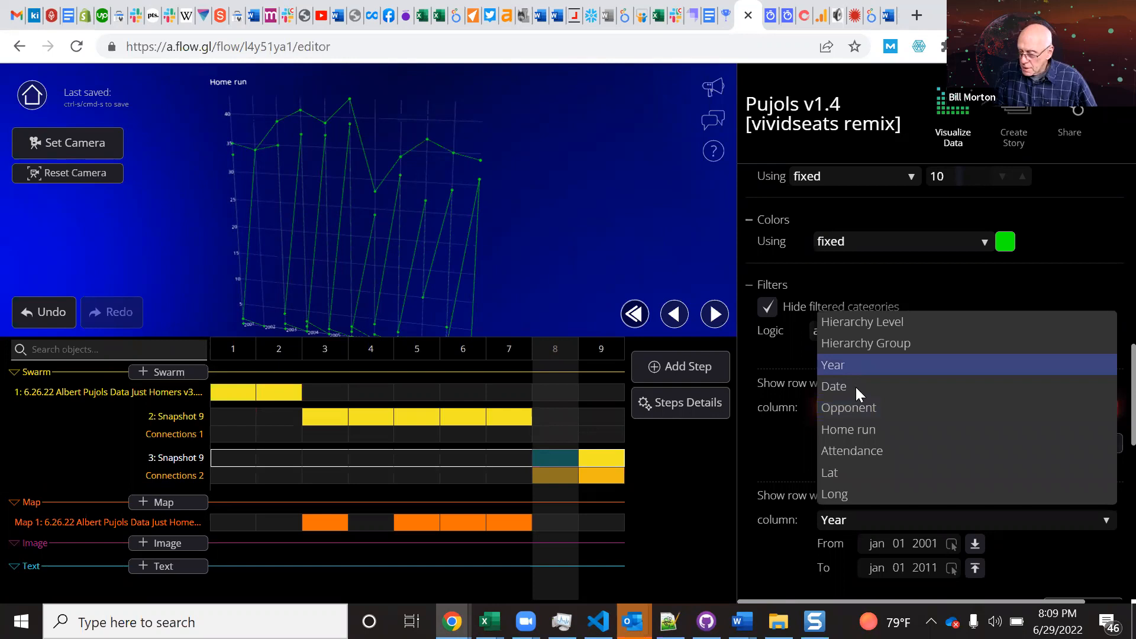
click(861, 408)
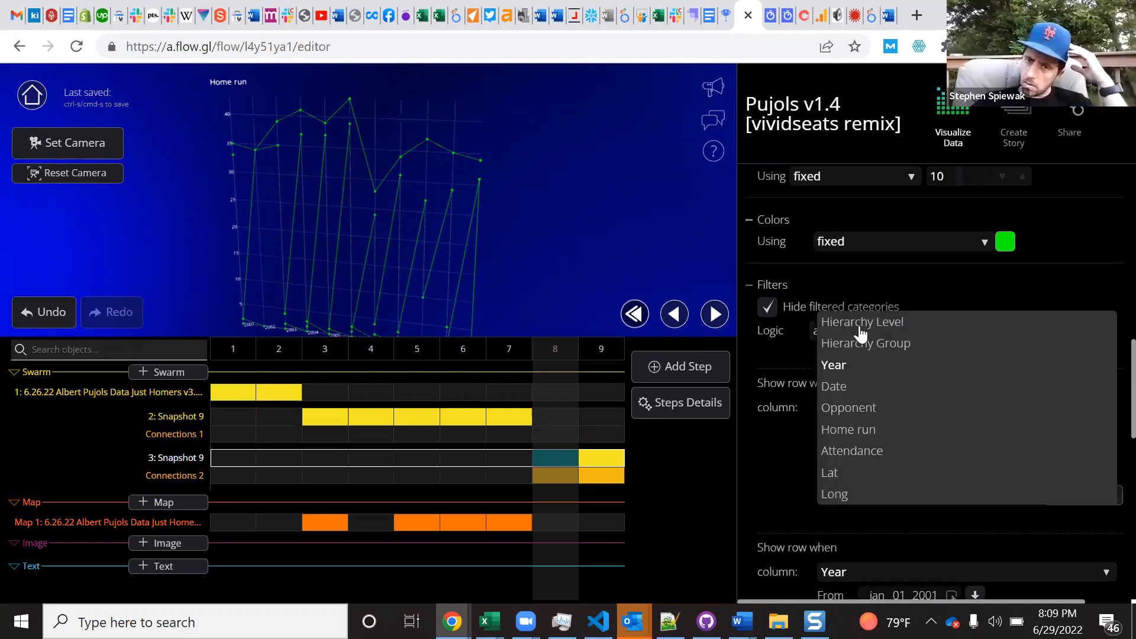
click(861, 323)
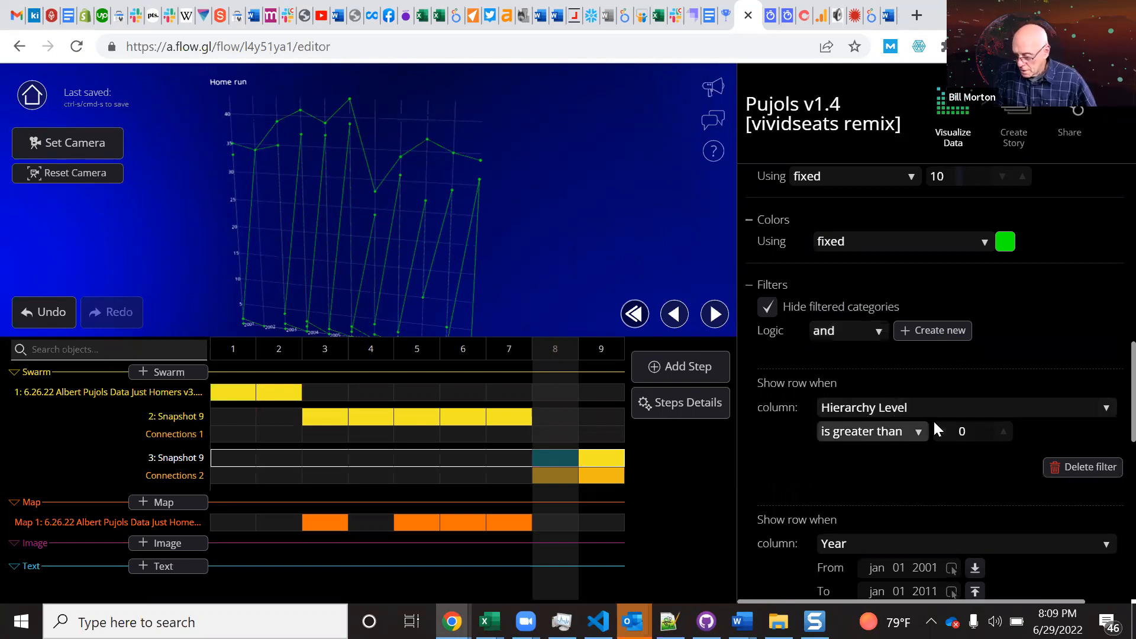
Set the Hierarchy Level filter's condition to "is equal to" 1
click(875, 452)
click(873, 452)
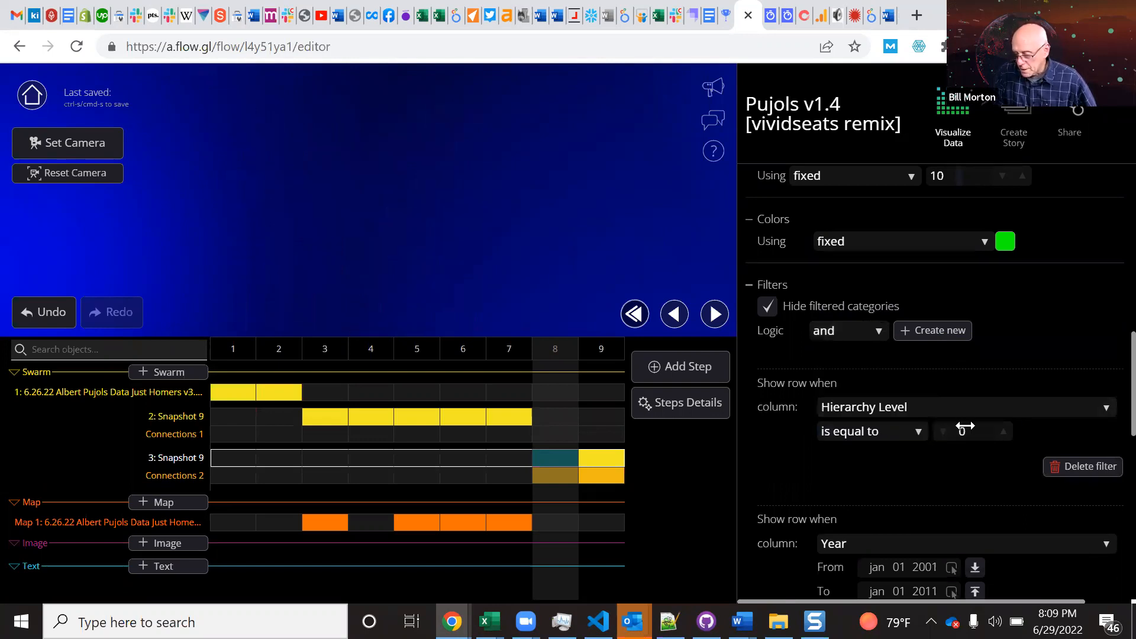
double_click(968, 430)
text(1)
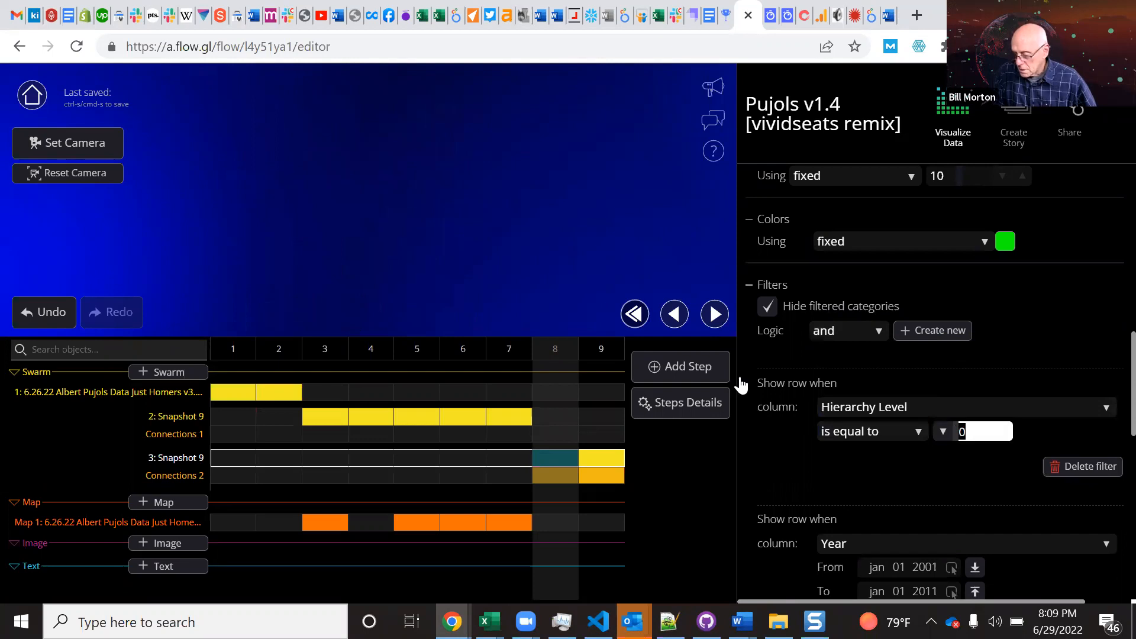
click(645, 268)
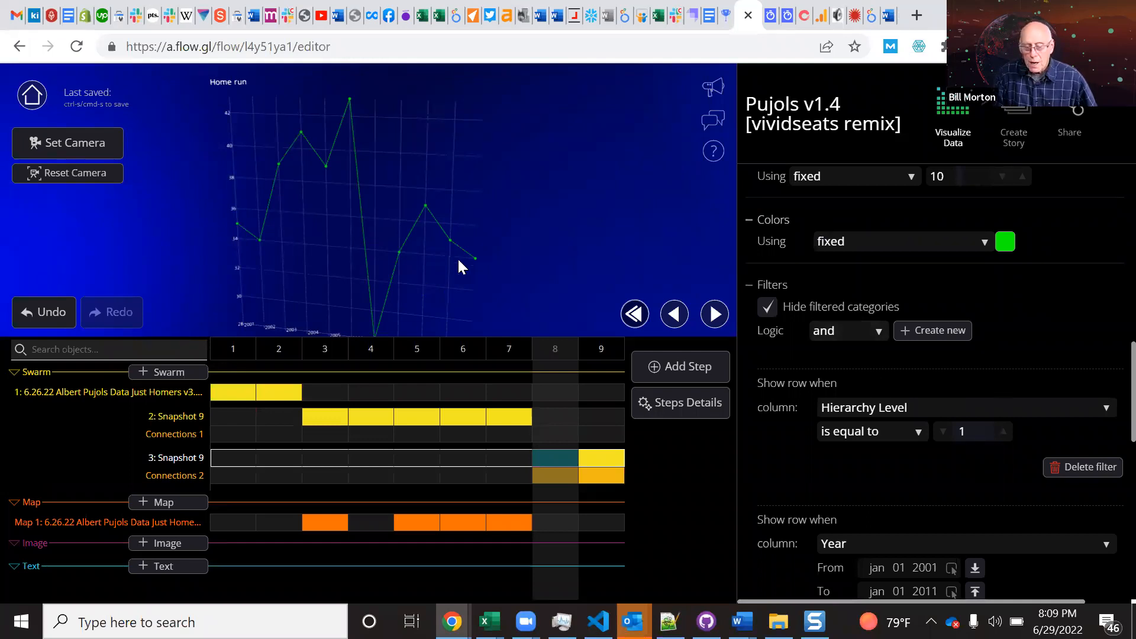
Set the camera for step 8 to show the whole filtered line chart with its Home run and Year axes
scroll(371, 243, down, 4)
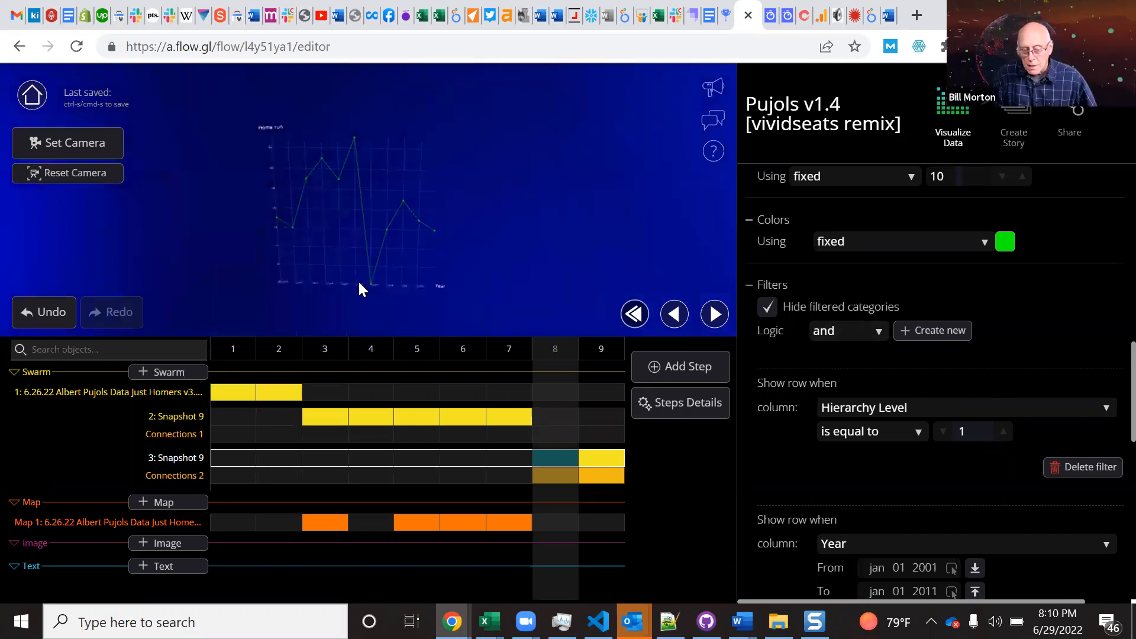
scroll(360, 288, up, 4)
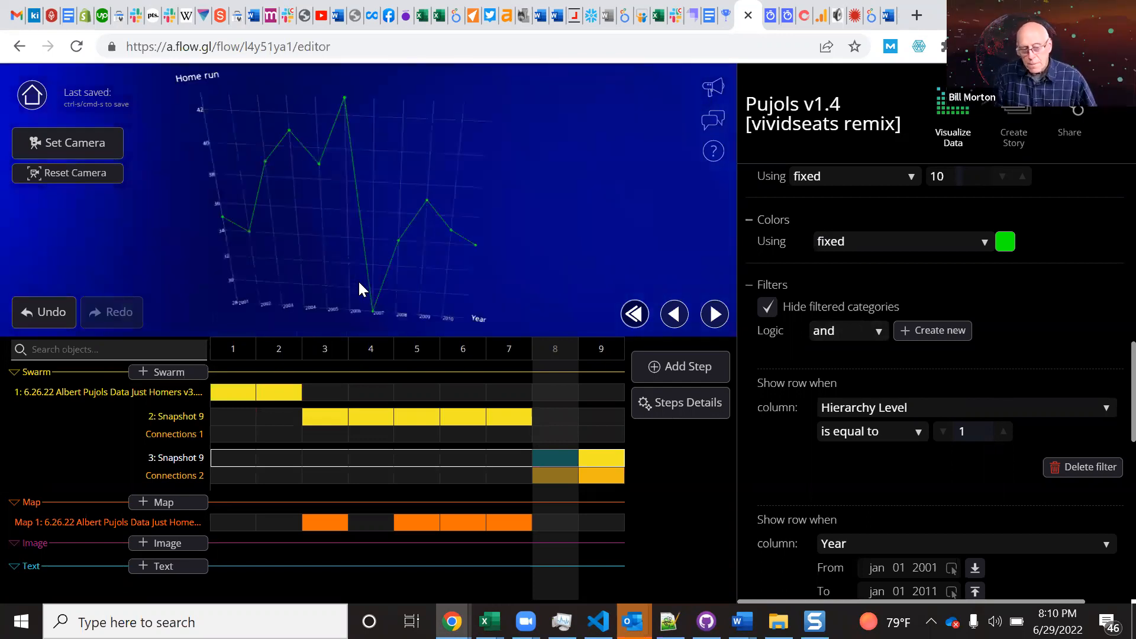
scroll(359, 289, up, 2)
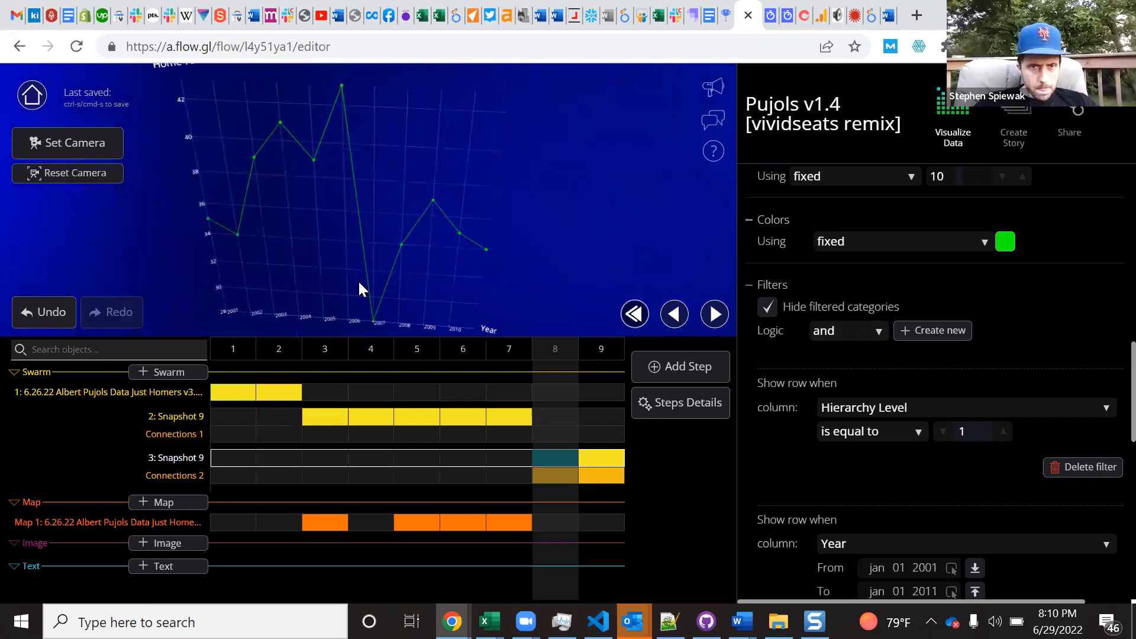
scroll(356, 297, up, 3)
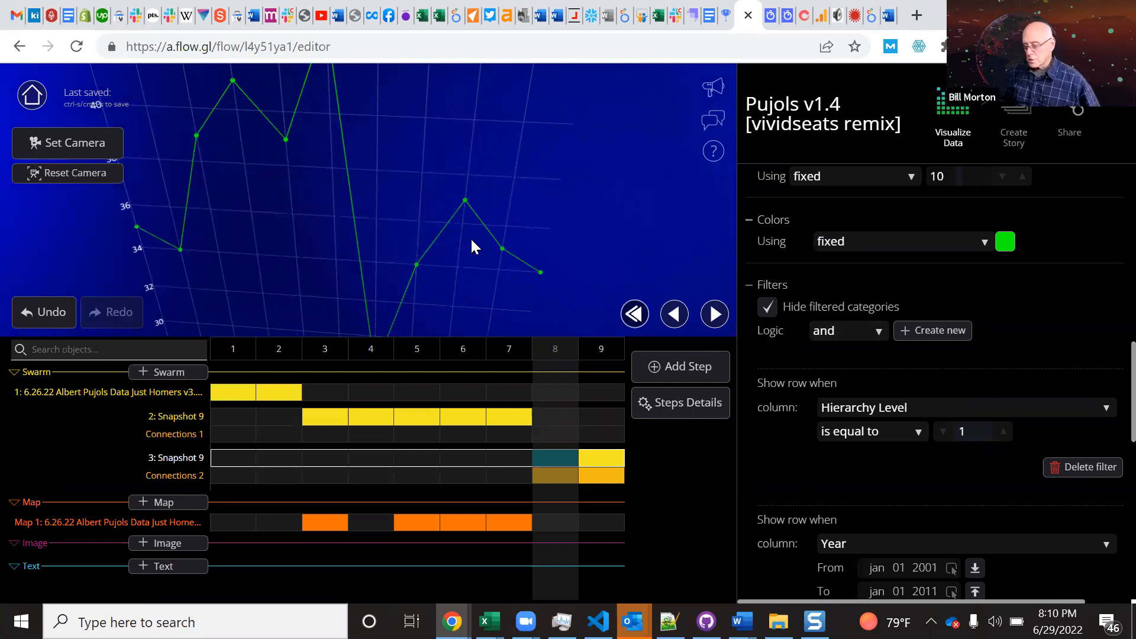
scroll(471, 241, down, 3)
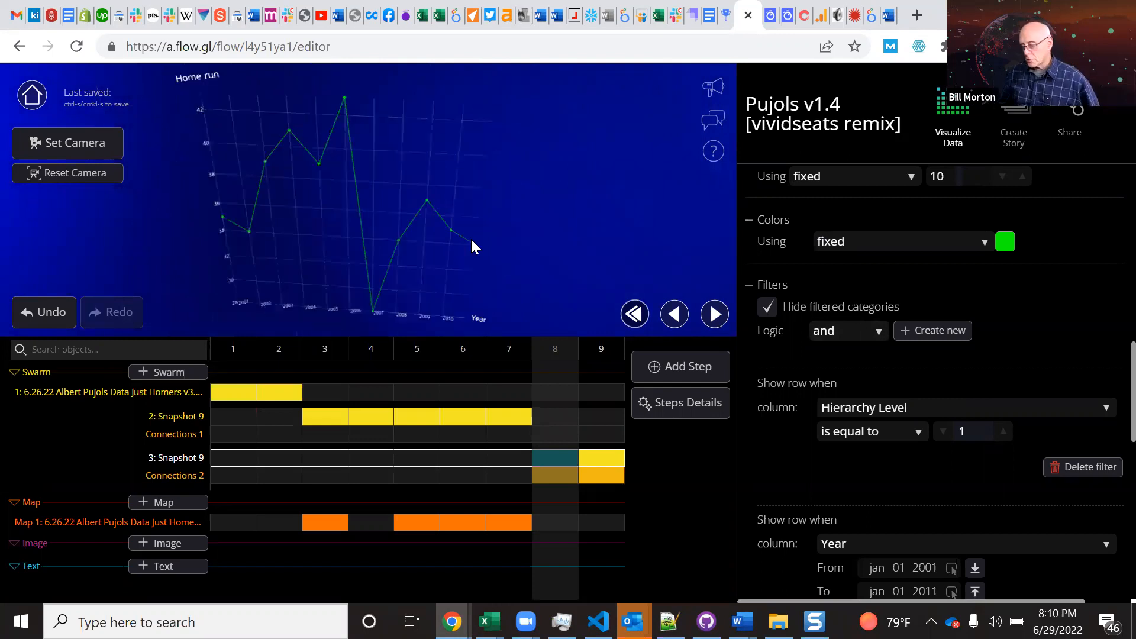
click(62, 144)
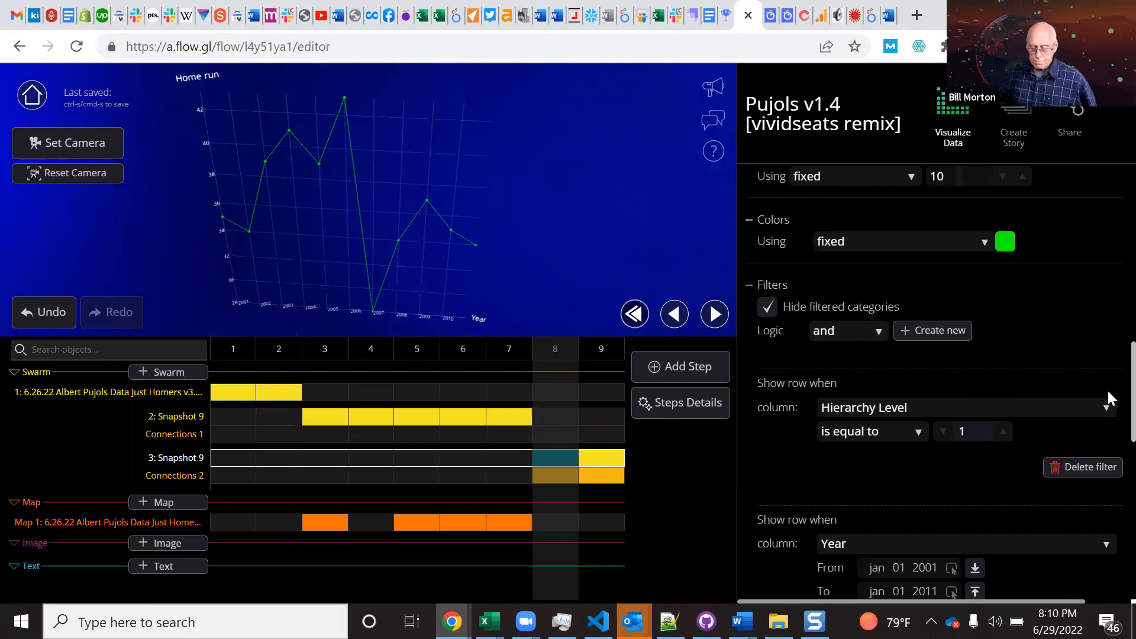
Review Swarm 3's filters, size, chart ranges, axis columns and data source settings
scroll(1108, 398, up, 1)
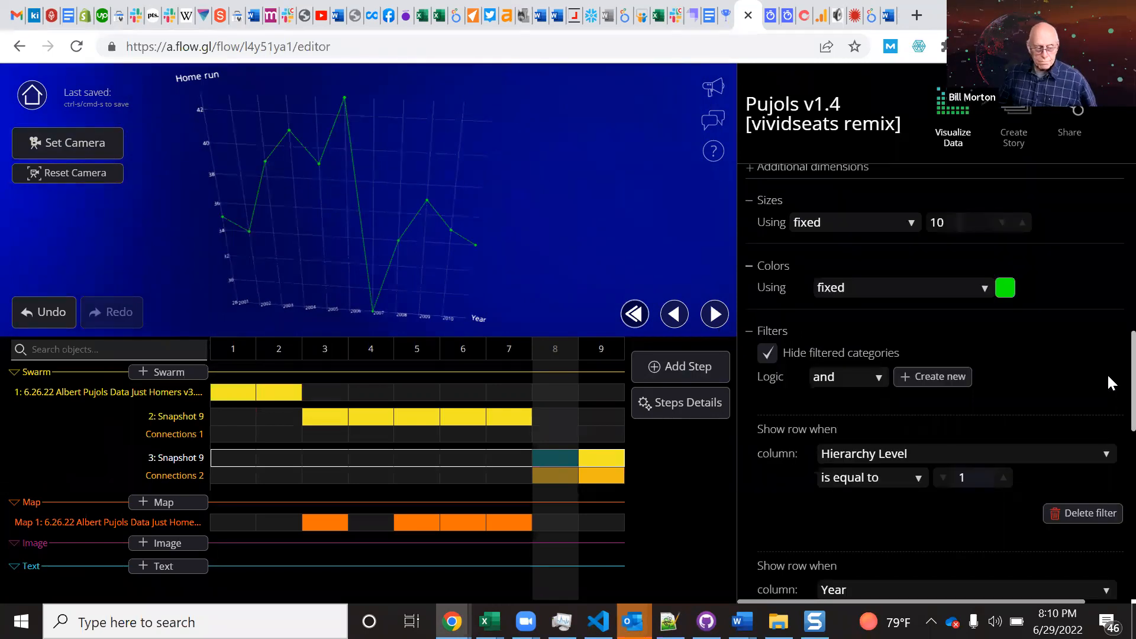
scroll(1110, 329, up, 2)
scroll(1111, 325, up, 5)
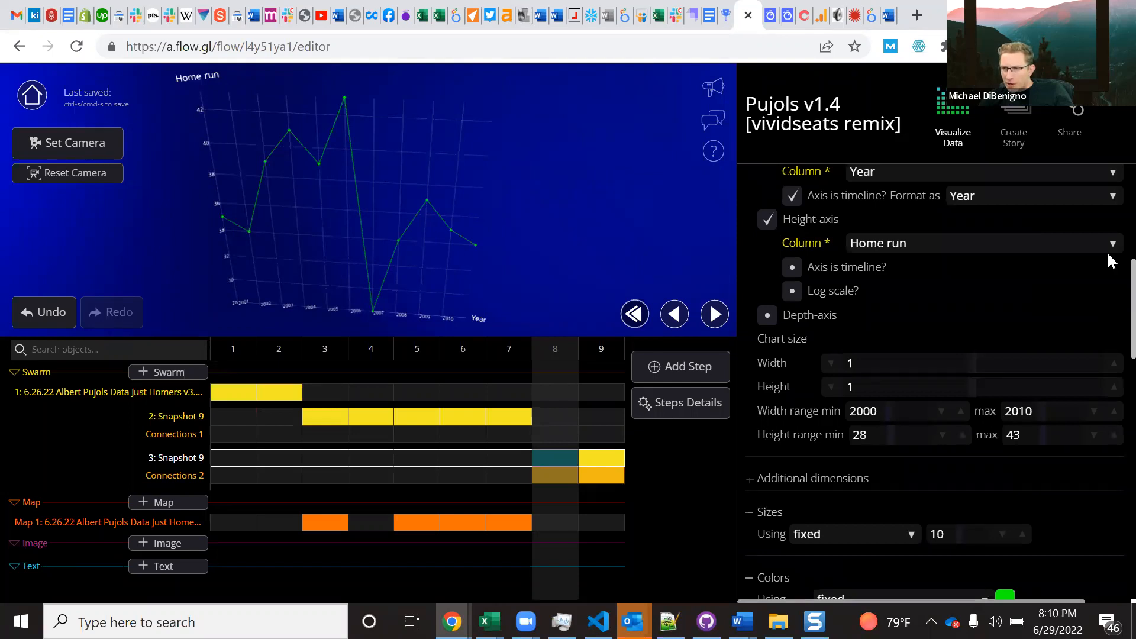
scroll(1108, 252, up, 5)
scroll(1108, 243, up, 2)
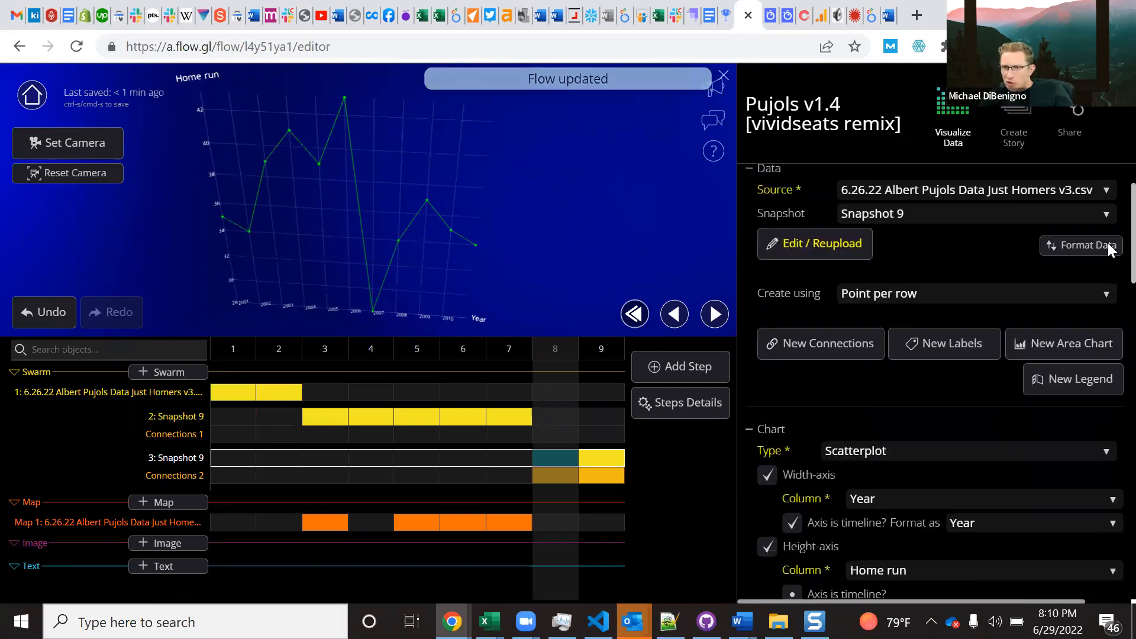
scroll(1111, 248, up, 1)
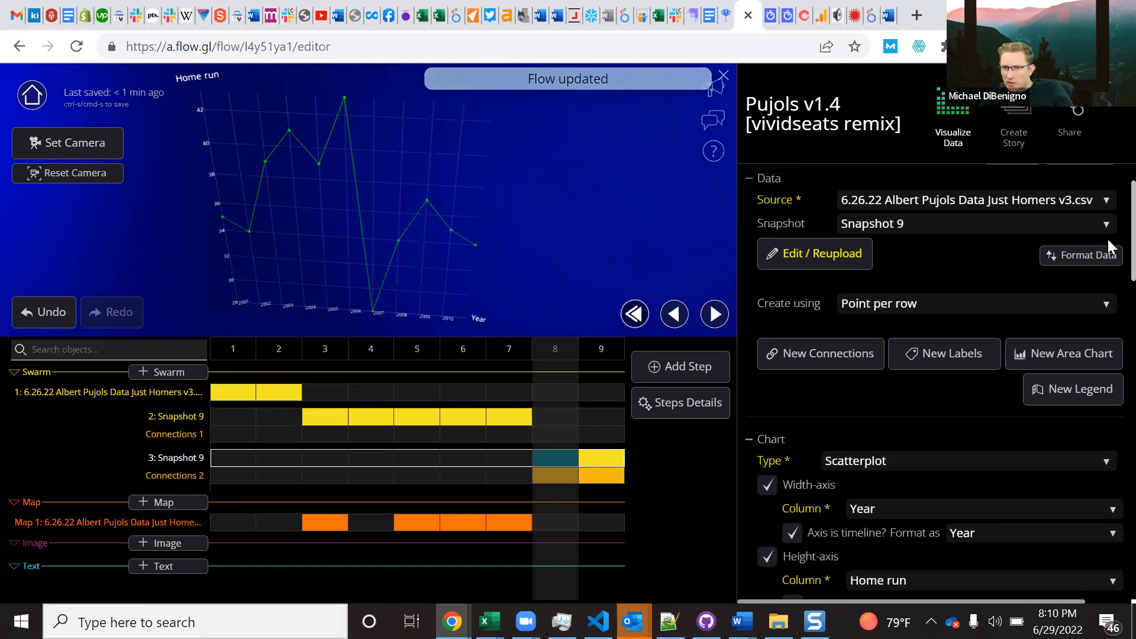
scroll(1107, 237, up, 1)
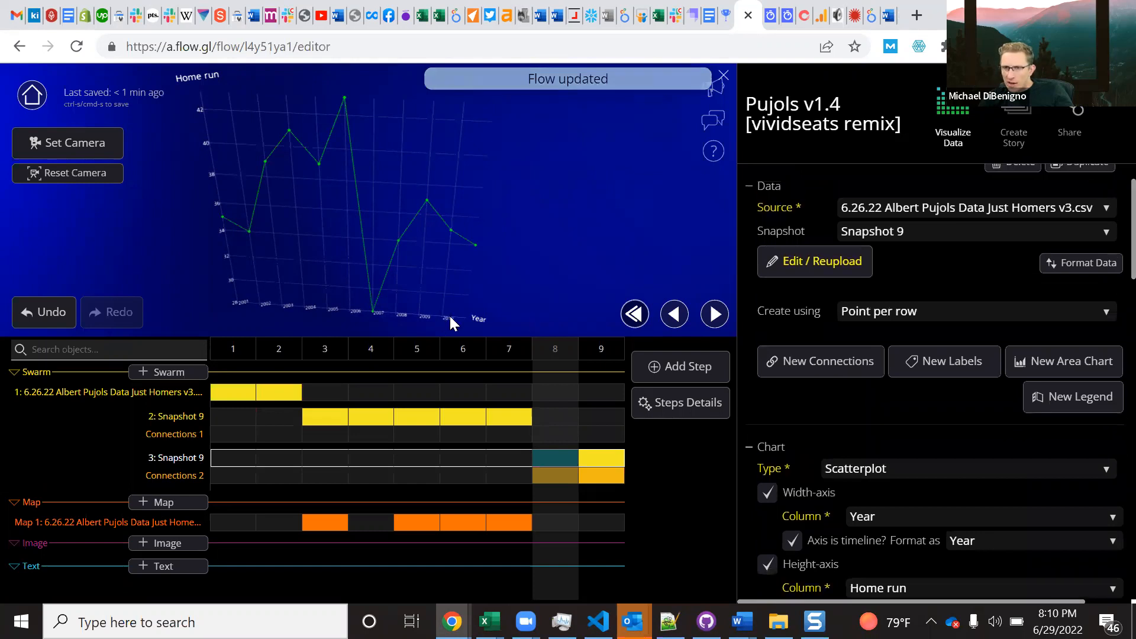
click(773, 265)
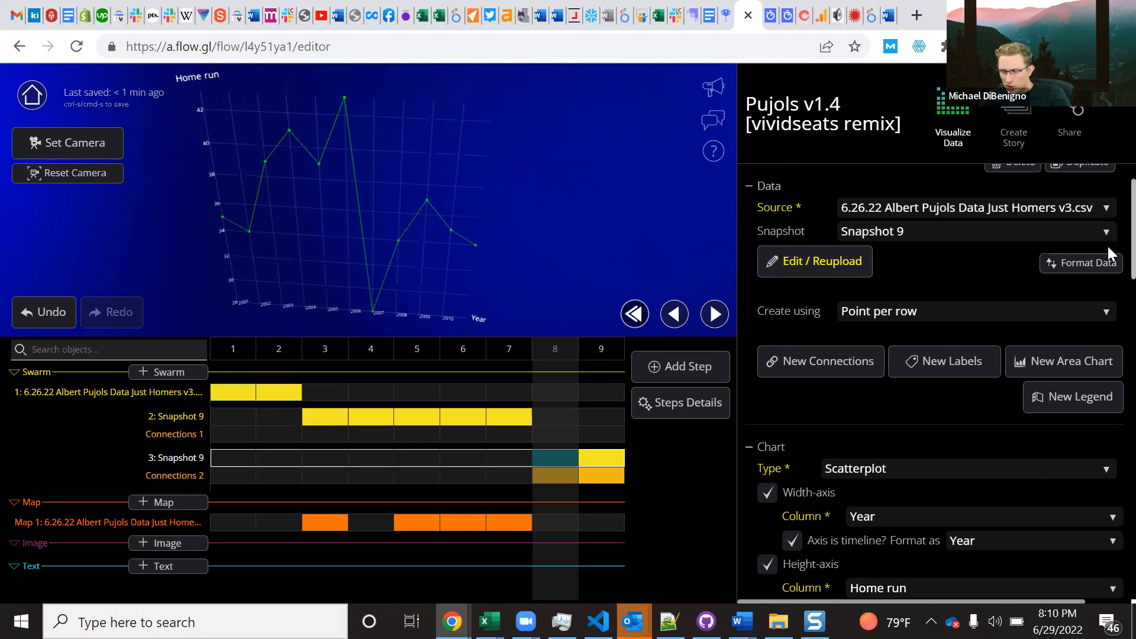
Set the maximum of Swarm 3's chart width range to 2021 for step 8
scroll(1108, 281, down, 3)
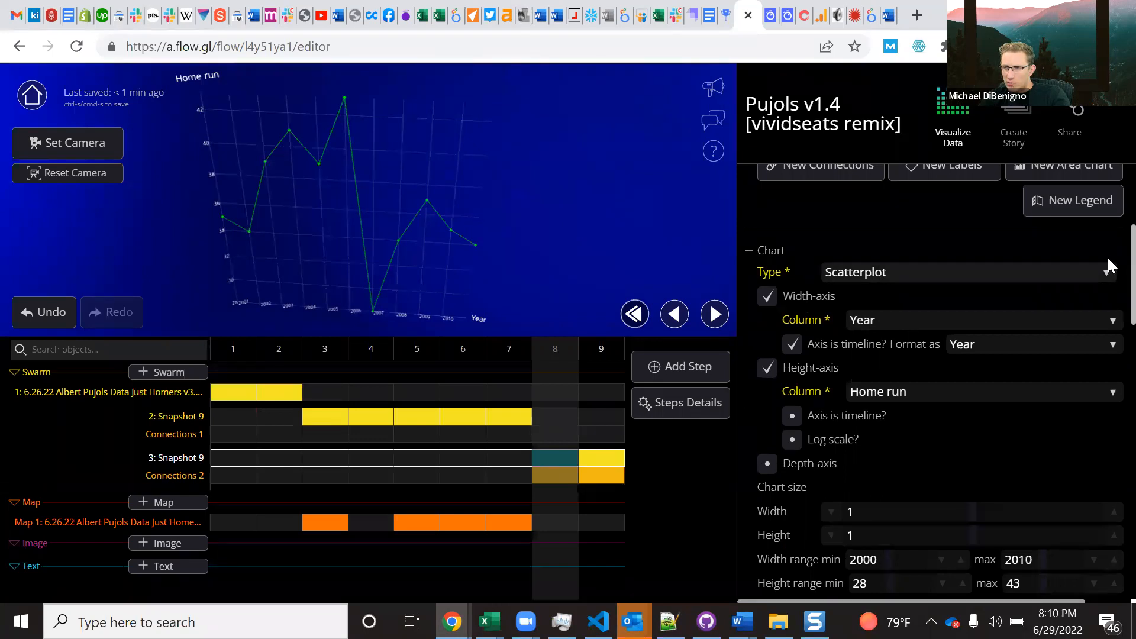
scroll(888, 461, down, 2)
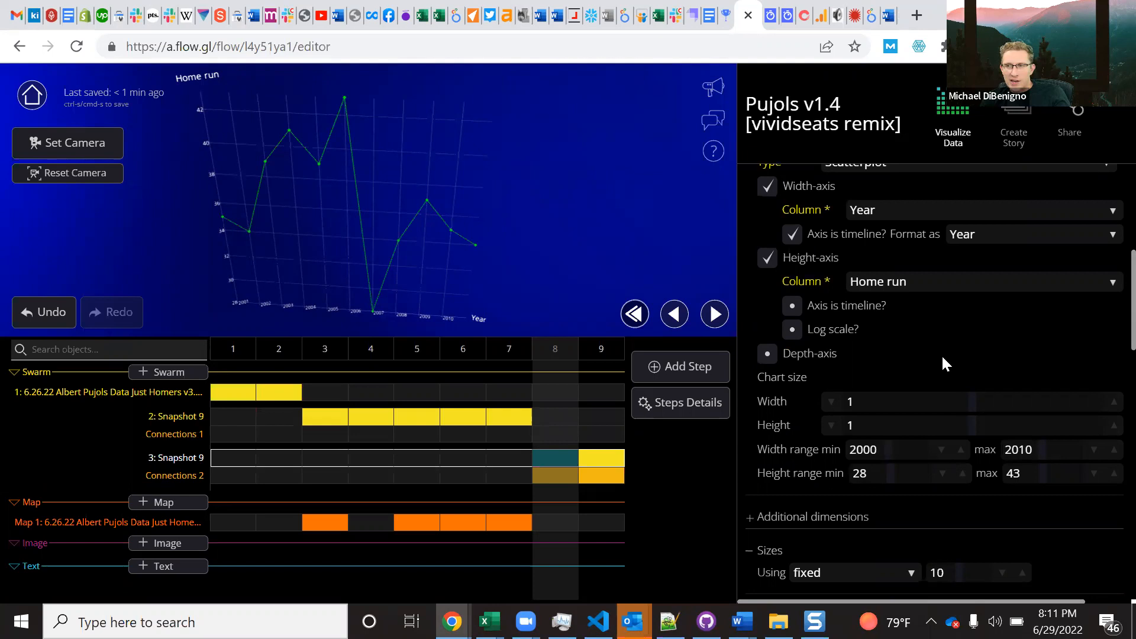
click(1049, 453)
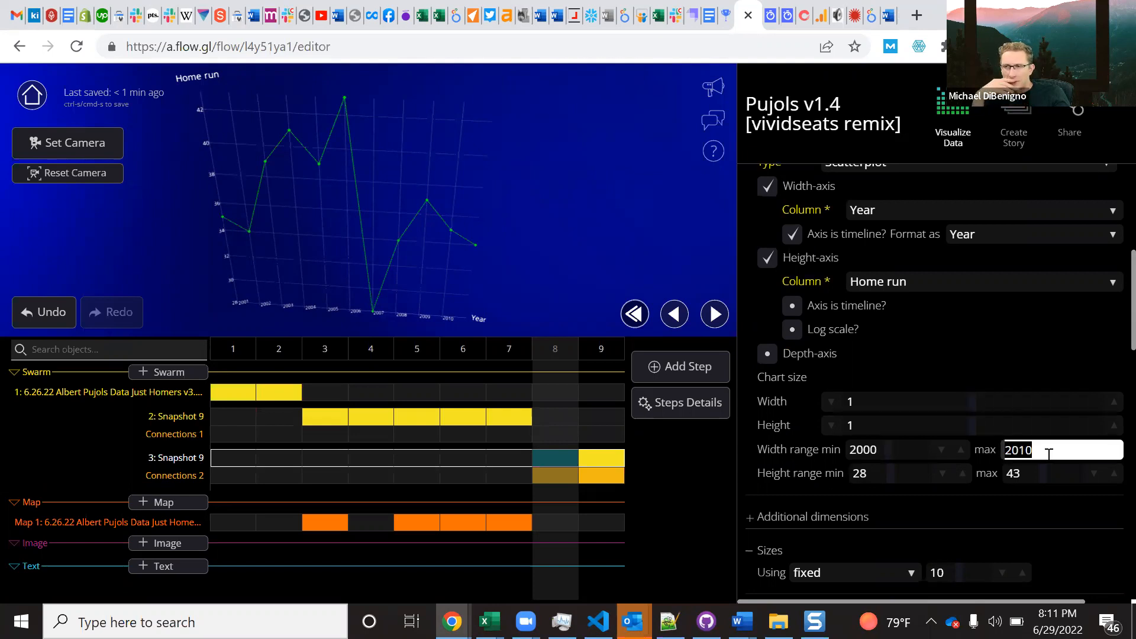
text(2022)
key(Return)
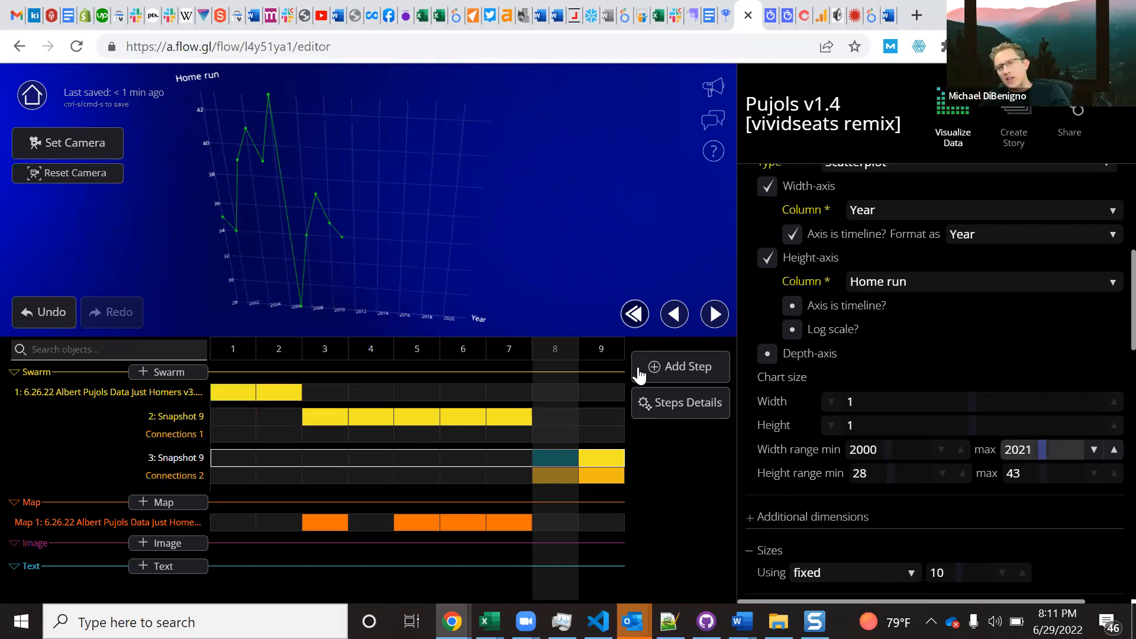
Switch between steps 8 and 9 to compare their line charts, ending on step 8 with its chart settings in view
click(592, 355)
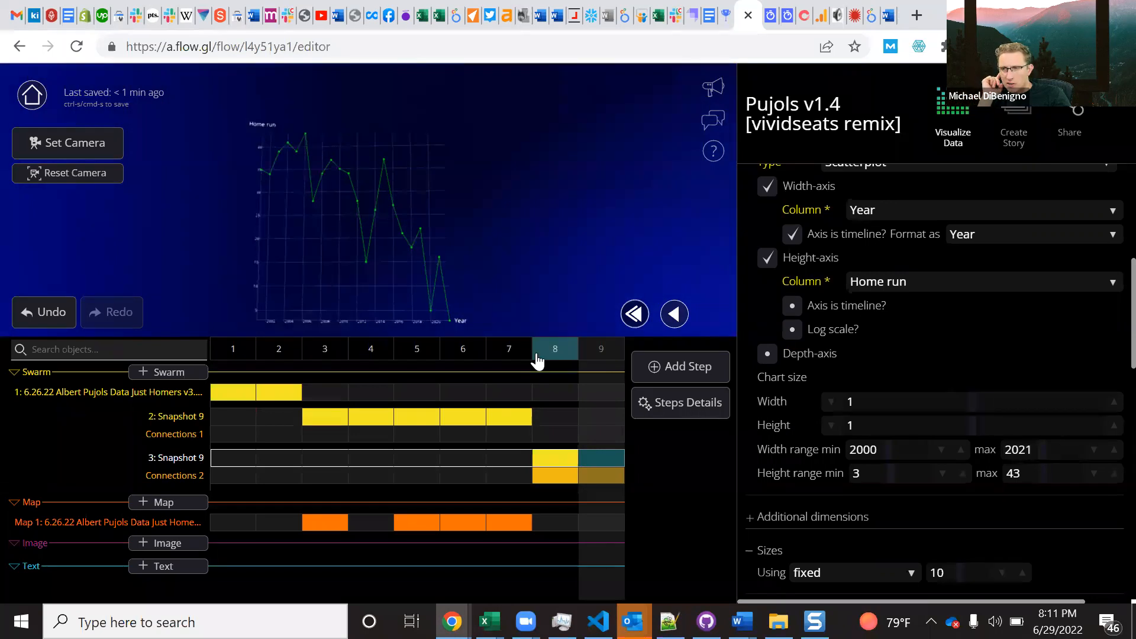
click(585, 365)
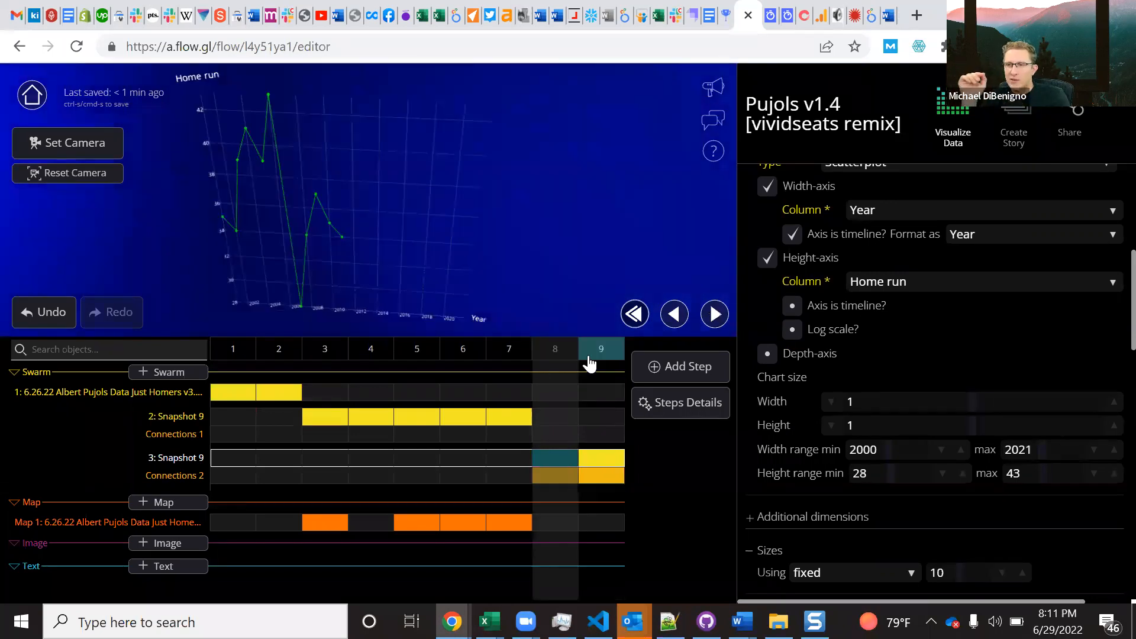
click(590, 359)
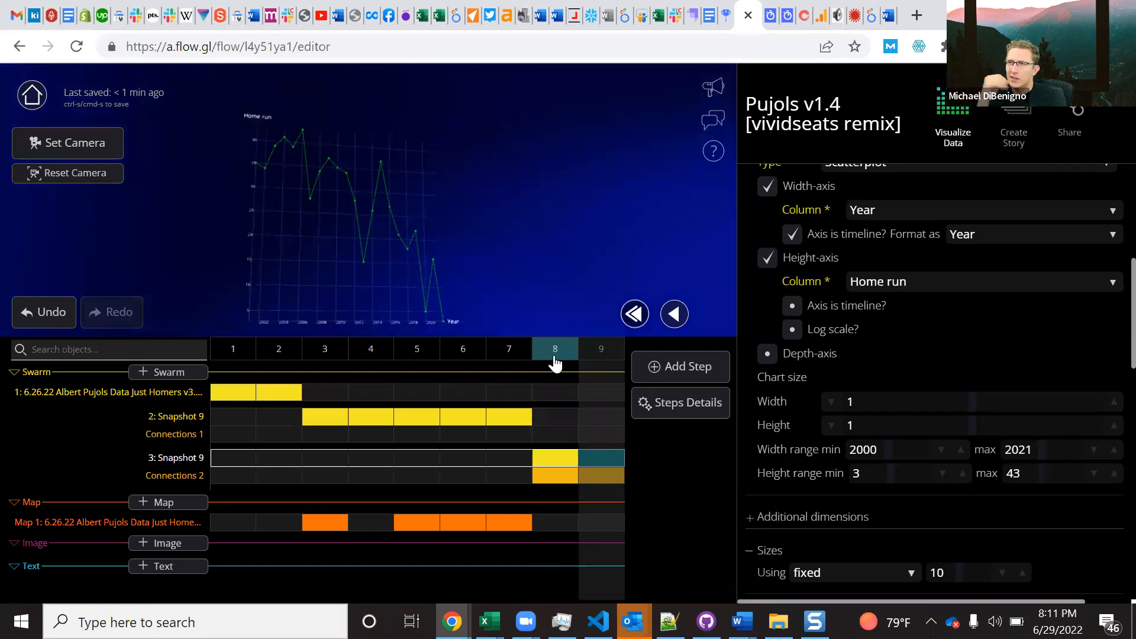
click(555, 364)
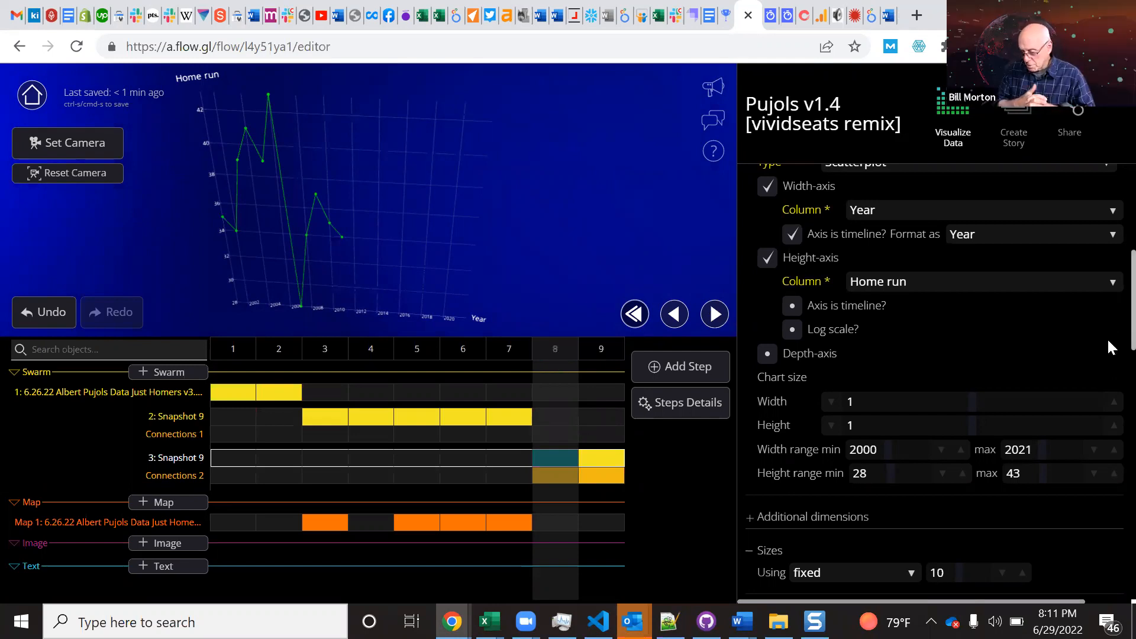
scroll(1111, 337, down, 2)
scroll(1107, 303, up, 3)
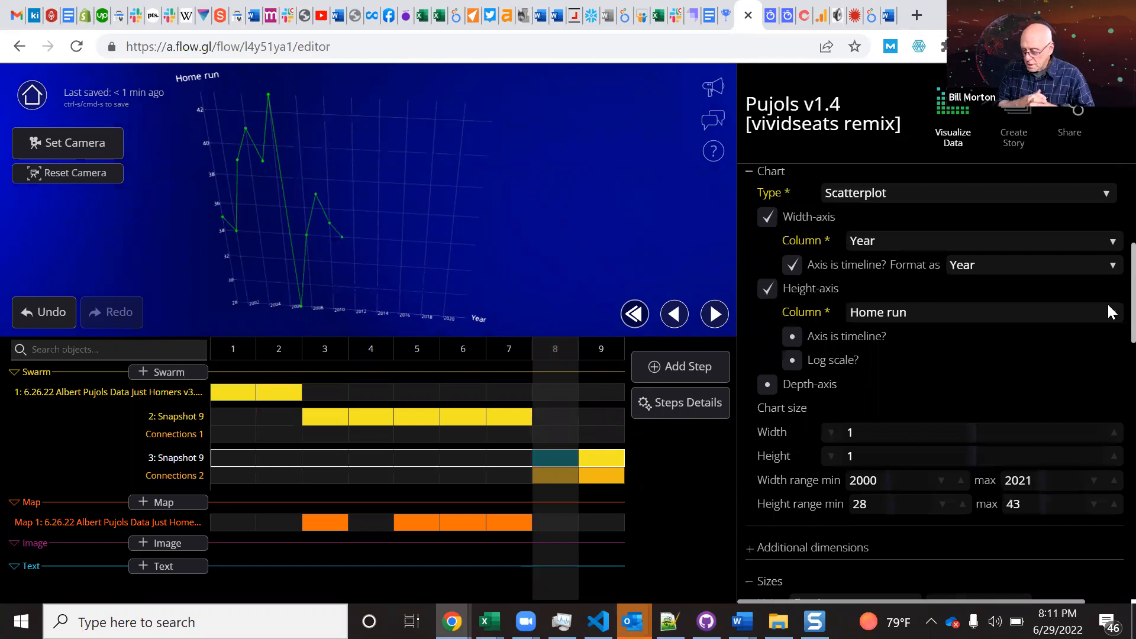